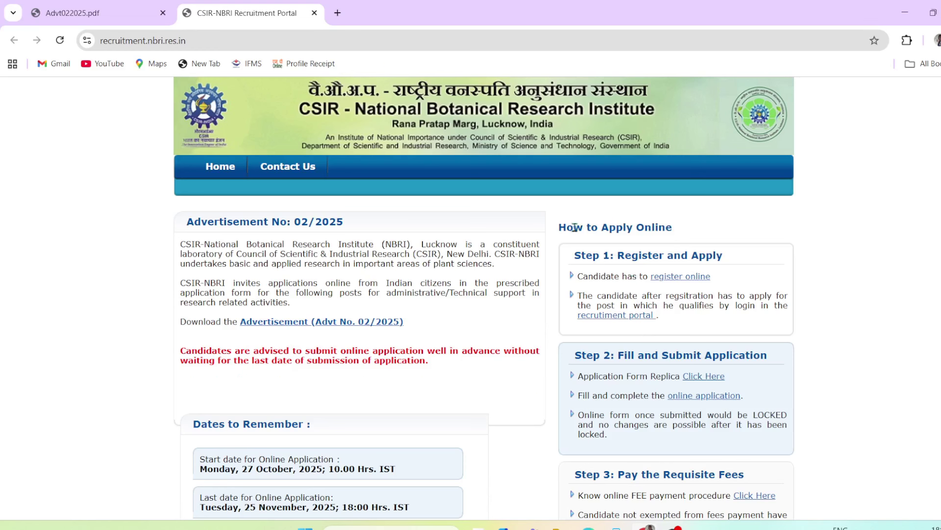
Read the How to Apply Online heading and the Step 1 and Step 2 instructions
{"action": "left_click_drag", "start_coordinate": [574, 227], "coordinate": [668, 229]}
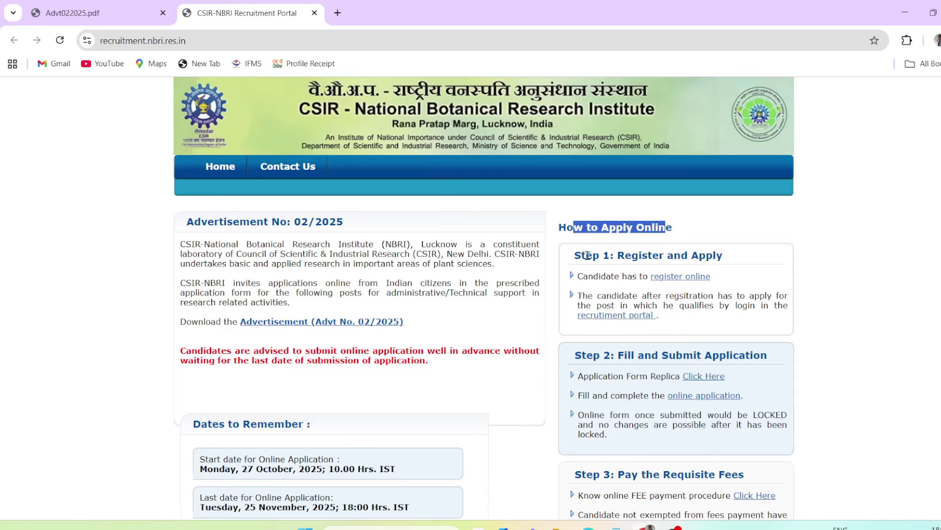
{"action": "left_click_drag", "start_coordinate": [575, 255], "coordinate": [626, 256]}
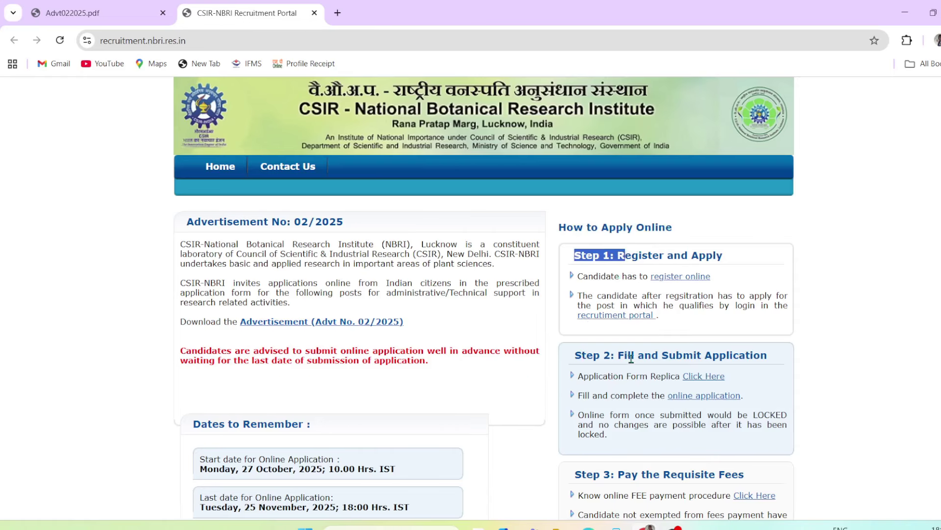
{"action": "left_click_drag", "start_coordinate": [627, 354], "coordinate": [746, 357]}
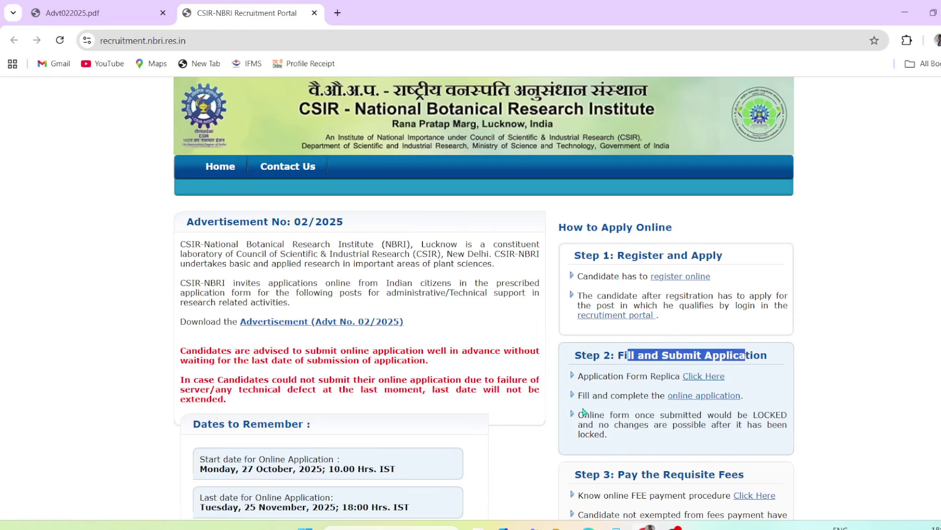
{"action": "scroll", "coordinate": [571, 413], "scroll_direction": "down", "scroll_amount": 4}
{"action": "left_click_drag", "start_coordinate": [625, 280], "coordinate": [727, 280]}
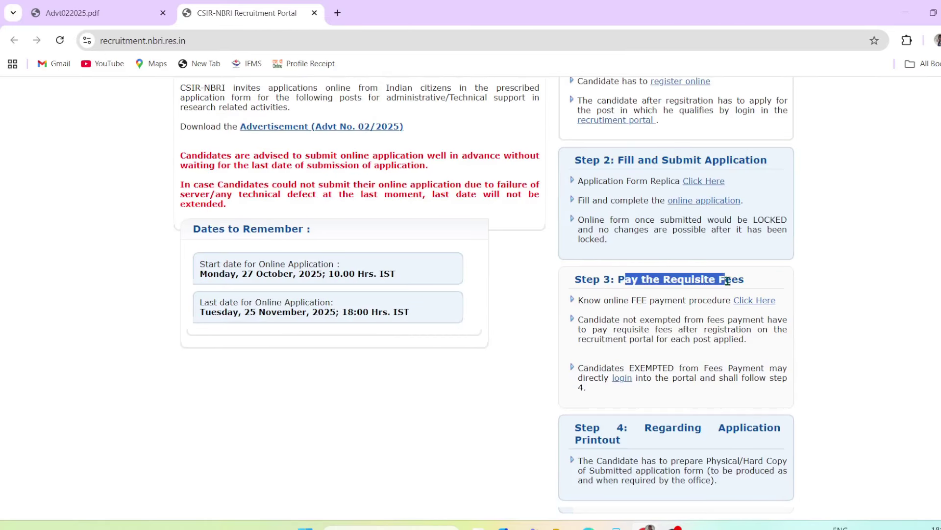
Review the fee-exemption, online fee payment and Step 4 printout lines, then bring up Advt022025.pdf
{"action": "left_click_drag", "start_coordinate": [634, 366], "coordinate": [630, 356]}
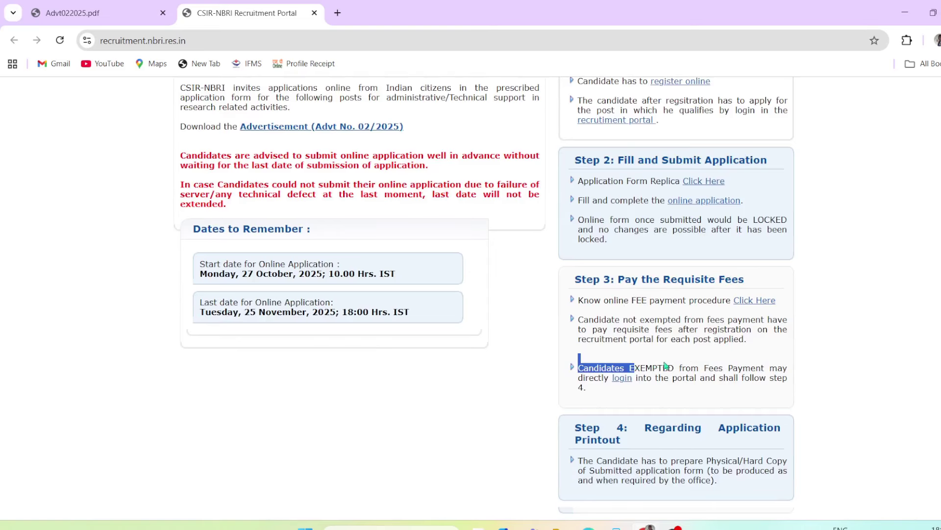
{"action": "left_click", "coordinate": [679, 365], "text": "shift"}
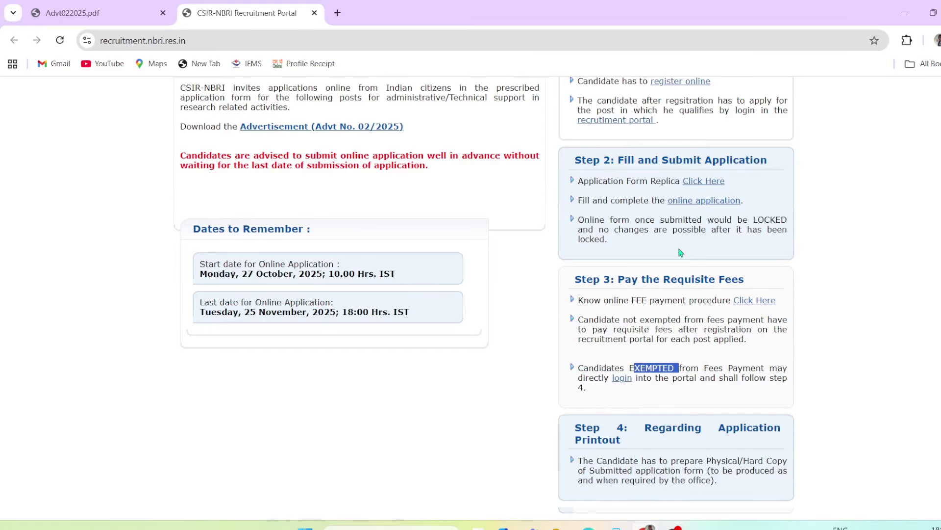
{"action": "left_click_drag", "start_coordinate": [632, 160], "coordinate": [708, 161]}
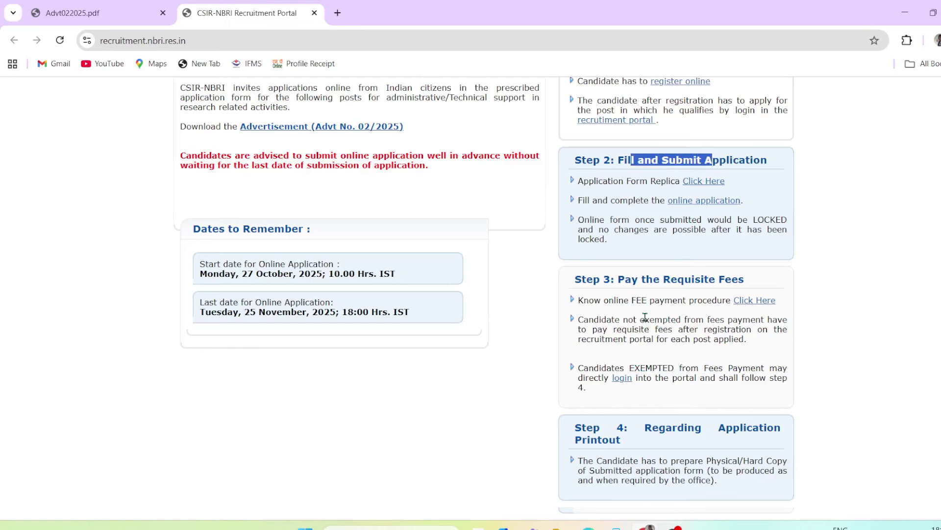
{"action": "left_click_drag", "start_coordinate": [624, 300], "coordinate": [776, 300]}
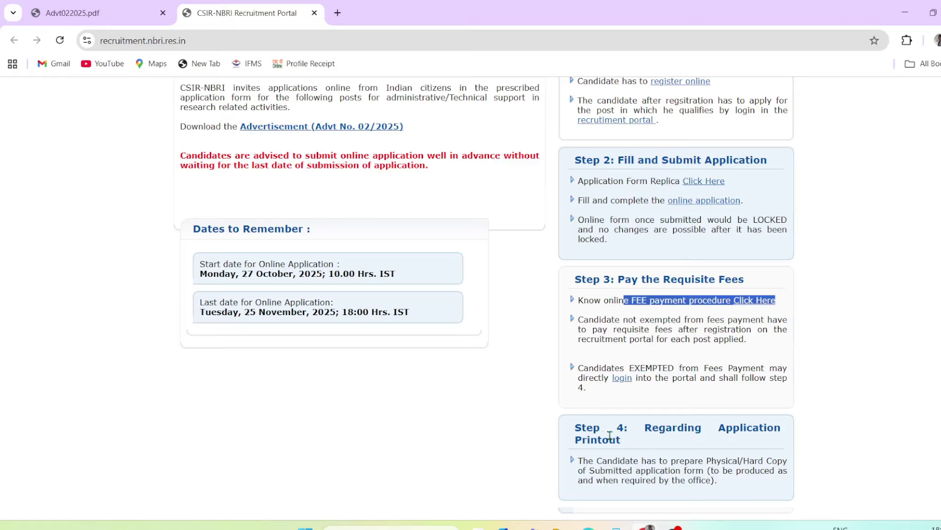
{"action": "left_click_drag", "start_coordinate": [619, 437], "coordinate": [602, 439]}
{"action": "left_click", "coordinate": [835, 429]}
{"action": "scroll", "coordinate": [748, 411], "scroll_direction": "up", "scroll_amount": 4}
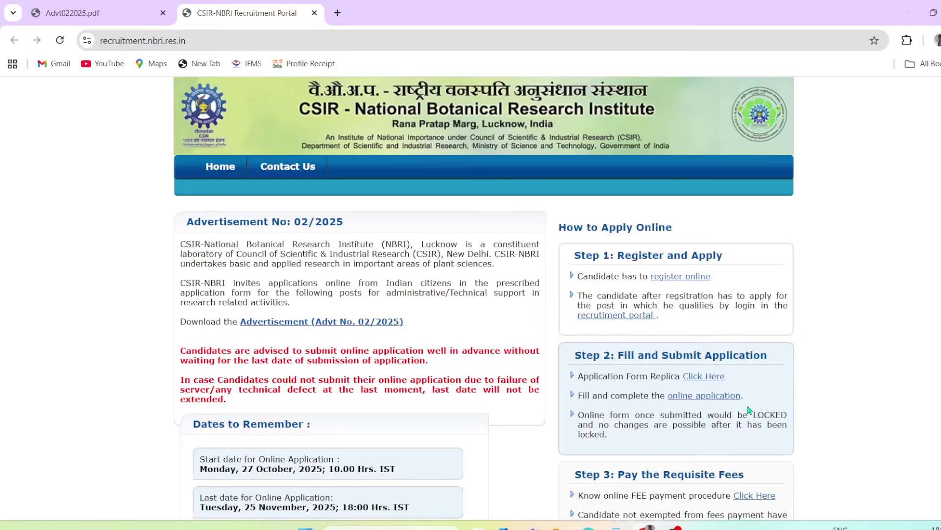
{"action": "left_click", "coordinate": [127, 16]}
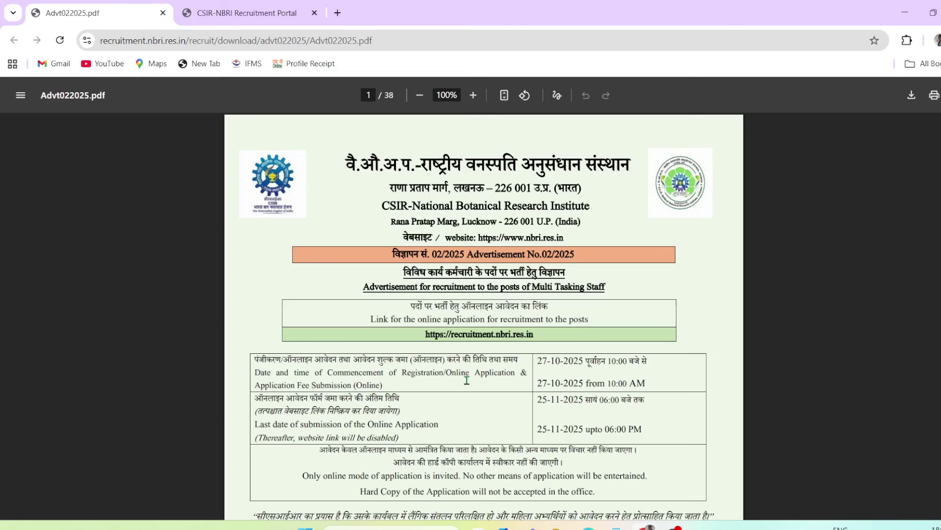
Highlight the Multi Tasking Staff post name and 27-10-2025 application start date on page 1
{"action": "left_click_drag", "start_coordinate": [532, 290], "coordinate": [607, 287]}
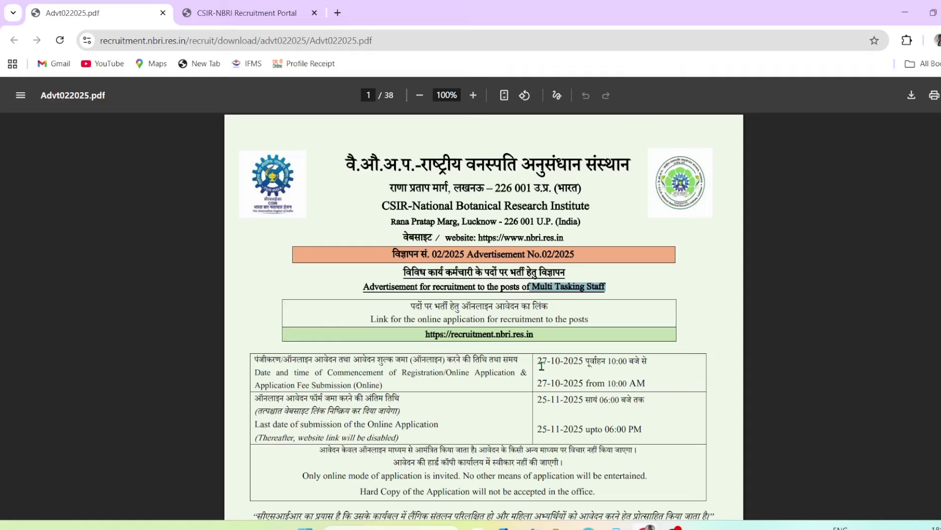
{"action": "left_click_drag", "start_coordinate": [539, 365], "coordinate": [584, 384]}
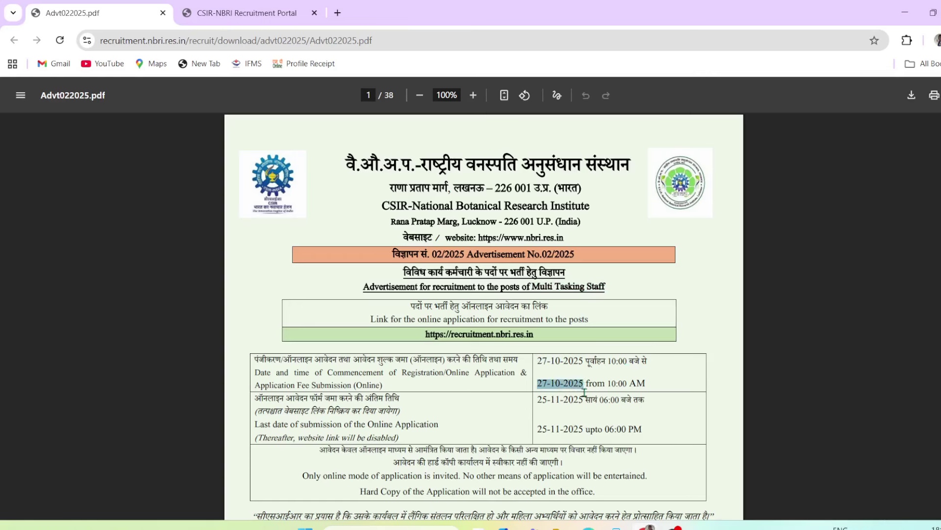
{"action": "scroll", "coordinate": [540, 435], "scroll_direction": "down", "scroll_amount": 5}
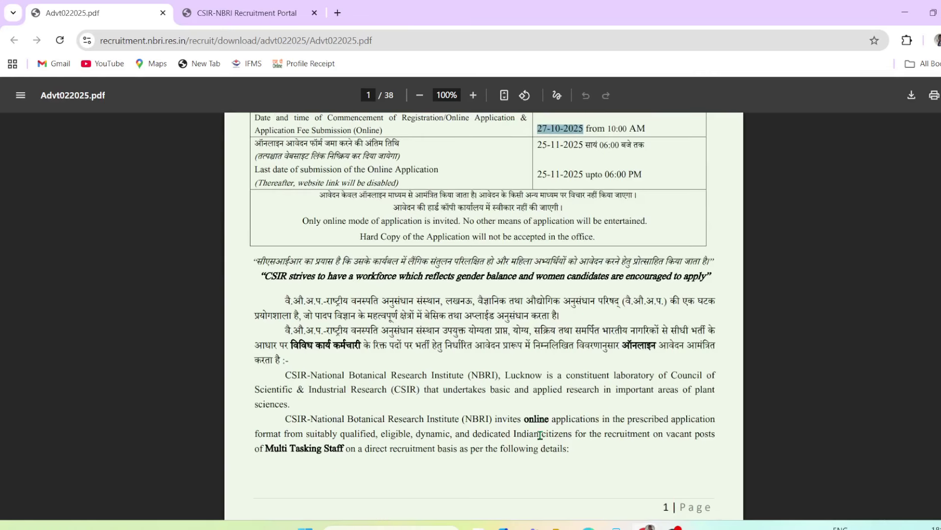
{"action": "scroll", "coordinate": [540, 435], "scroll_direction": "up", "scroll_amount": 5}
{"action": "scroll", "coordinate": [540, 435], "scroll_direction": "down", "scroll_amount": 5}
{"action": "scroll", "coordinate": [403, 374], "scroll_direction": "down", "scroll_amount": 5}
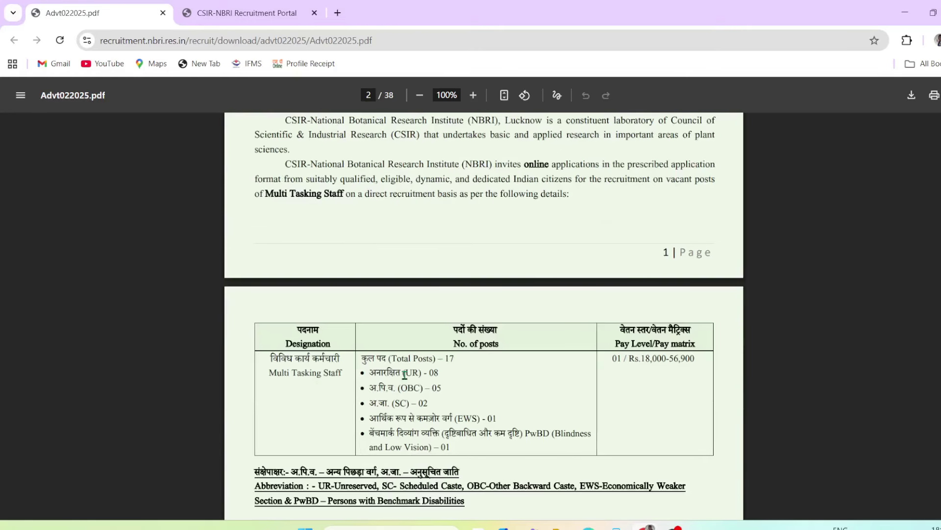
On page 2, highlight the designation, UR/OBC/SC post counts and Rs.18,000–56,900 pay range
{"action": "left_click_drag", "start_coordinate": [272, 358], "coordinate": [479, 376]}
{"action": "left_click", "coordinate": [479, 376]}
{"action": "left_click_drag", "start_coordinate": [396, 374], "coordinate": [481, 409]}
{"action": "left_click", "coordinate": [481, 409]}
{"action": "left_click_drag", "start_coordinate": [631, 358], "coordinate": [677, 360]}
{"action": "left_click", "coordinate": [665, 380]}
{"action": "left_click_drag", "start_coordinate": [635, 359], "coordinate": [689, 362]}
{"action": "left_click", "coordinate": [662, 390]}
{"action": "scroll", "coordinate": [537, 406], "scroll_direction": "down", "scroll_amount": 5}
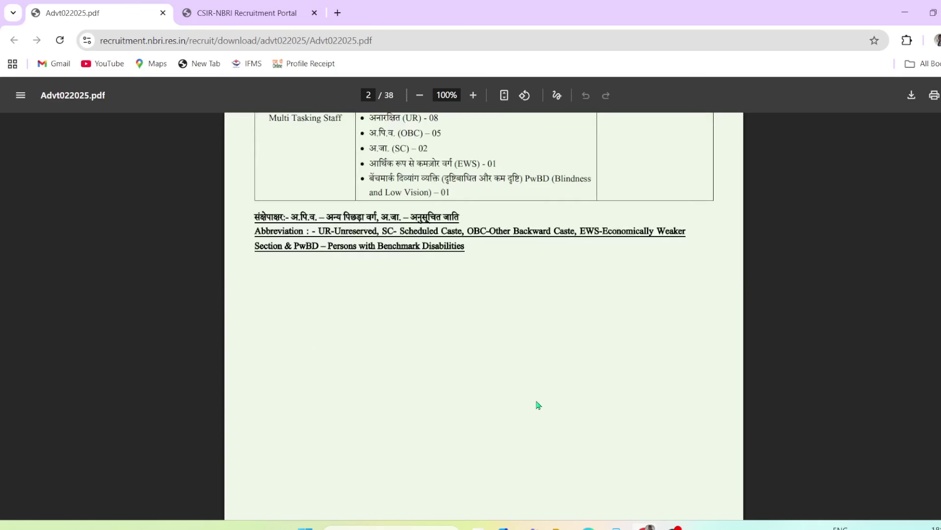
{"action": "scroll", "coordinate": [520, 387], "scroll_direction": "down", "scroll_amount": 5}
On page 3, highlight the 25-year age limit, pay level, emoluments and Matriculation qualification
{"action": "scroll", "coordinate": [516, 386], "scroll_direction": "down", "scroll_amount": 10}
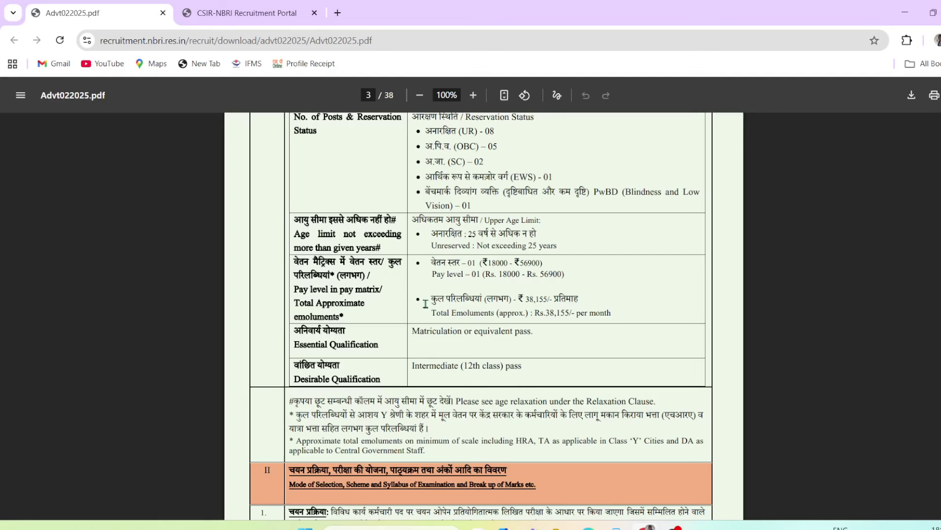
{"action": "left_click_drag", "start_coordinate": [295, 238], "coordinate": [358, 235]}
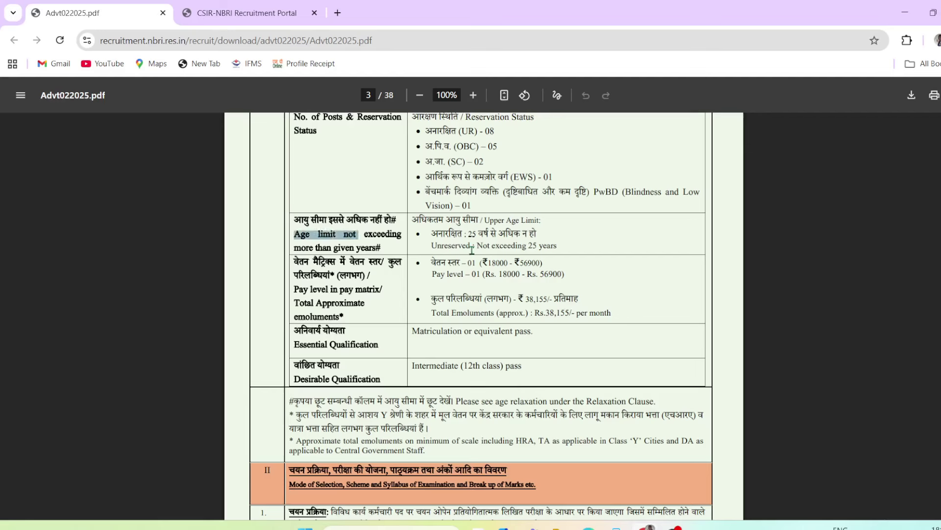
{"action": "left_click_drag", "start_coordinate": [450, 235], "coordinate": [527, 236]}
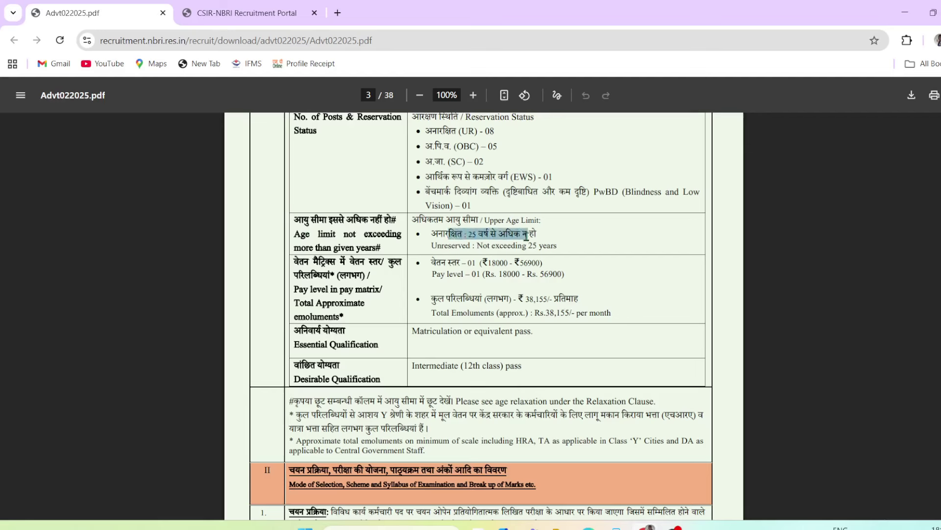
{"action": "left_click", "coordinate": [527, 236]}
{"action": "left_click_drag", "start_coordinate": [326, 265], "coordinate": [430, 327]}
{"action": "left_click_drag", "start_coordinate": [316, 337], "coordinate": [530, 333]}
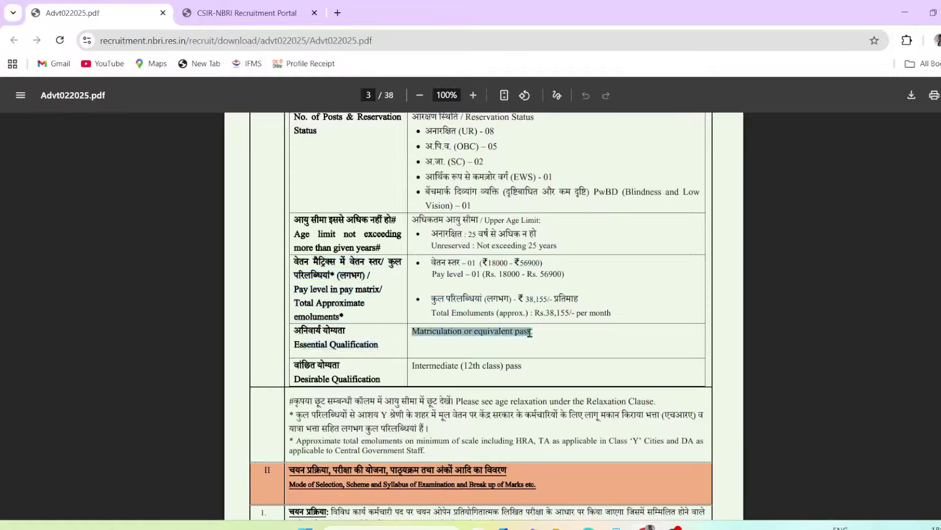
{"action": "left_click_drag", "start_coordinate": [296, 380], "coordinate": [469, 367]}
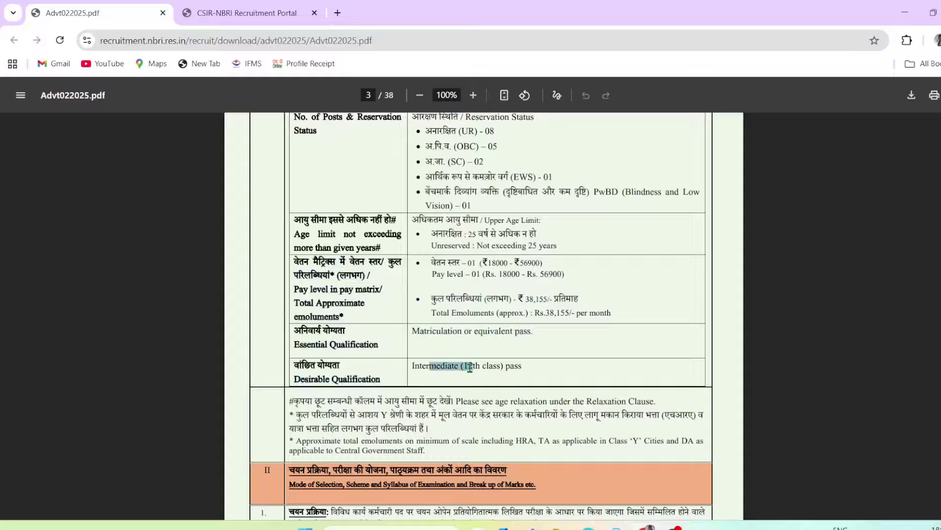
{"action": "left_click_drag", "start_coordinate": [437, 334], "coordinate": [468, 337]}
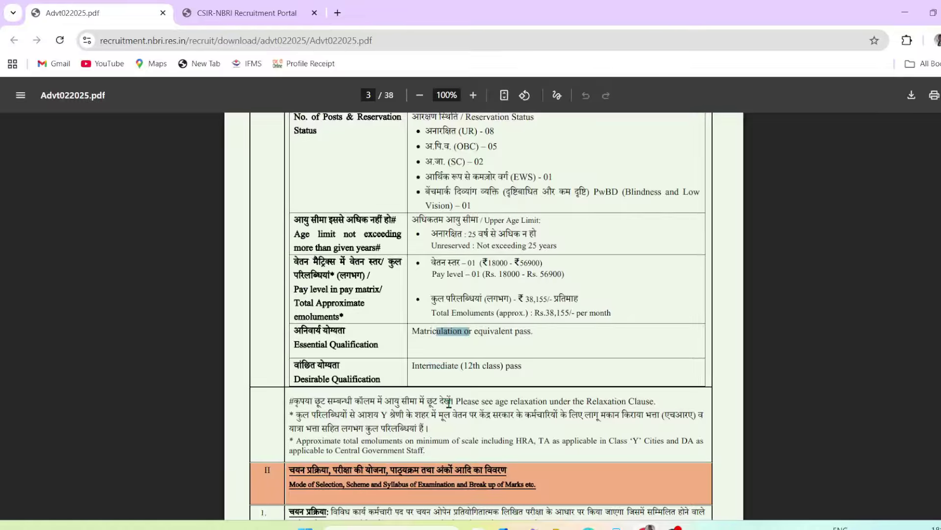
On page 4, highlight the OMR multiple-choice mode, English/Hindi questions, Matriculation standard and 150 questions
{"action": "scroll", "coordinate": [449, 403], "scroll_direction": "down", "scroll_amount": 5}
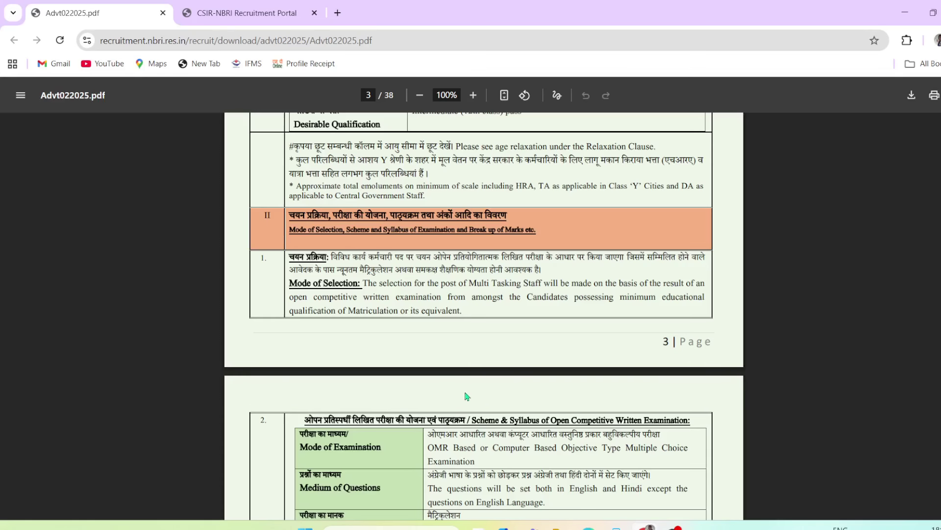
{"action": "scroll", "coordinate": [466, 396], "scroll_direction": "down", "scroll_amount": 5}
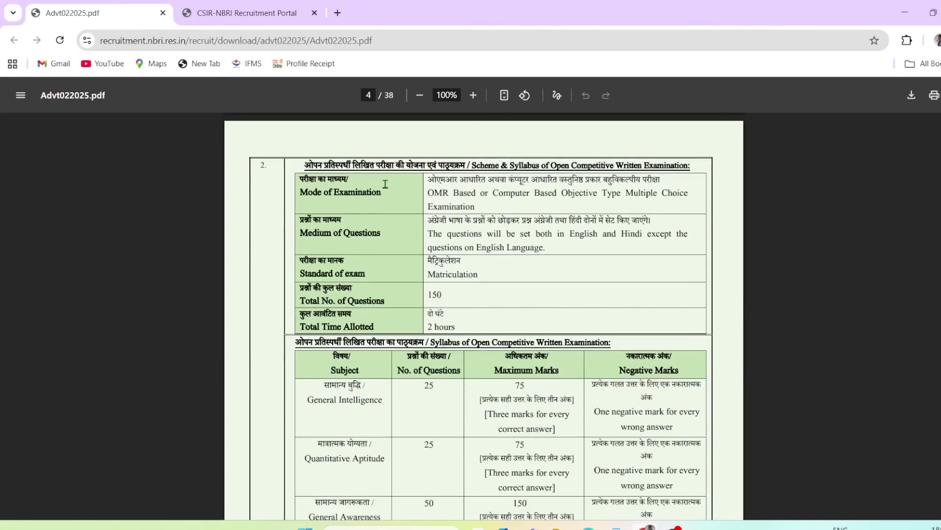
{"action": "left_click_drag", "start_coordinate": [351, 342], "coordinate": [548, 337]}
{"action": "left_click", "coordinate": [563, 324]}
{"action": "left_click_drag", "start_coordinate": [320, 195], "coordinate": [367, 196]}
{"action": "left_click_drag", "start_coordinate": [427, 194], "coordinate": [458, 194]}
{"action": "left_click_drag", "start_coordinate": [645, 196], "coordinate": [655, 198]}
{"action": "left_click_drag", "start_coordinate": [457, 222], "coordinate": [607, 246]}
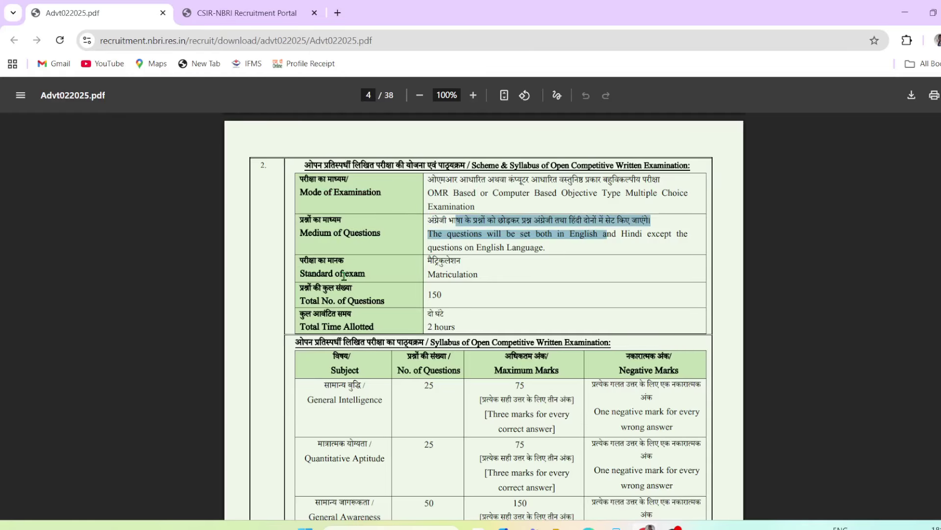
{"action": "left_click_drag", "start_coordinate": [441, 275], "coordinate": [469, 276]}
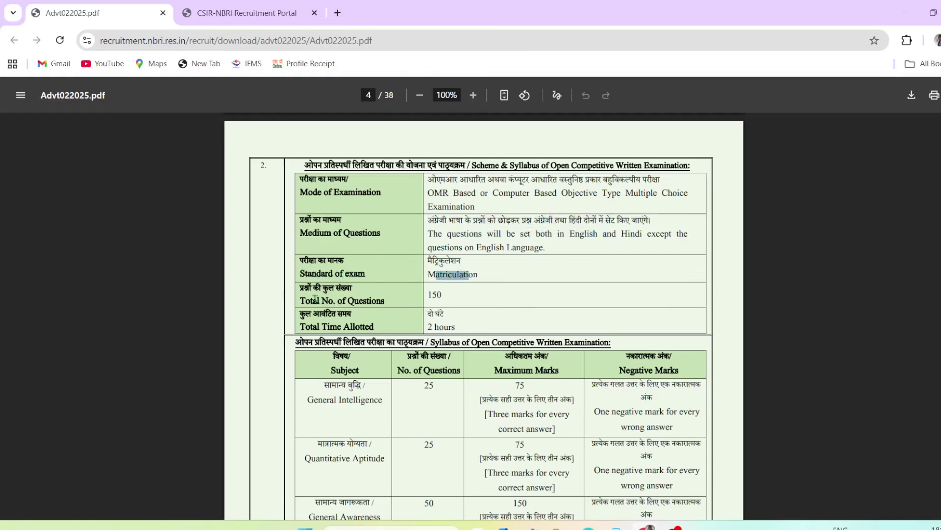
{"action": "left_click_drag", "start_coordinate": [315, 298], "coordinate": [319, 299]}
{"action": "left_click_drag", "start_coordinate": [426, 294], "coordinate": [449, 328]}
Review the syllabus table's subject question counts and marks, then return to the portal
{"action": "scroll", "coordinate": [410, 405], "scroll_direction": "down", "scroll_amount": 5}
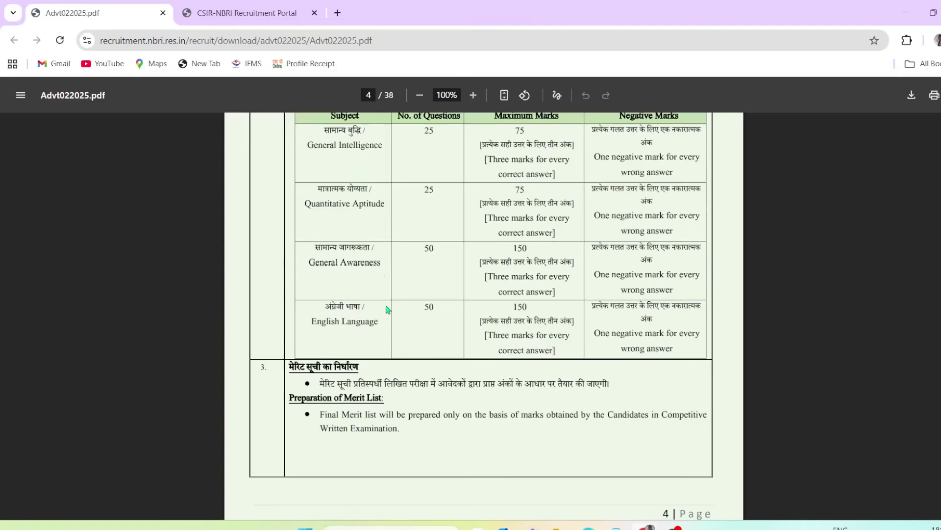
{"action": "scroll", "coordinate": [383, 230], "scroll_direction": "up", "scroll_amount": 2}
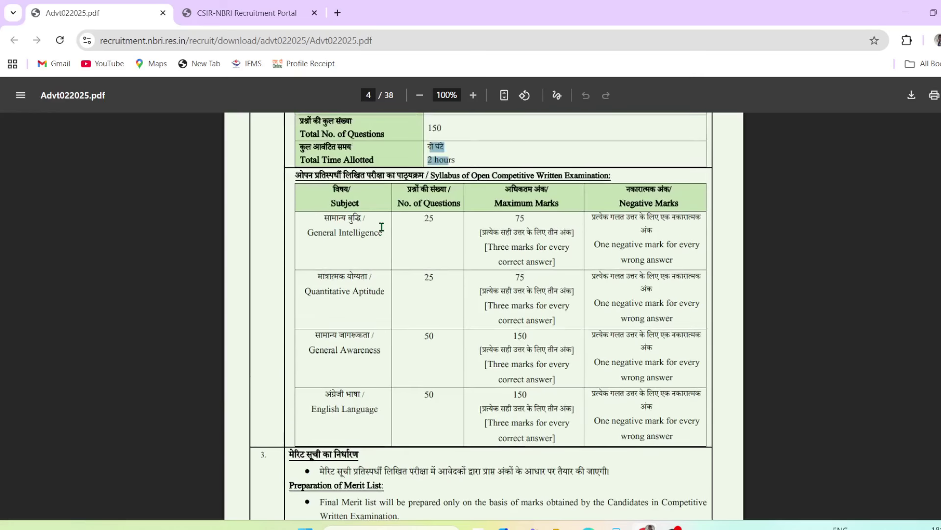
{"action": "left_click_drag", "start_coordinate": [316, 192], "coordinate": [385, 244]}
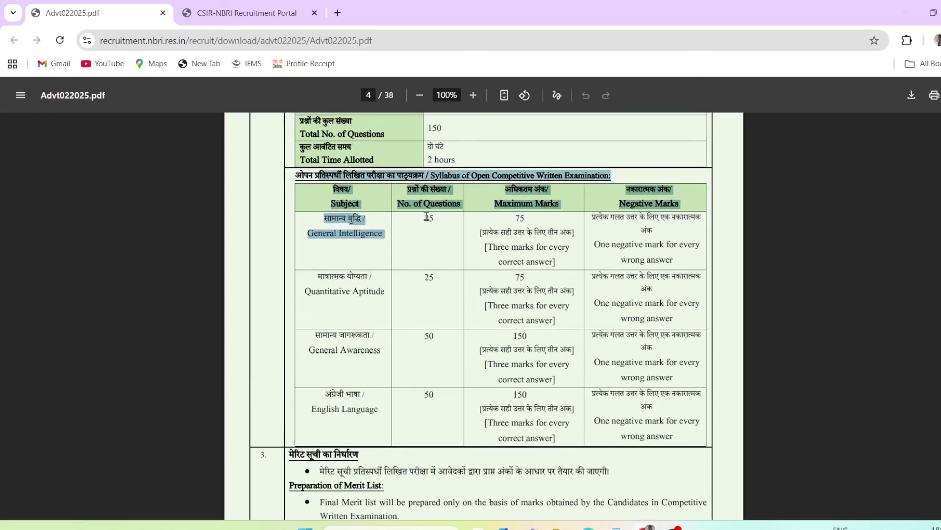
{"action": "left_click_drag", "start_coordinate": [426, 216], "coordinate": [428, 385]}
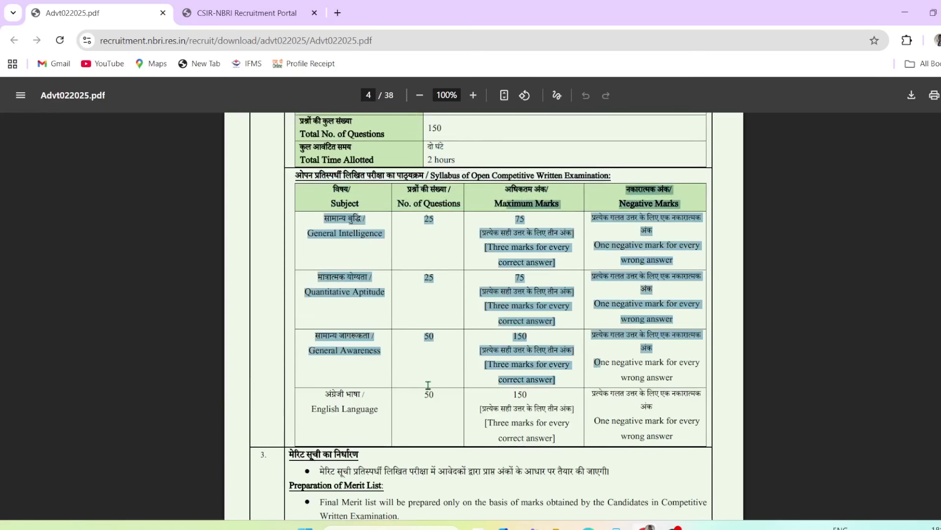
{"action": "scroll", "coordinate": [429, 387], "scroll_direction": "down", "scroll_amount": 5}
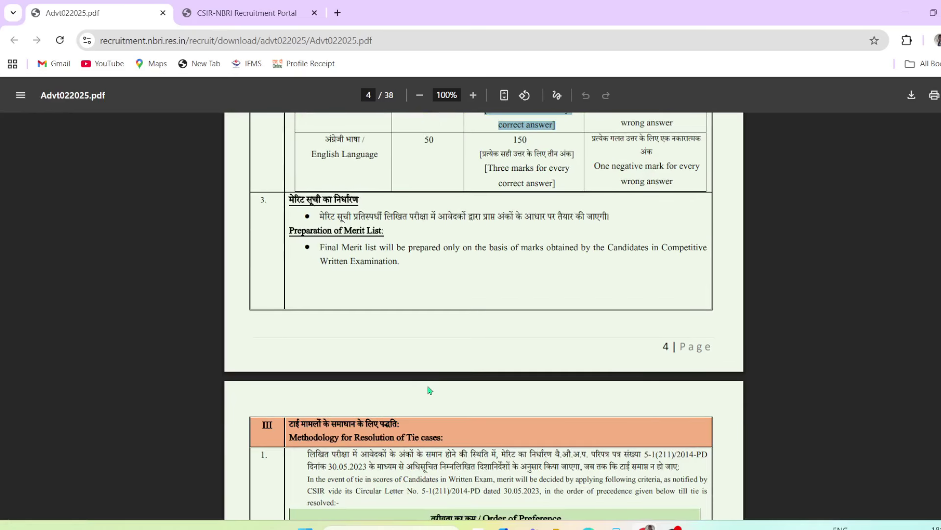
{"action": "scroll", "coordinate": [429, 388], "scroll_direction": "up", "scroll_amount": 8}
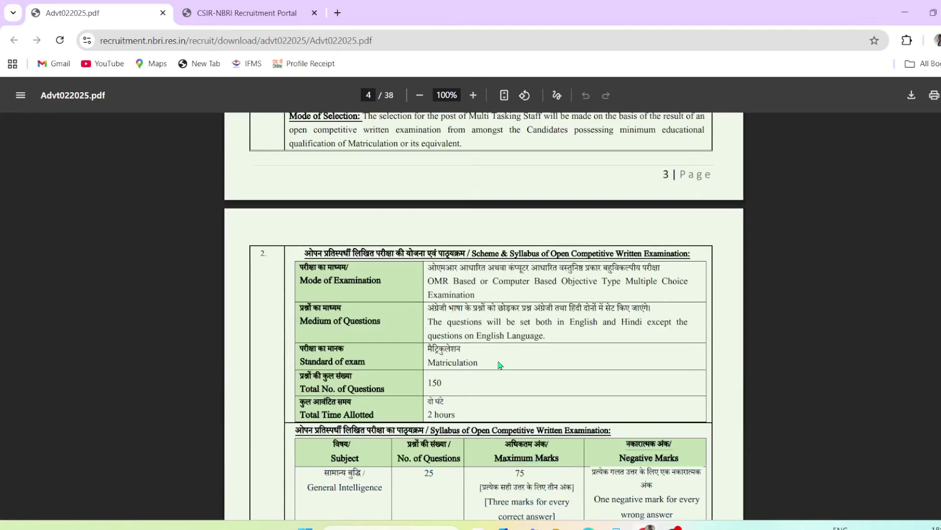
{"action": "left_click", "coordinate": [248, 14]}
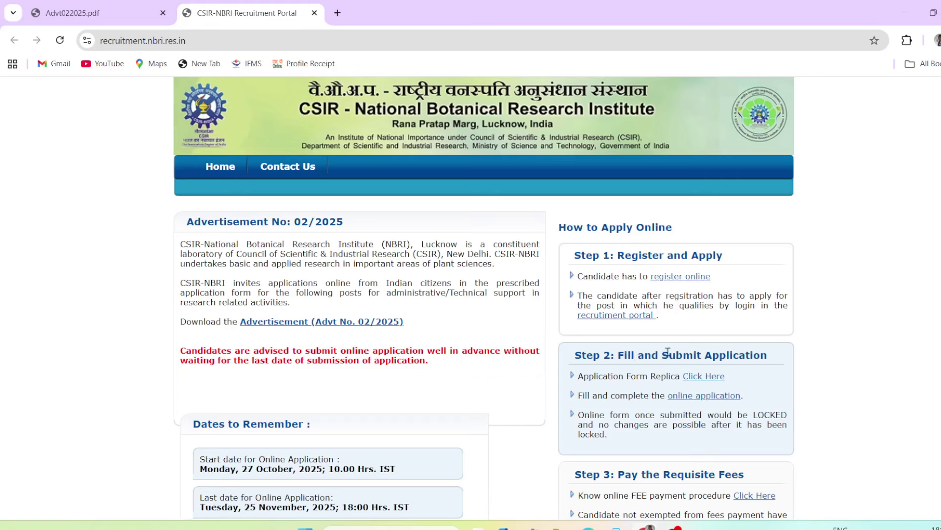
Open the 'register online' instructions, read them to the end, and accept with I Agree
{"action": "left_click", "coordinate": [678, 280]}
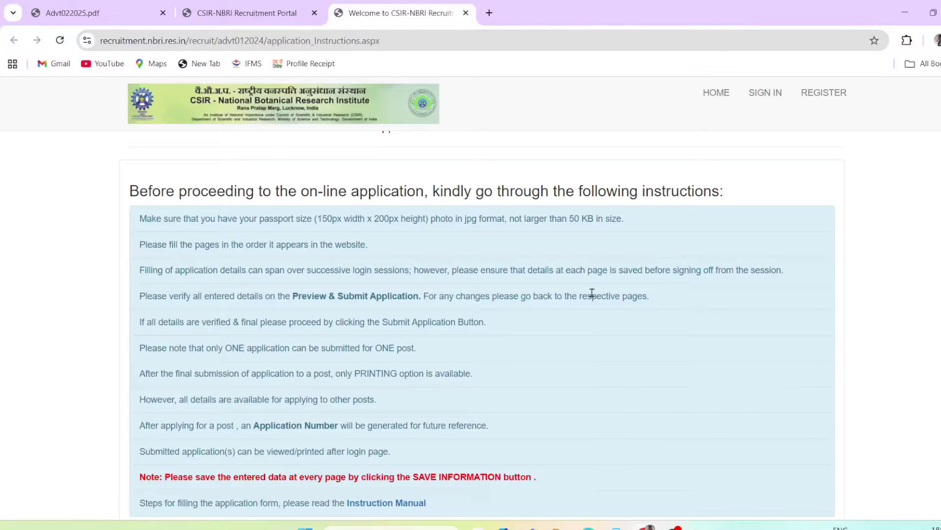
{"action": "left_click_drag", "start_coordinate": [183, 218], "coordinate": [543, 401]}
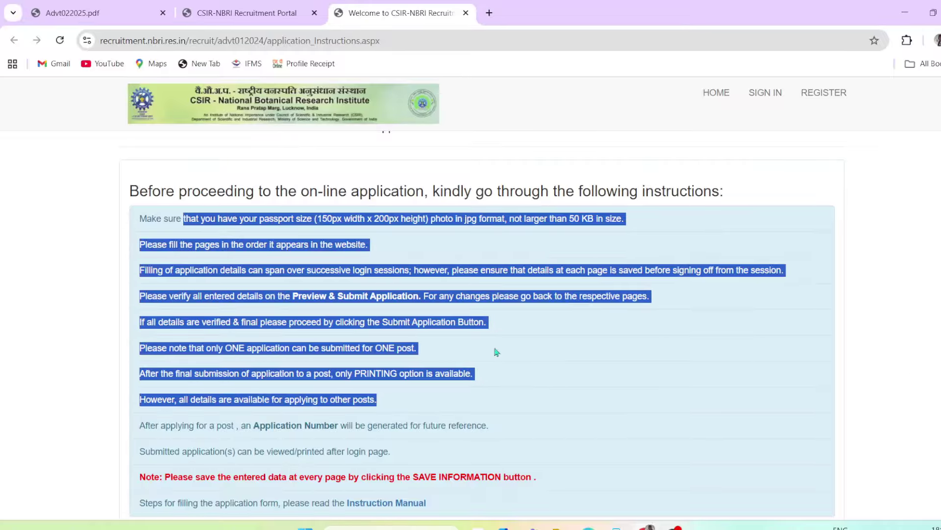
{"action": "left_click", "coordinate": [887, 287]}
{"action": "scroll", "coordinate": [482, 371], "scroll_direction": "down", "scroll_amount": 3}
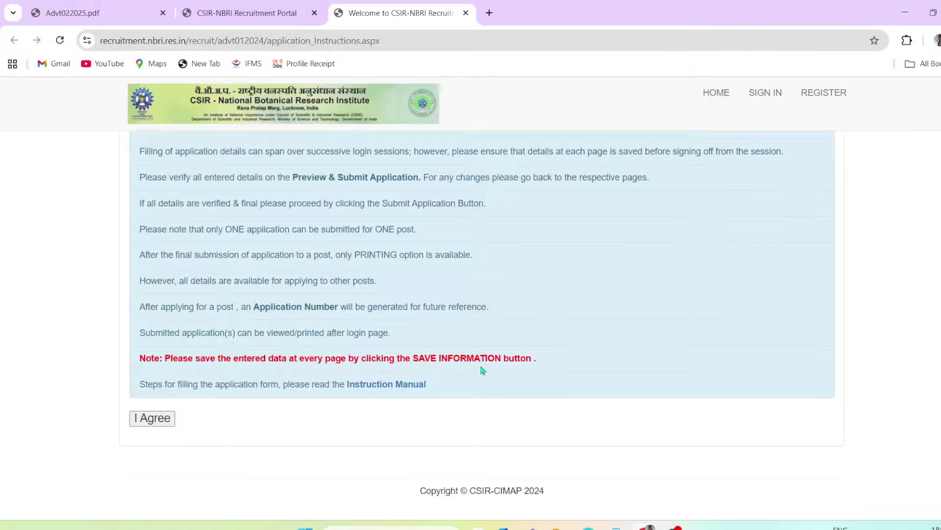
{"action": "left_click", "coordinate": [154, 419]}
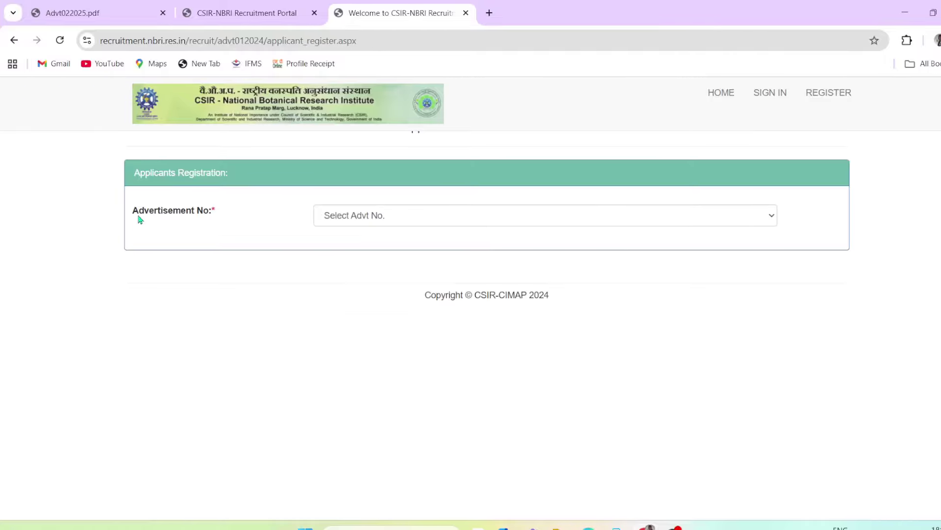
Select advertisement 02/2025, keep the title Mr., and enter the applicant's name
{"action": "left_click_drag", "start_coordinate": [139, 216], "coordinate": [193, 225]}
{"action": "left_click", "coordinate": [376, 217]}
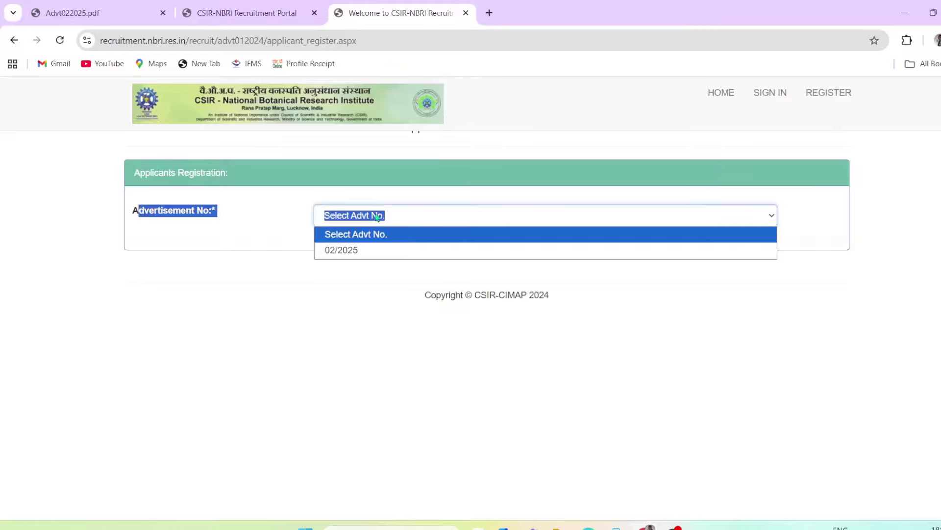
{"action": "left_click", "coordinate": [374, 251]}
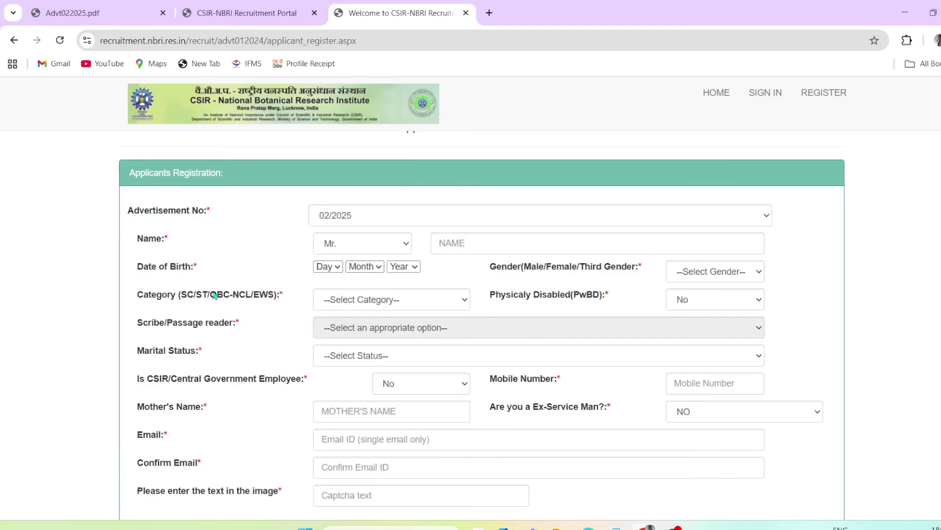
{"action": "left_click_drag", "start_coordinate": [141, 222], "coordinate": [366, 215]}
{"action": "left_click", "coordinate": [149, 244]}
{"action": "left_click_drag", "start_coordinate": [149, 244], "coordinate": [167, 243]}
{"action": "left_click", "coordinate": [358, 245]}
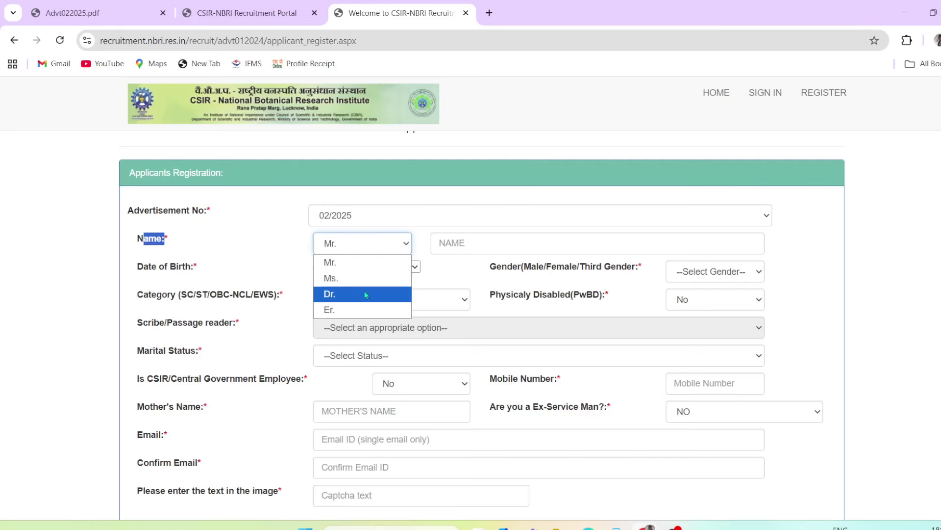
{"action": "left_click", "coordinate": [363, 267]}
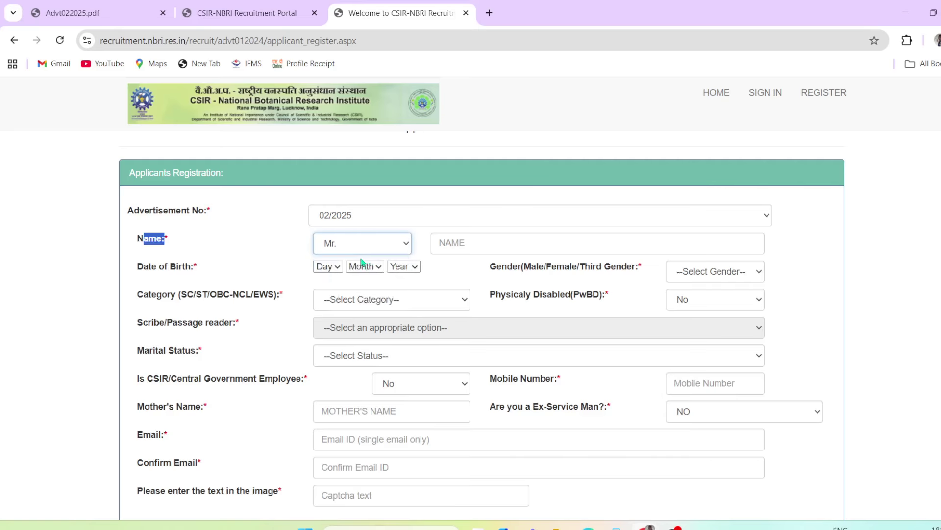
{"action": "left_click", "coordinate": [507, 247]}
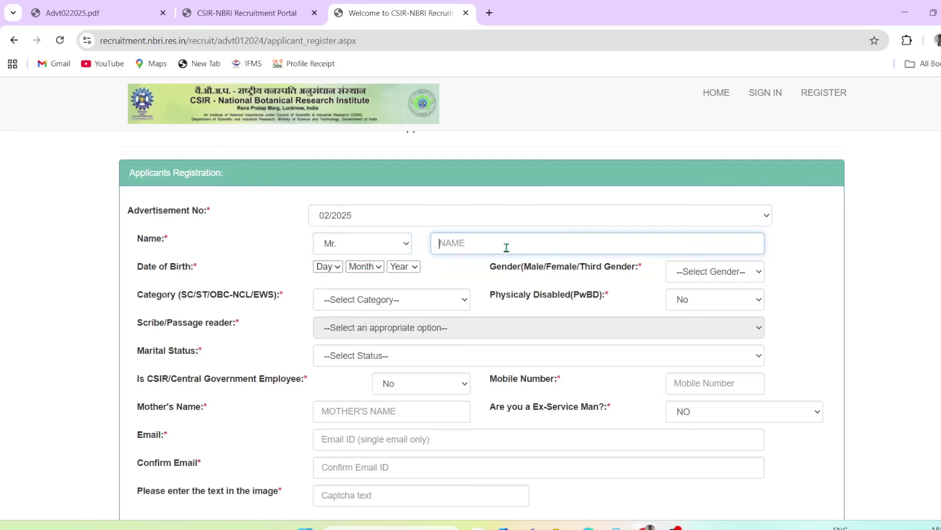
{"action": "type", "text": "NAME"}
Set the date of birth to 13 APR and the gender to Male
{"action": "left_click_drag", "start_coordinate": [138, 266], "coordinate": [202, 273]}
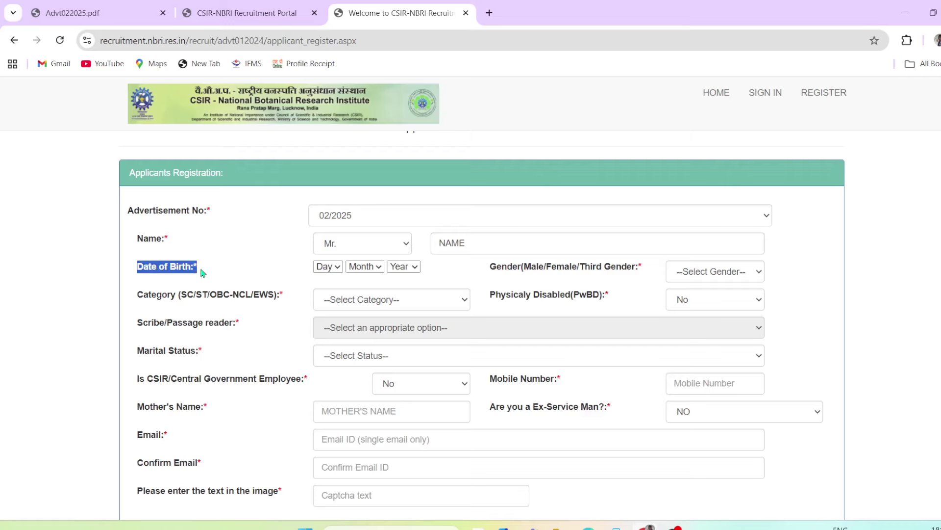
{"action": "left_click", "coordinate": [332, 279]}
{"action": "left_click", "coordinate": [328, 267]}
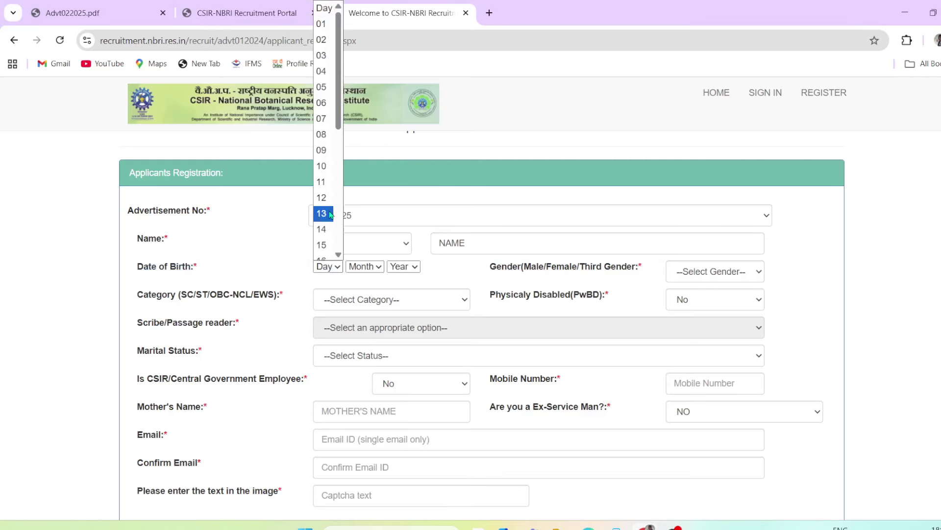
{"action": "left_click", "coordinate": [324, 214]}
{"action": "left_click", "coordinate": [364, 267]}
{"action": "left_click", "coordinate": [362, 343]}
{"action": "left_click", "coordinate": [407, 266]}
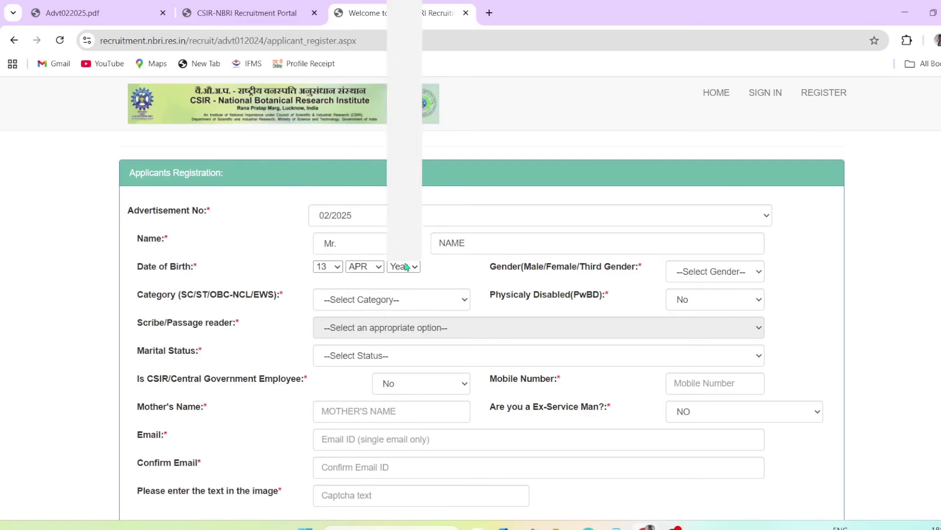
{"action": "left_click", "coordinate": [446, 278]}
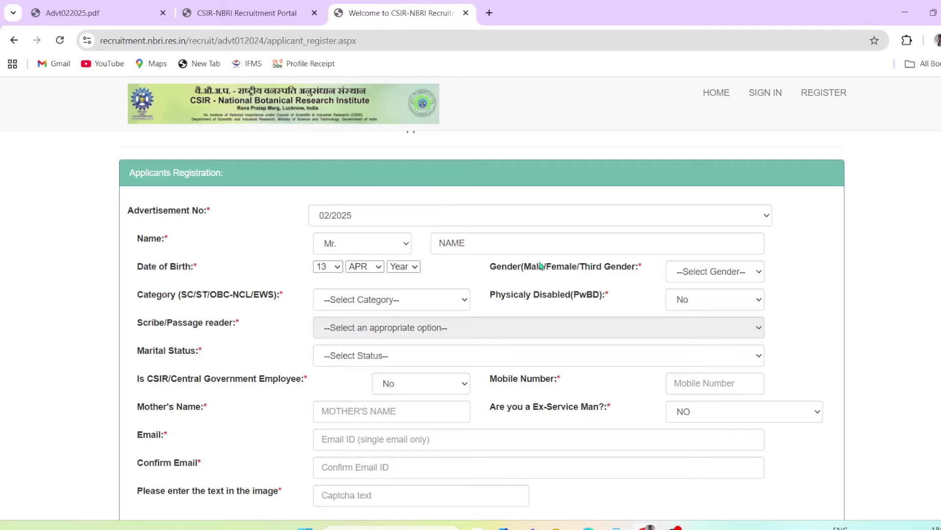
{"action": "left_click_drag", "start_coordinate": [508, 267], "coordinate": [586, 271]}
{"action": "left_click", "coordinate": [711, 271]}
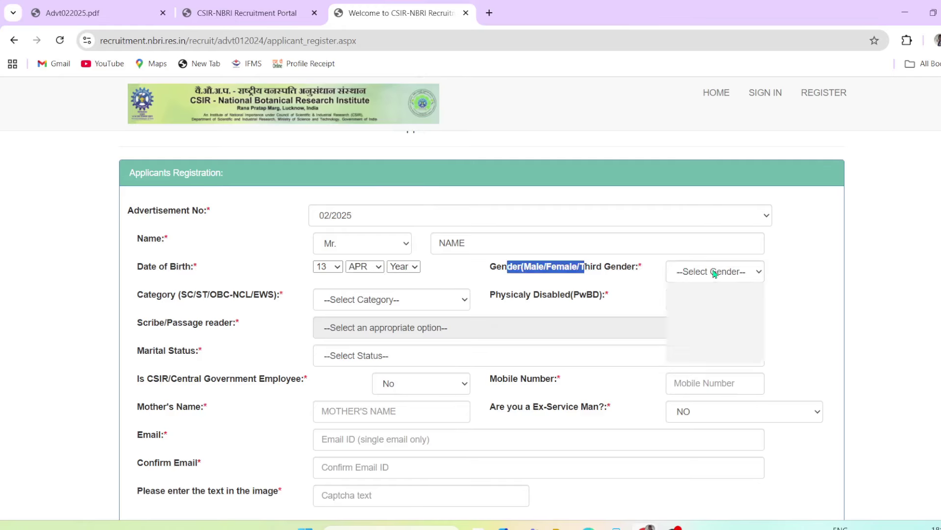
{"action": "left_click", "coordinate": [719, 305]}
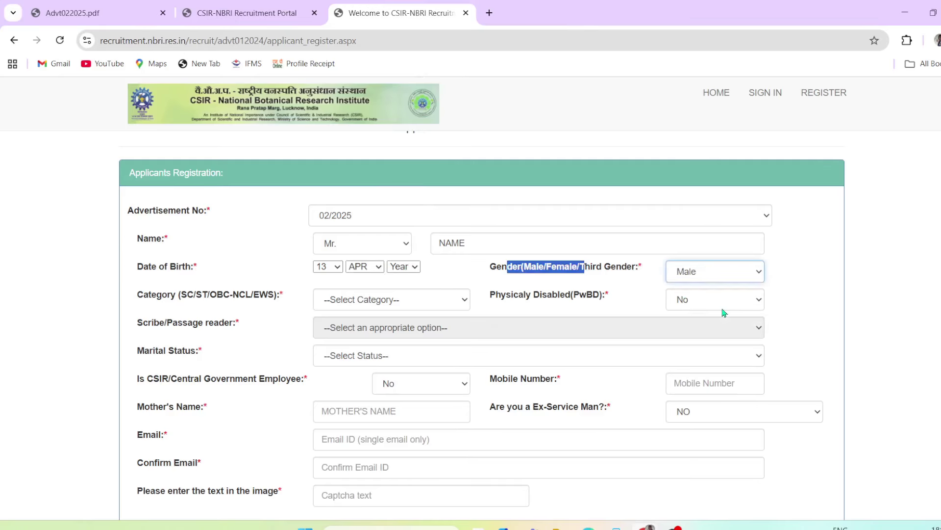
{"action": "left_click", "coordinate": [286, 281]}
Set the category to SC and keep PwBD as No
{"action": "left_click_drag", "start_coordinate": [152, 294], "coordinate": [250, 311]}
{"action": "left_click", "coordinate": [245, 309]}
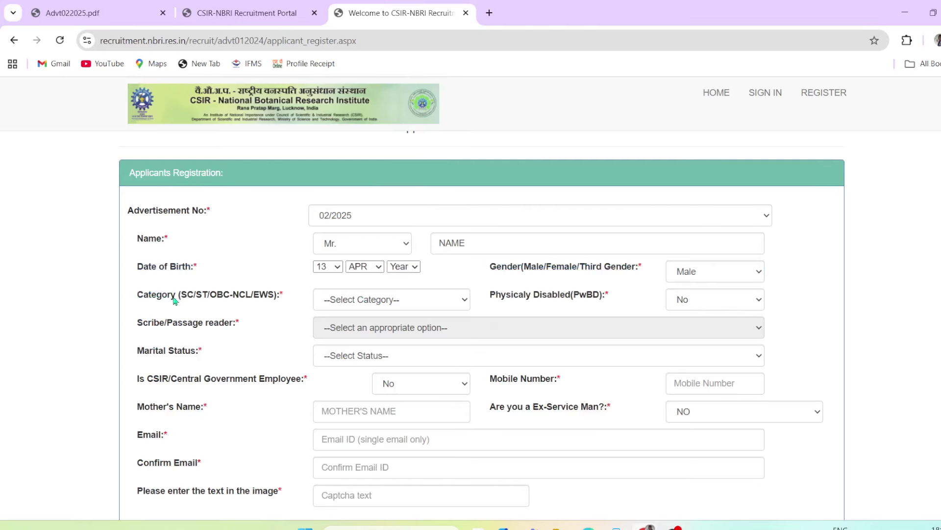
{"action": "left_click_drag", "start_coordinate": [162, 296], "coordinate": [218, 298]}
{"action": "left_click", "coordinate": [249, 319]}
{"action": "left_click", "coordinate": [415, 302]}
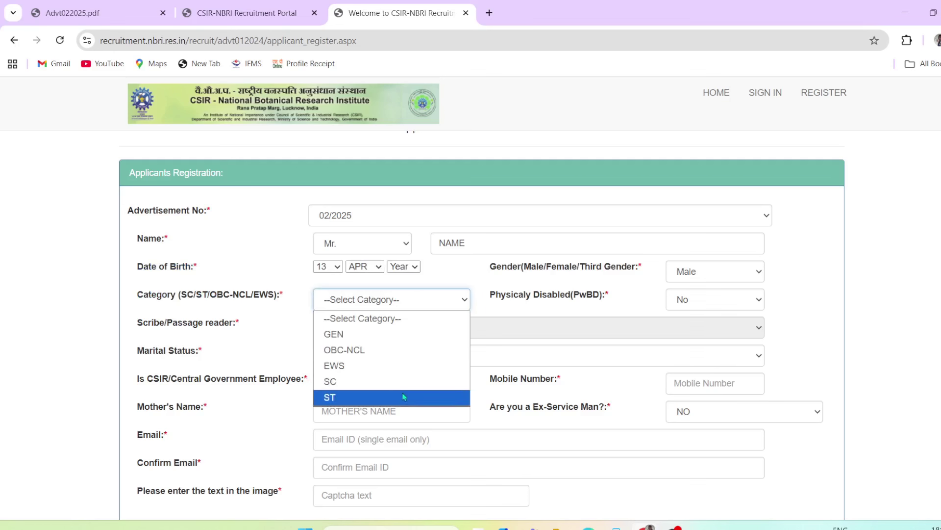
{"action": "left_click", "coordinate": [403, 383]}
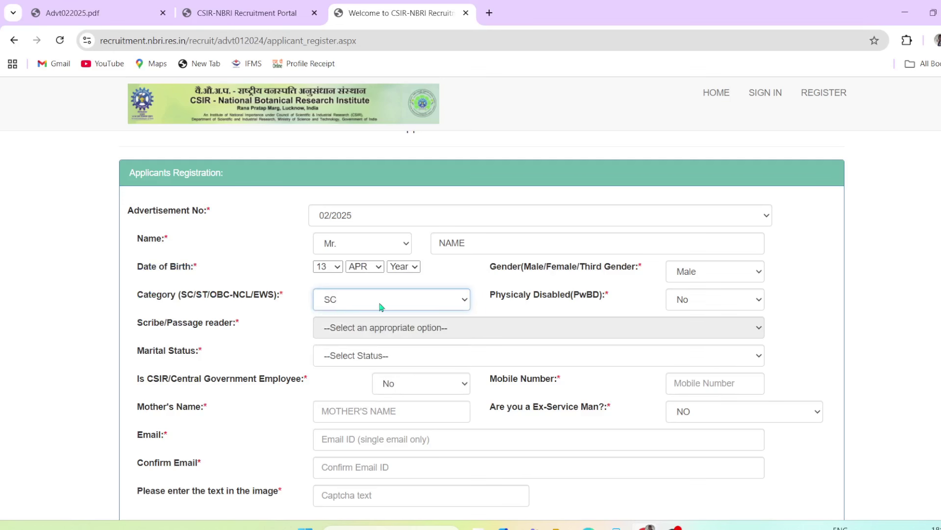
{"action": "left_click_drag", "start_coordinate": [535, 300], "coordinate": [600, 302]}
{"action": "left_click", "coordinate": [675, 300]}
{"action": "left_click", "coordinate": [691, 318]}
{"action": "left_click", "coordinate": [640, 304]}
{"action": "left_click_drag", "start_coordinate": [134, 328], "coordinate": [160, 329]}
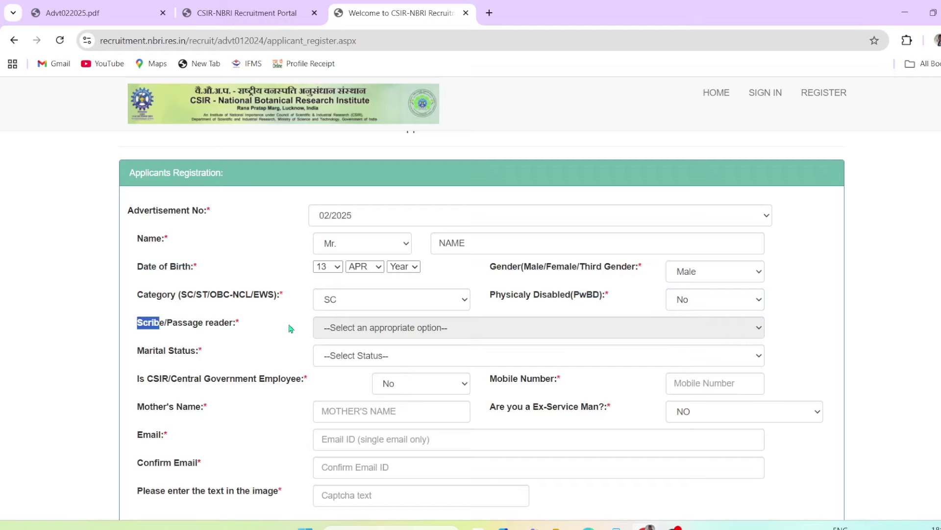
{"action": "left_click_drag", "start_coordinate": [560, 298], "coordinate": [591, 301]}
{"action": "left_click", "coordinate": [581, 305]}
{"action": "left_click_drag", "start_coordinate": [160, 322], "coordinate": [215, 328]}
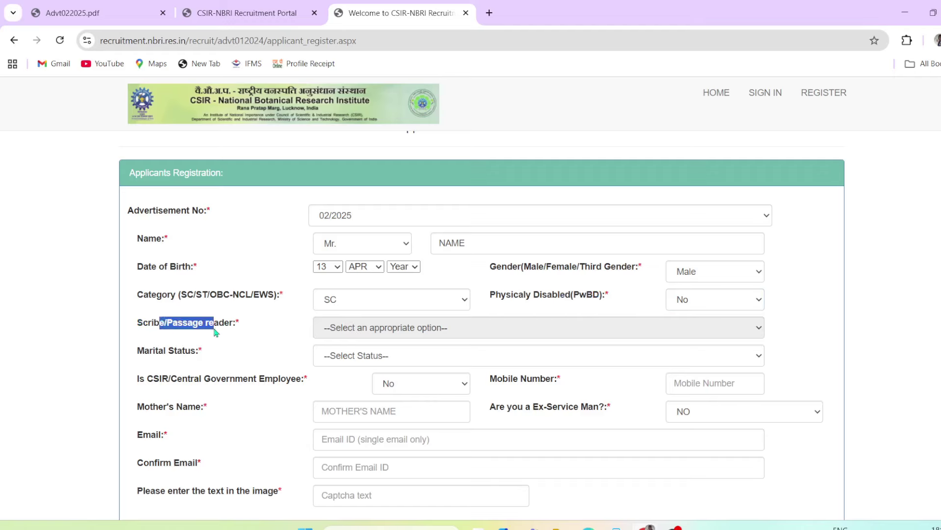
{"action": "left_click", "coordinate": [293, 339]}
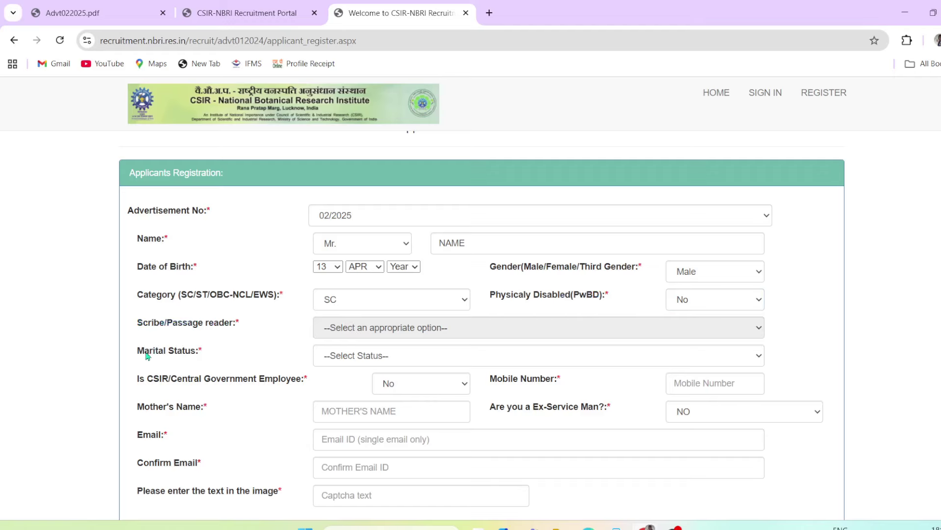
Set marital status to Unmarried, government employee to No, and enter the mobile number
{"action": "left_click_drag", "start_coordinate": [143, 354], "coordinate": [200, 353]}
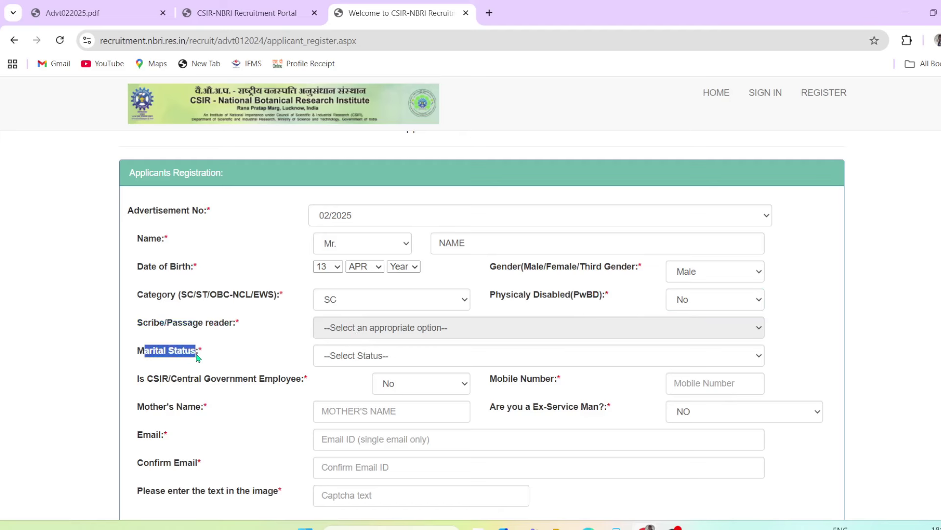
{"action": "left_click", "coordinate": [361, 358]}
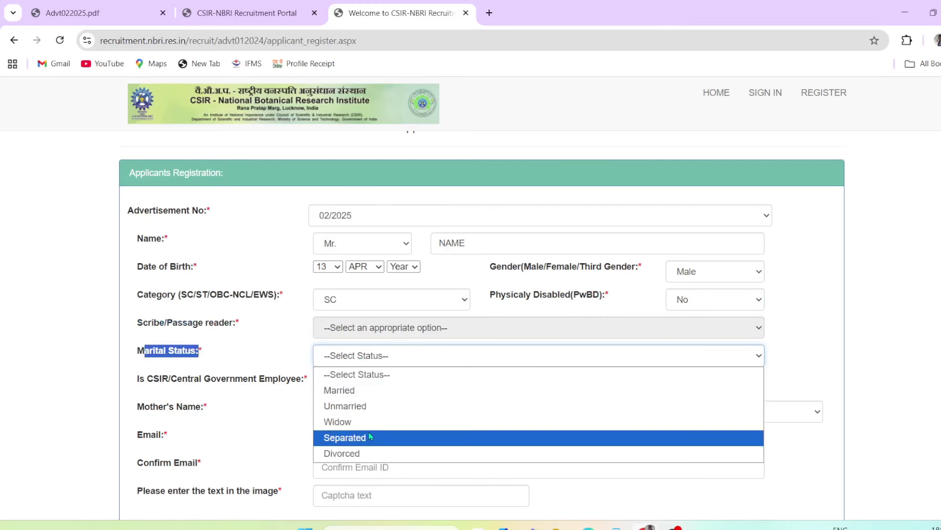
{"action": "left_click", "coordinate": [366, 407]}
{"action": "left_click", "coordinate": [224, 406]}
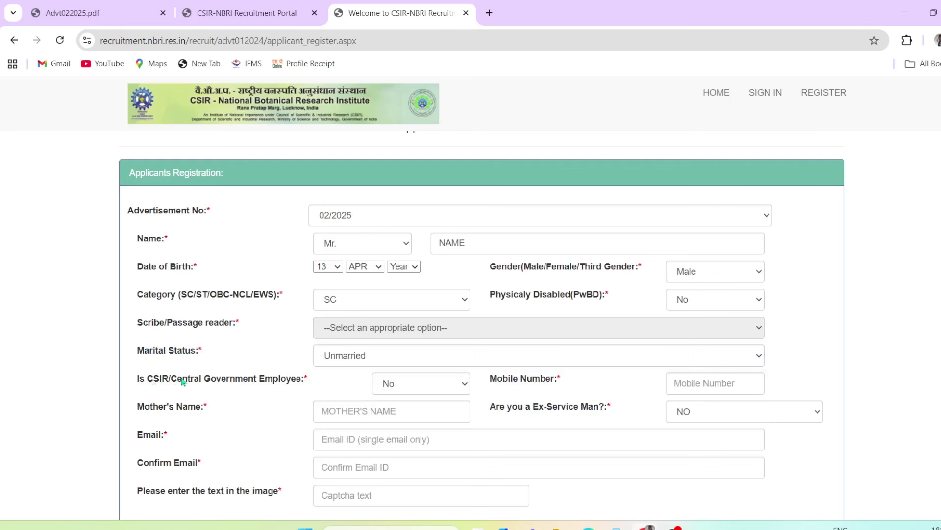
{"action": "left_click_drag", "start_coordinate": [183, 381], "coordinate": [297, 380]}
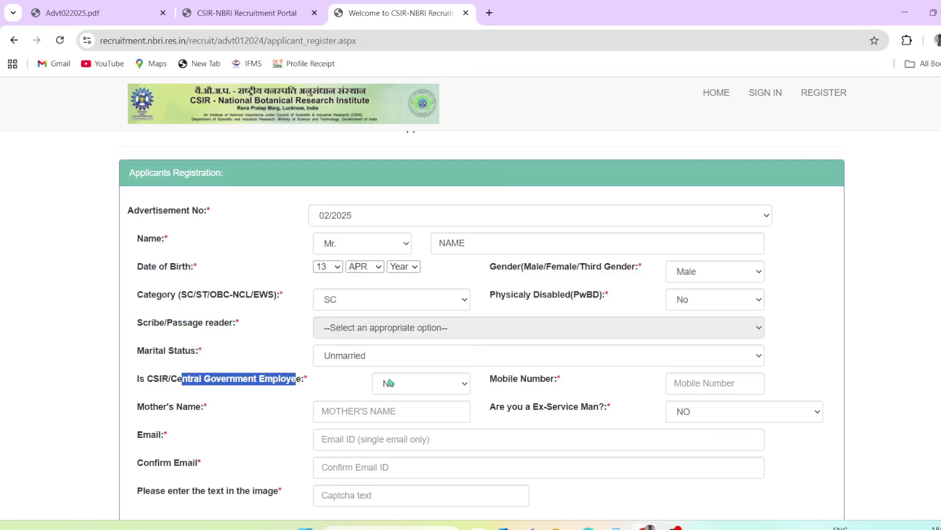
{"action": "left_click", "coordinate": [415, 383]}
{"action": "left_click", "coordinate": [399, 403]}
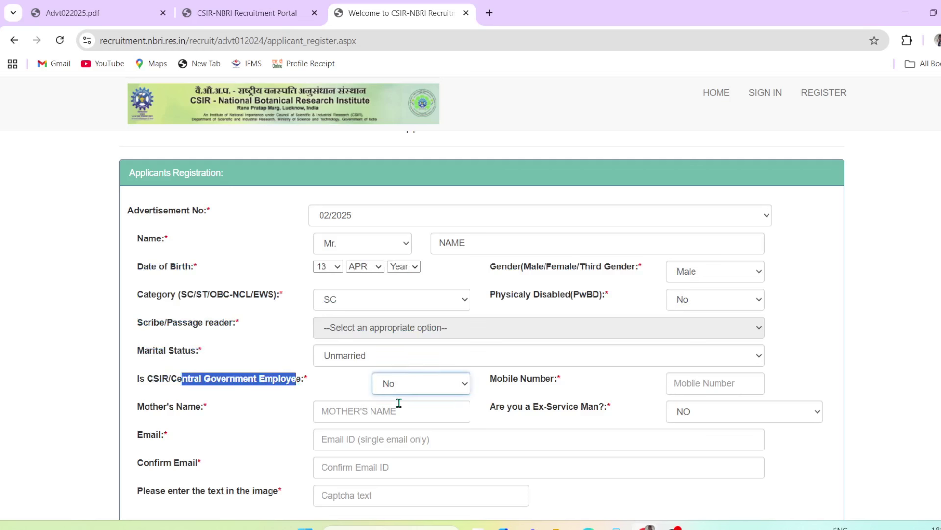
{"action": "left_click", "coordinate": [351, 392]}
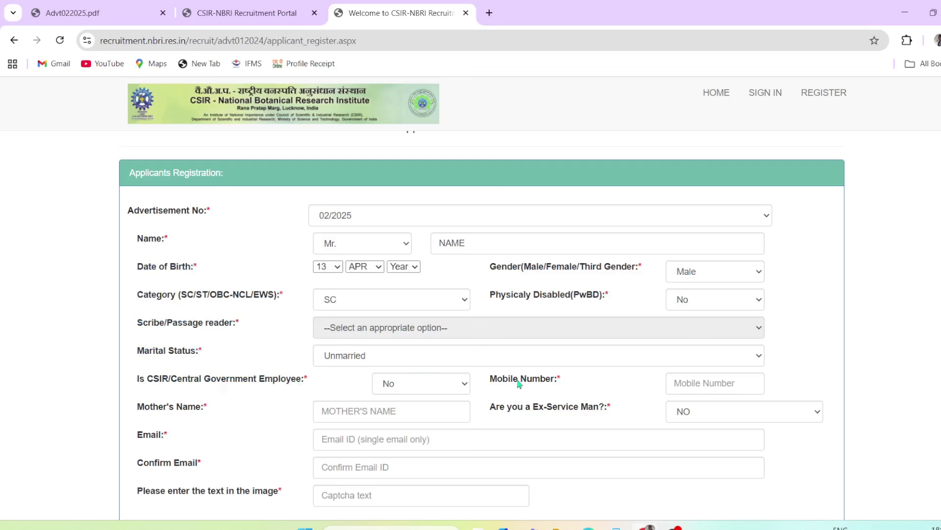
{"action": "left_click_drag", "start_coordinate": [519, 384], "coordinate": [575, 387]}
{"action": "left_click", "coordinate": [751, 381]}
{"action": "type", "text": "11111"}
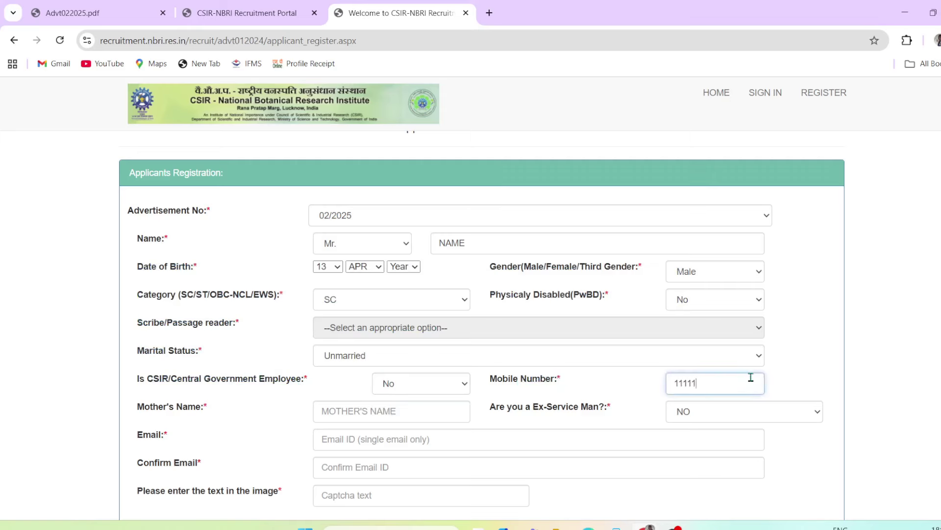
{"action": "type", "text": "11111"}
Enter the mother's name and answer No to the ex-service man question
{"action": "left_click_drag", "start_coordinate": [138, 407], "coordinate": [414, 401]}
{"action": "left_click", "coordinate": [426, 411]}
{"action": "type", "text": "MOTHER NAME"}
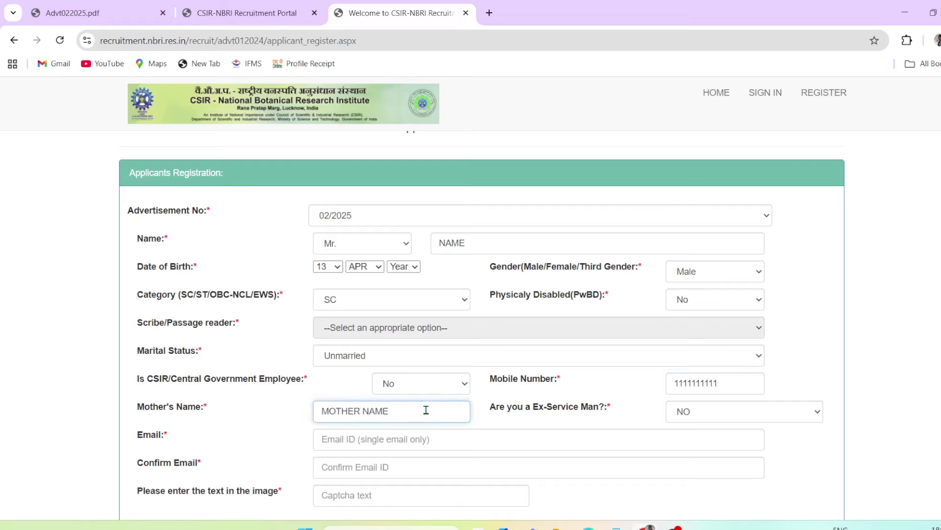
{"action": "left_click_drag", "start_coordinate": [499, 410], "coordinate": [602, 408]}
{"action": "left_click", "coordinate": [697, 414]}
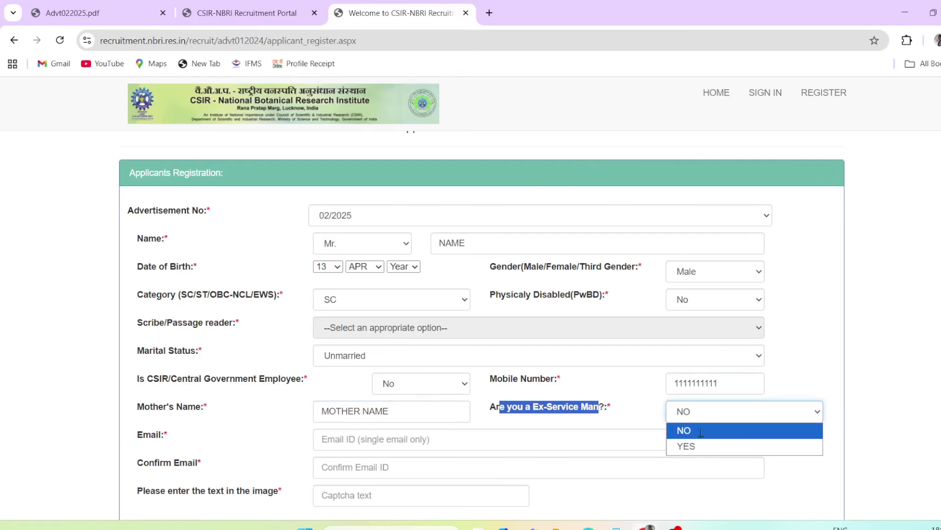
{"action": "left_click", "coordinate": [701, 432]}
{"action": "left_click", "coordinate": [652, 419]}
Enter the applicant's email address in both the Email and Confirm Email fields
{"action": "scroll", "coordinate": [187, 447], "scroll_direction": "down", "scroll_amount": 1}
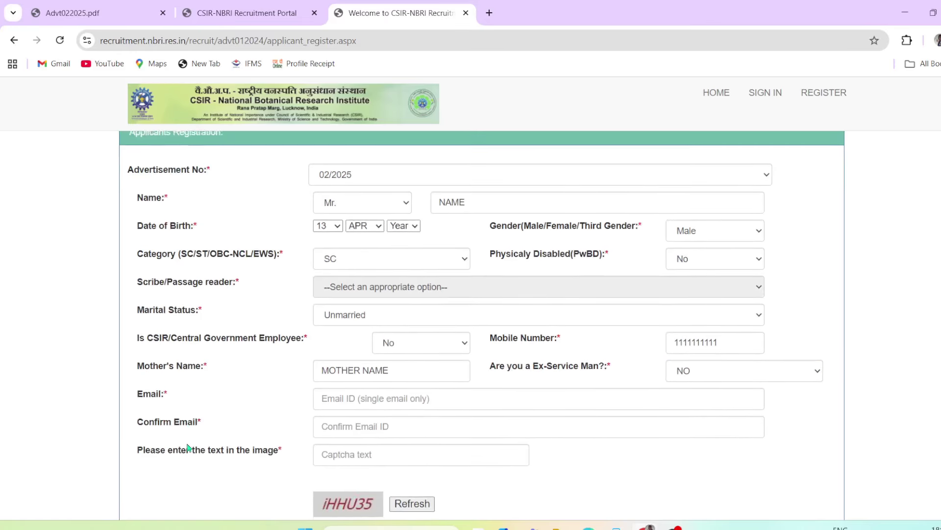
{"action": "left_click", "coordinate": [361, 374]}
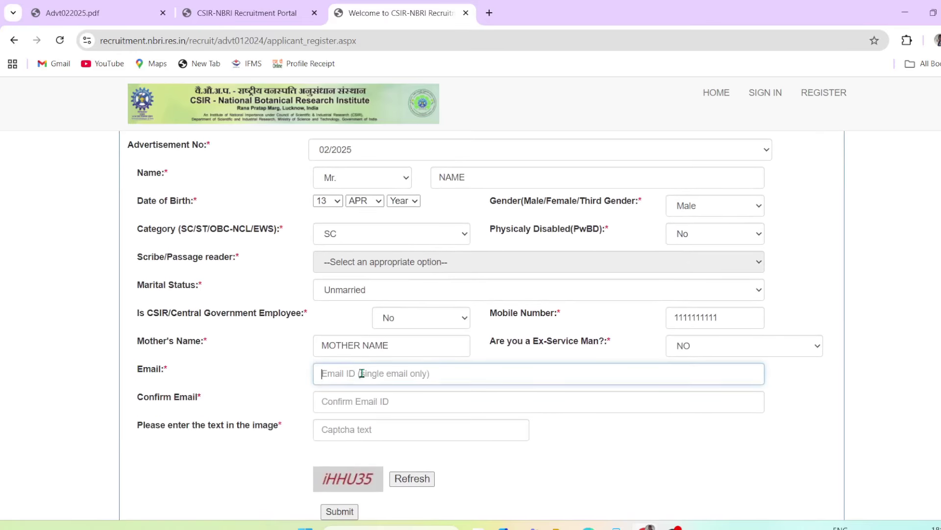
{"action": "type", "text": "email"}
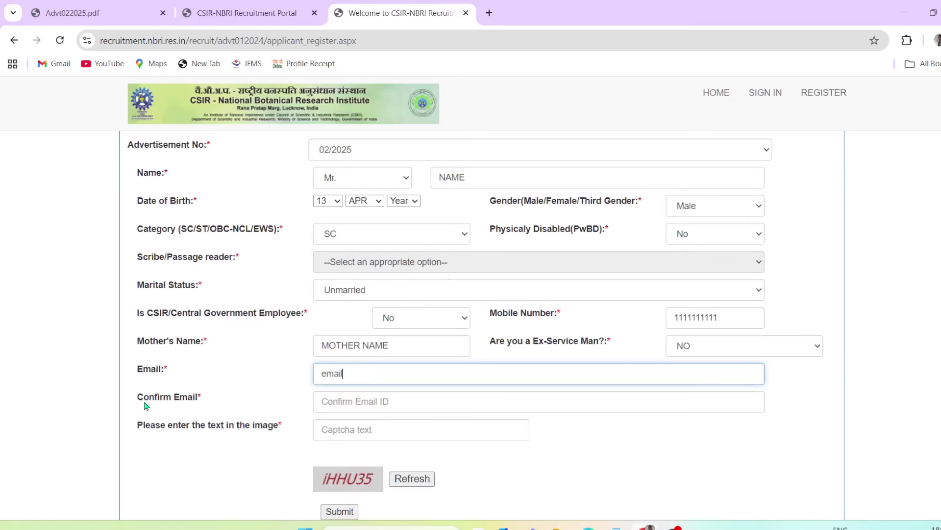
{"action": "left_click_drag", "start_coordinate": [144, 401], "coordinate": [194, 399]}
{"action": "left_click", "coordinate": [342, 407]}
{"action": "type", "text": "e"}
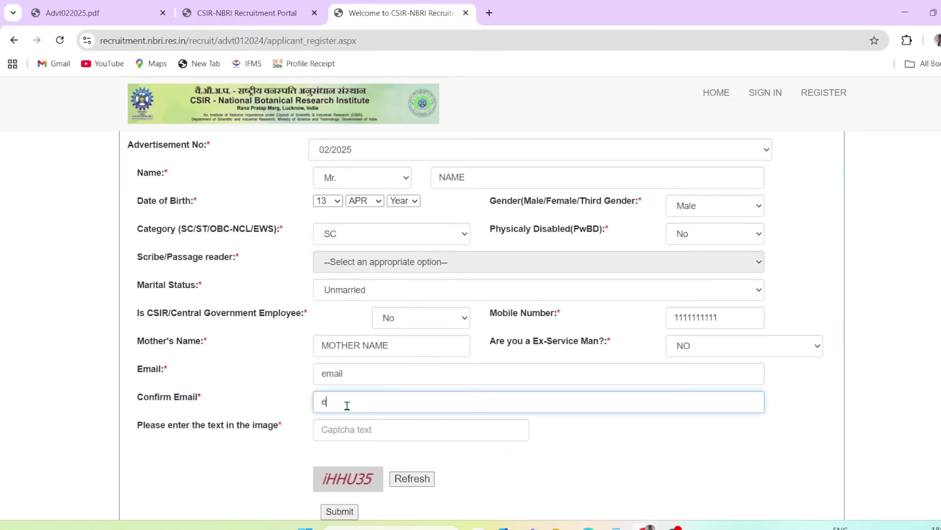
{"action": "type", "text": "mail"}
Enter the image verification text and submit the registration form
{"action": "left_click_drag", "start_coordinate": [211, 427], "coordinate": [268, 438]}
{"action": "scroll", "coordinate": [268, 438], "scroll_direction": "down", "scroll_amount": 1}
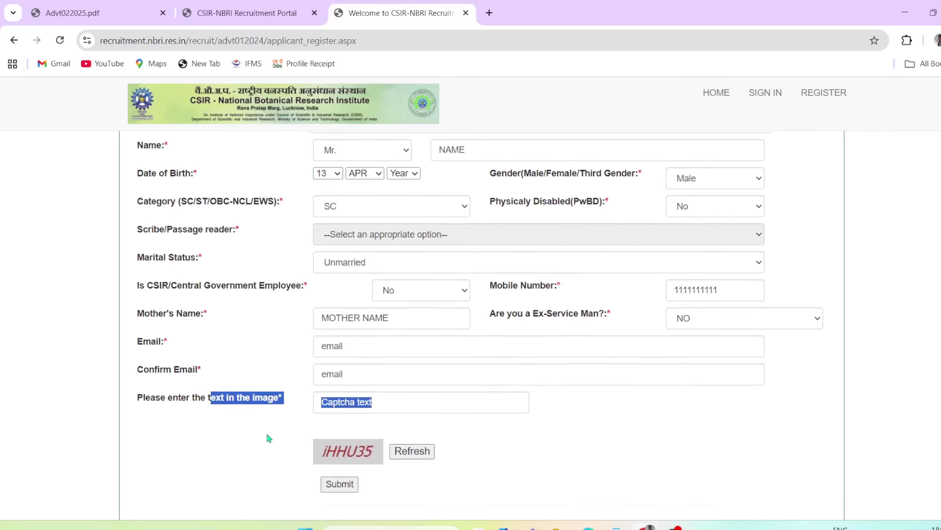
{"action": "left_click", "coordinate": [357, 430]}
{"action": "left_click", "coordinate": [361, 399]}
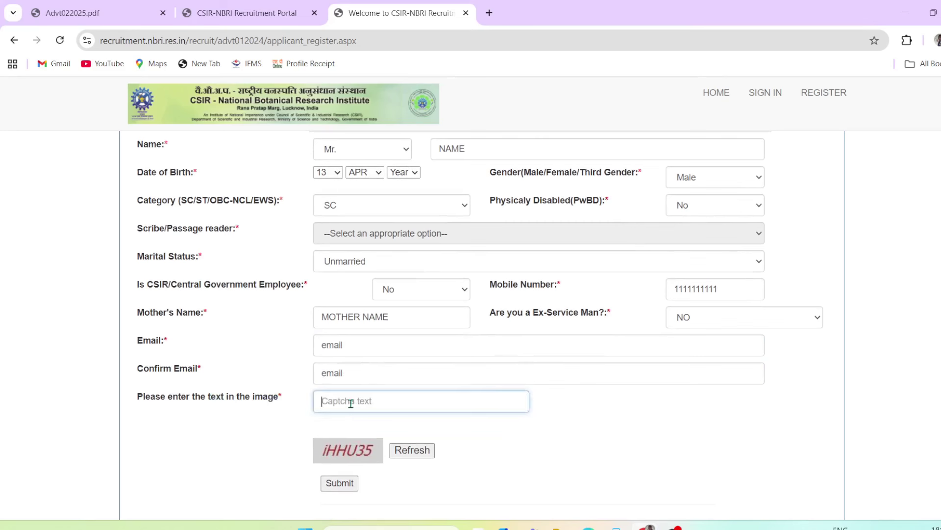
{"action": "type", "text": "iHHU35"}
{"action": "left_click", "coordinate": [338, 485]}
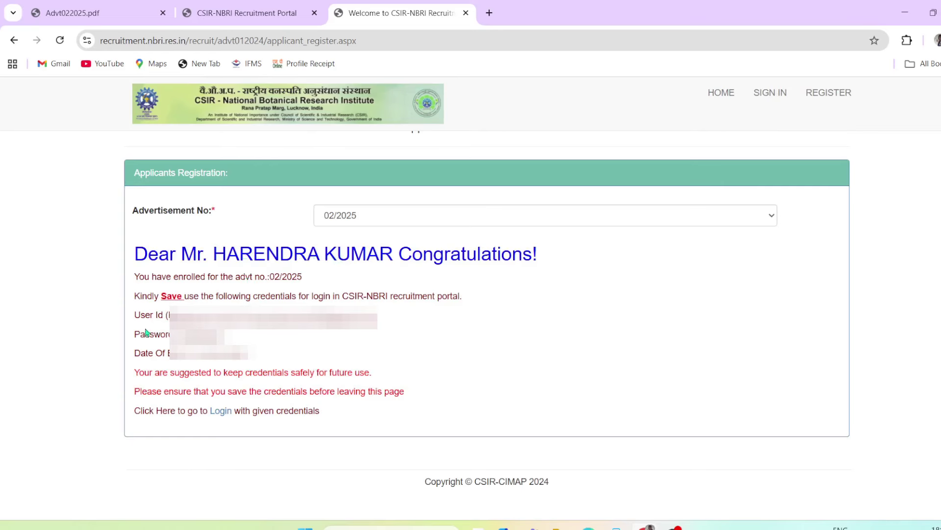
Note the issued User Id and Password, then follow the Login link to Applicant Login
{"action": "left_click_drag", "start_coordinate": [141, 334], "coordinate": [186, 354]}
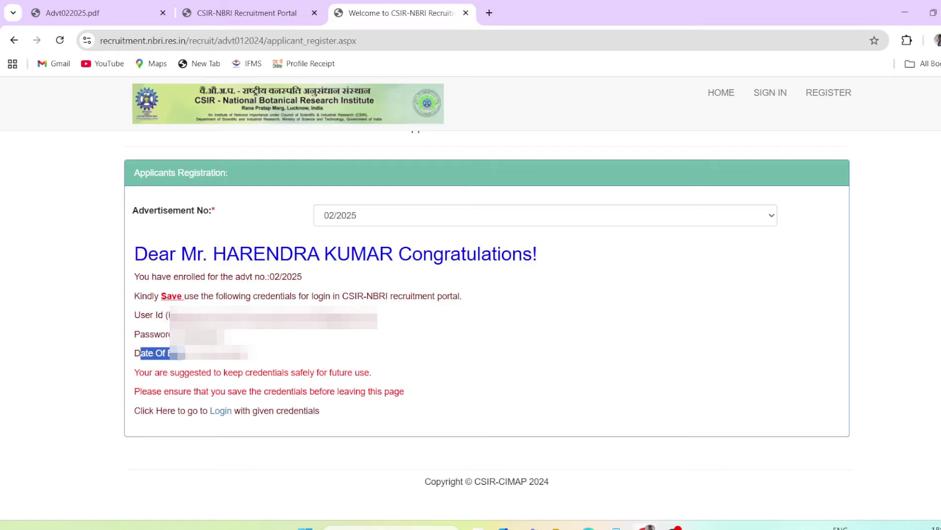
{"action": "left_click", "coordinate": [319, 356]}
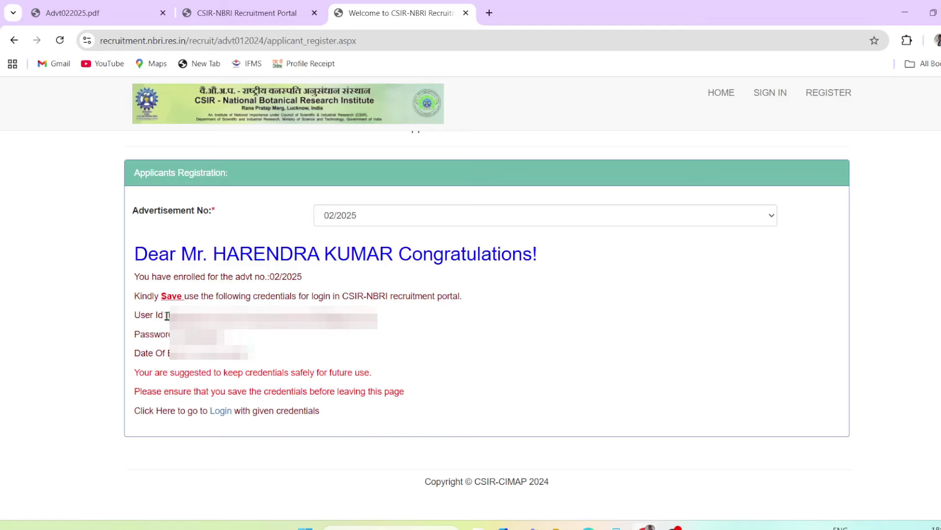
{"action": "left_click_drag", "start_coordinate": [142, 316], "coordinate": [182, 318]}
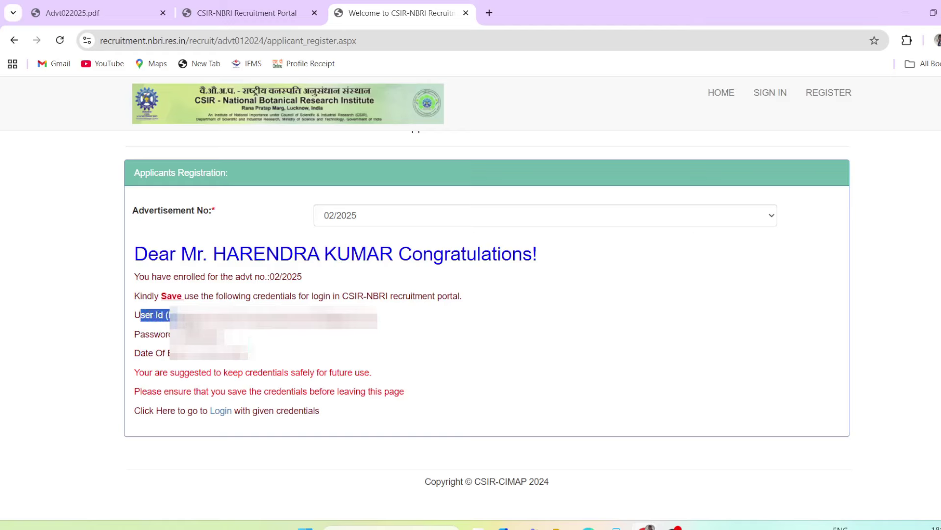
{"action": "left_click", "coordinate": [231, 324]}
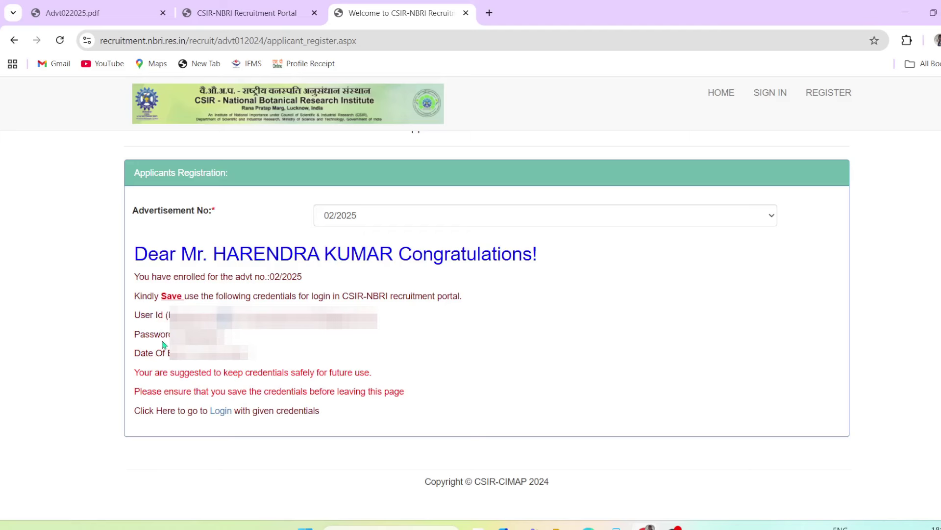
{"action": "left_click_drag", "start_coordinate": [147, 334], "coordinate": [156, 336]}
{"action": "left_click", "coordinate": [147, 352]}
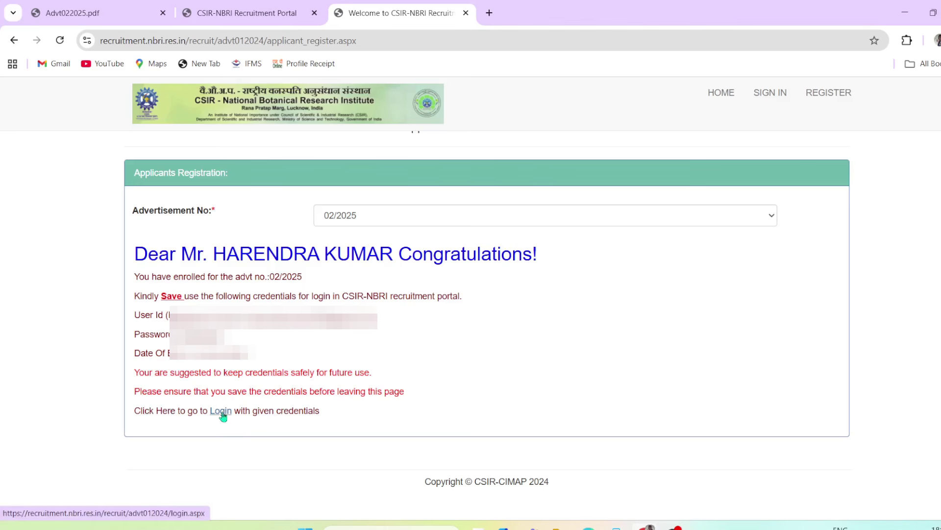
{"action": "left_click", "coordinate": [221, 414]}
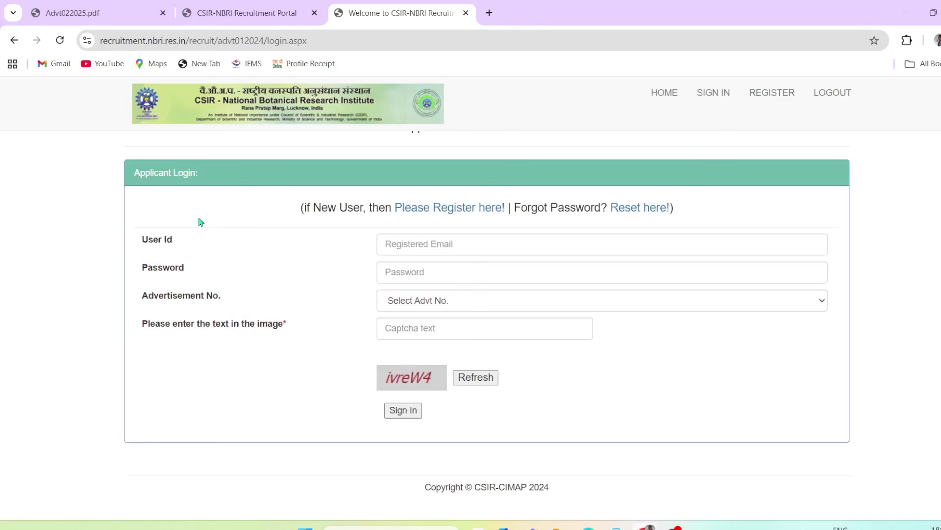
Enter the registered e-mail as User Id and the account password
{"action": "left_click_drag", "start_coordinate": [149, 243], "coordinate": [399, 243]}
{"action": "left_click", "coordinate": [464, 246]}
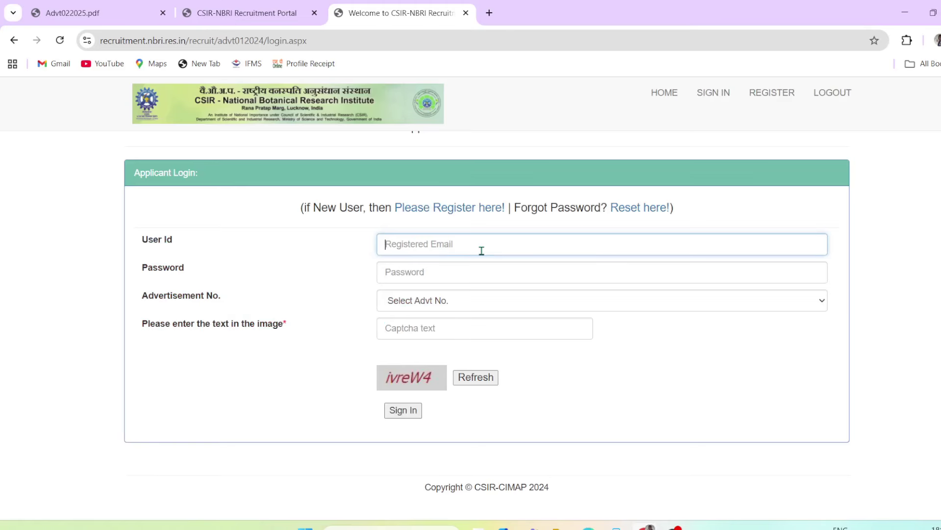
{"action": "left_click", "coordinate": [490, 273]}
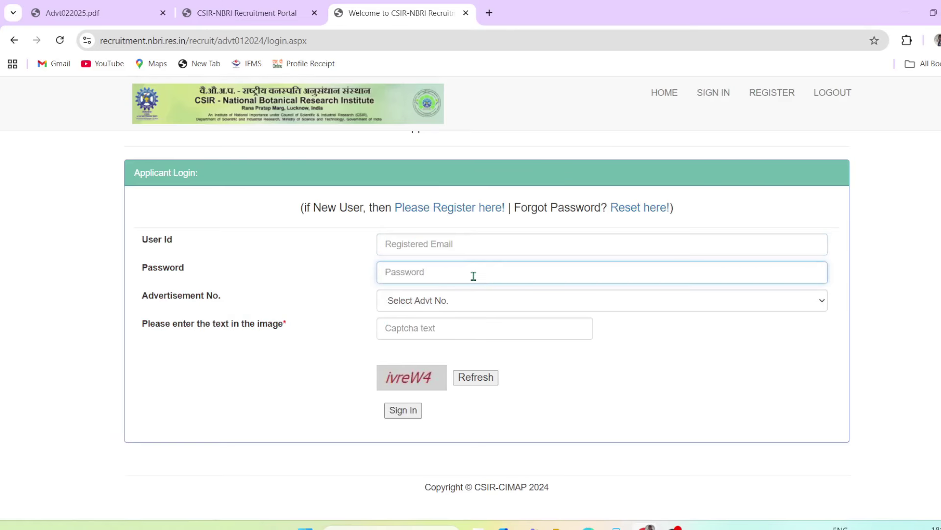
{"action": "left_click_drag", "start_coordinate": [156, 269], "coordinate": [193, 269]}
{"action": "left_click", "coordinate": [423, 270]}
Choose advertisement 02/2025, enter the captcha text and sign in
{"action": "left_click_drag", "start_coordinate": [161, 301], "coordinate": [219, 299]}
{"action": "left_click", "coordinate": [452, 297]}
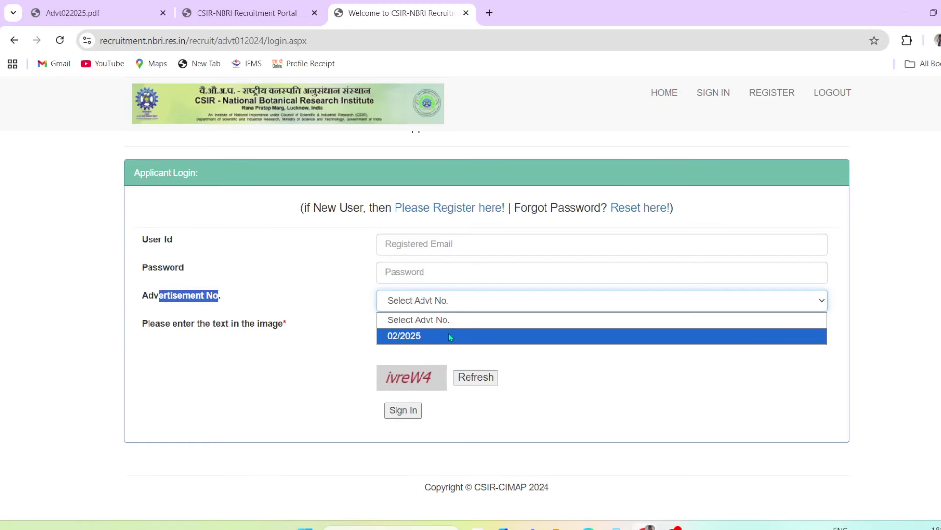
{"action": "left_click", "coordinate": [438, 342]}
{"action": "left_click", "coordinate": [330, 304]}
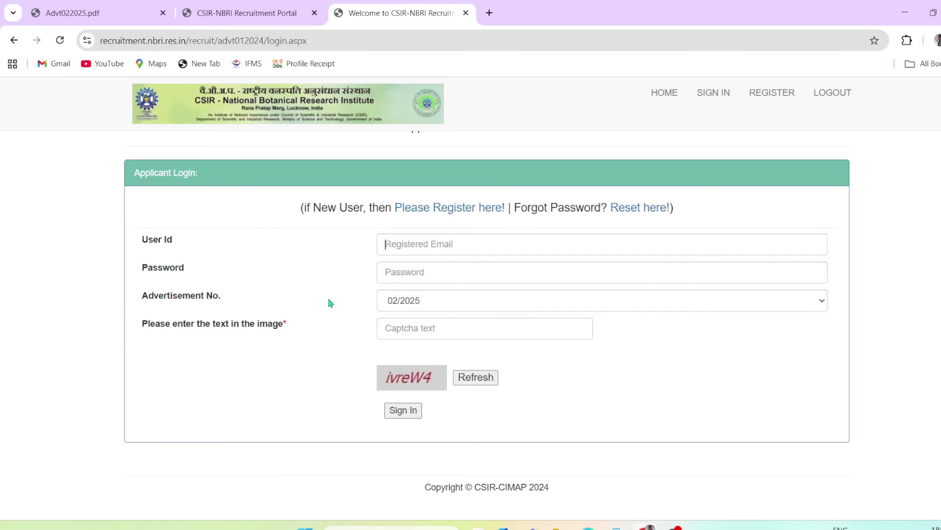
{"action": "left_click_drag", "start_coordinate": [206, 324], "coordinate": [280, 324]}
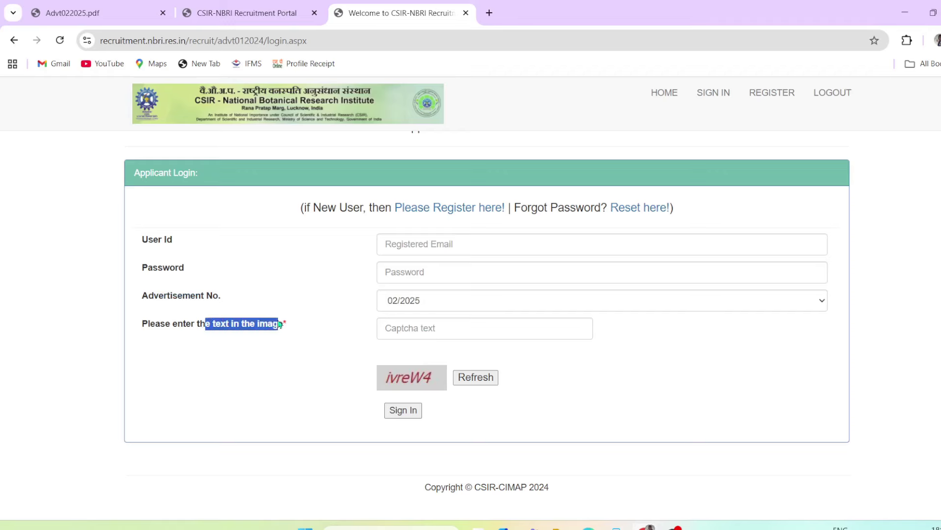
{"action": "left_click", "coordinate": [418, 328]}
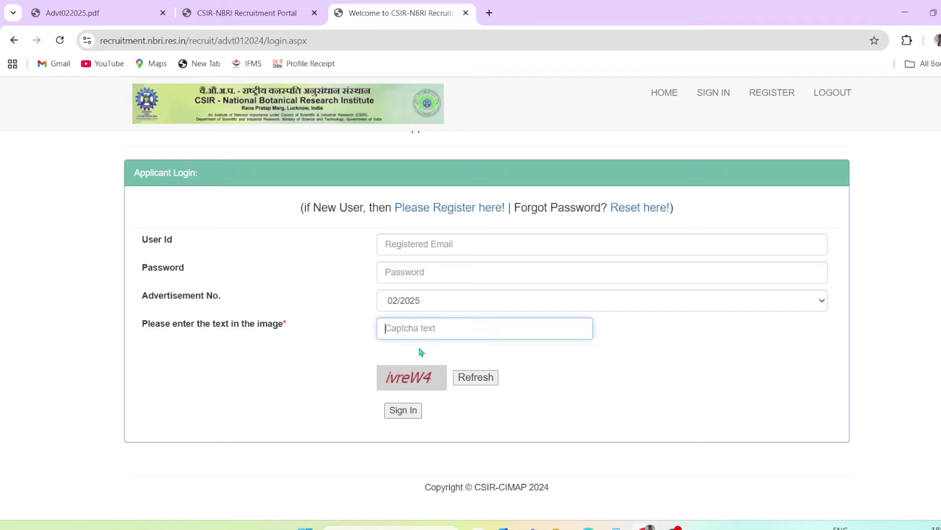
{"action": "left_click", "coordinate": [404, 414]}
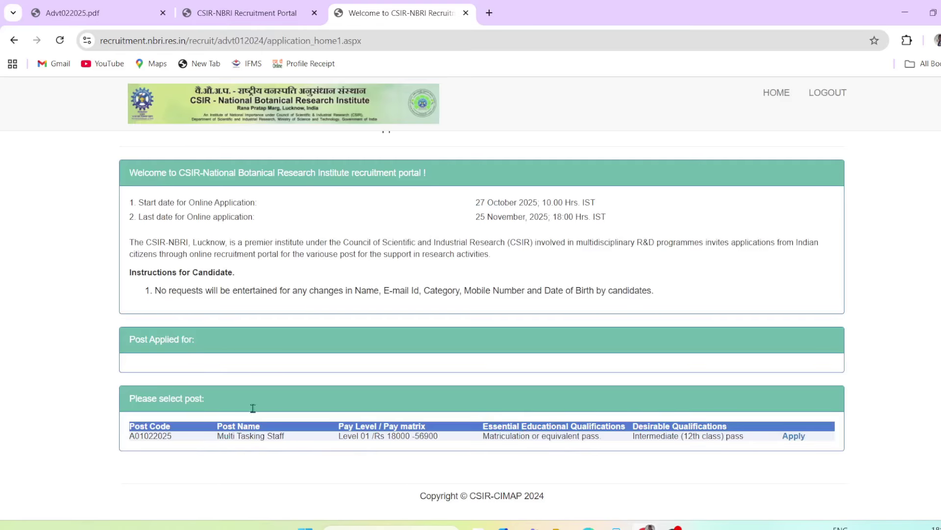
Apply for the A01022025 Multi Tasking Staff post from the post list
{"action": "left_click_drag", "start_coordinate": [157, 202], "coordinate": [259, 202]}
{"action": "left_click_drag", "start_coordinate": [182, 217], "coordinate": [260, 218]}
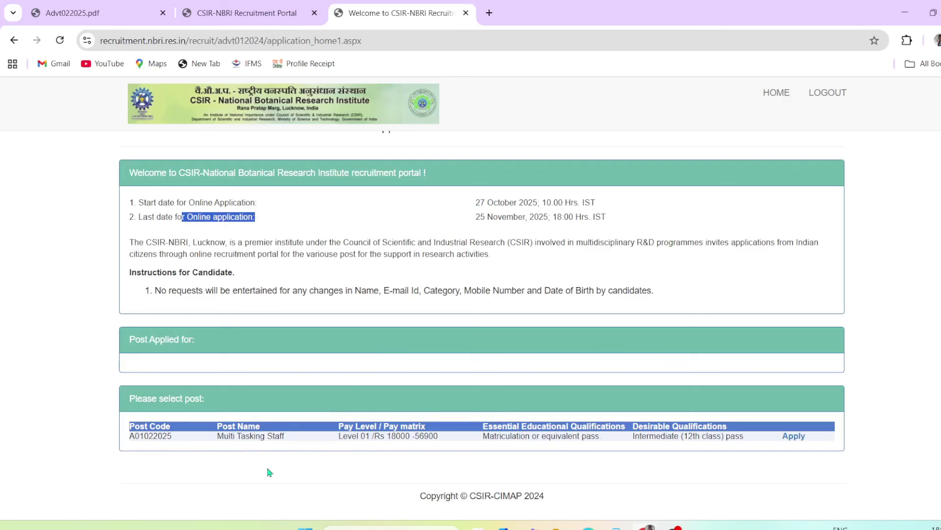
{"action": "left_click_drag", "start_coordinate": [218, 439], "coordinate": [358, 439]}
{"action": "left_click", "coordinate": [390, 471]}
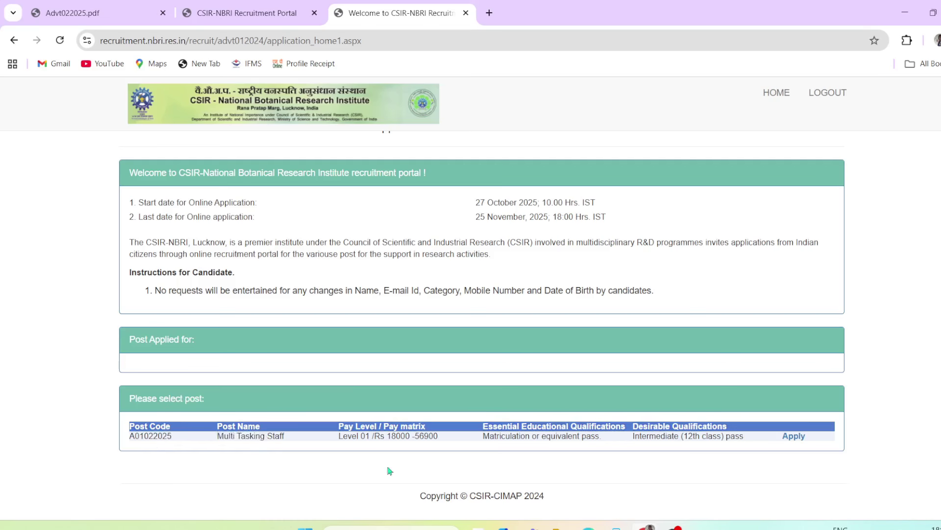
{"action": "left_click", "coordinate": [794, 436]}
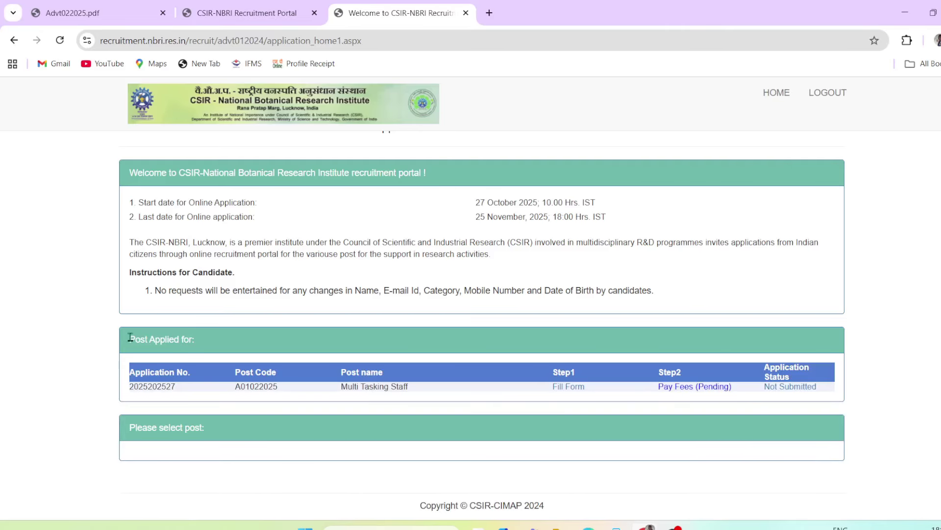
Open the Step1 application form with Fill Form under Post Applied for
{"action": "left_click_drag", "start_coordinate": [130, 337], "coordinate": [187, 336]}
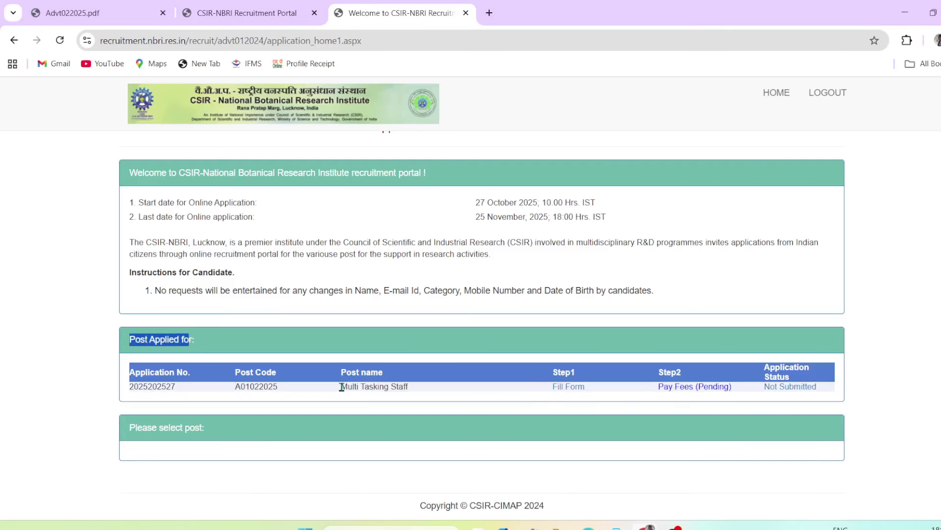
{"action": "left_click_drag", "start_coordinate": [392, 388], "coordinate": [433, 387]}
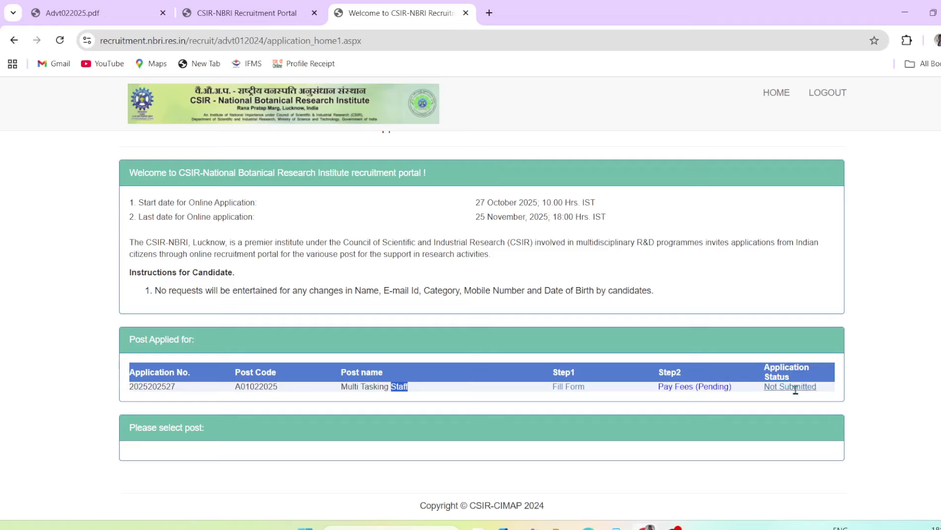
{"action": "left_click", "coordinate": [570, 387]}
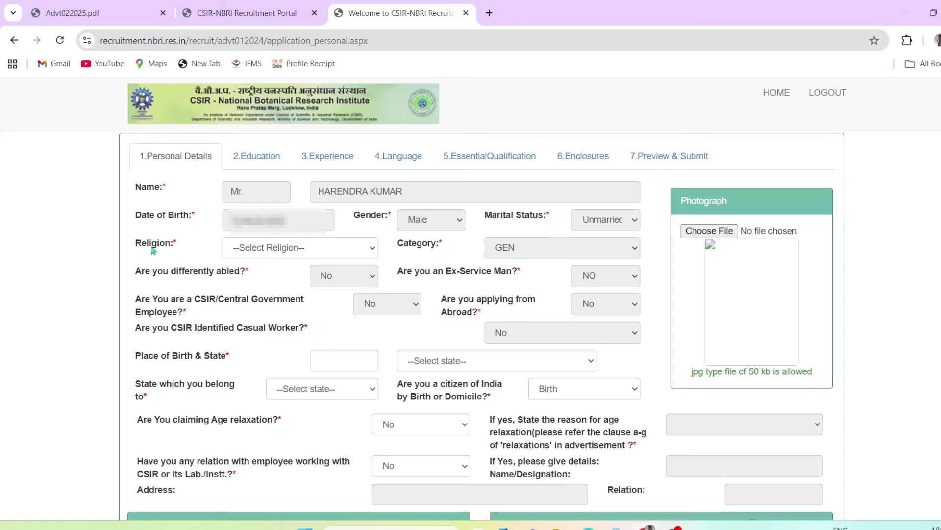
Set religion to Hindu and enter the place of birth
{"action": "left_click", "coordinate": [281, 246]}
{"action": "left_click", "coordinate": [265, 283]}
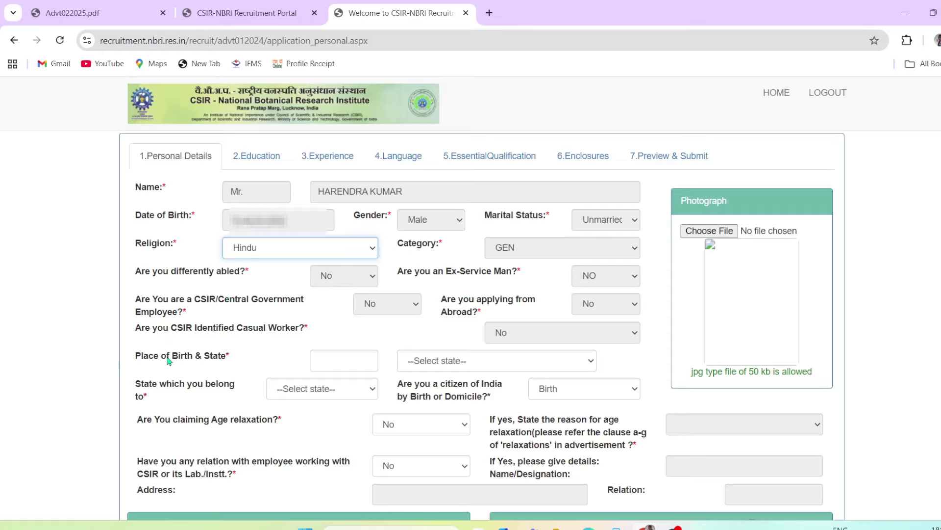
{"action": "left_click_drag", "start_coordinate": [138, 360], "coordinate": [184, 361]}
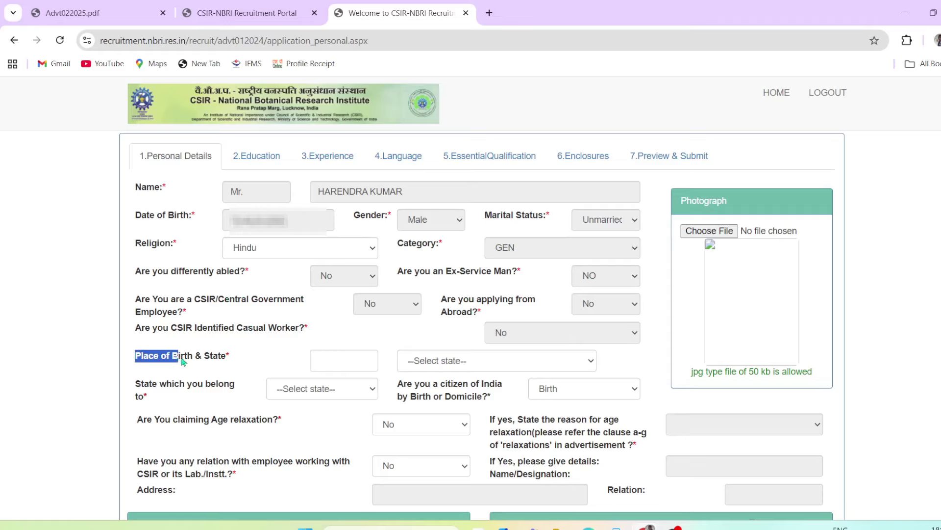
{"action": "left_click", "coordinate": [324, 358]}
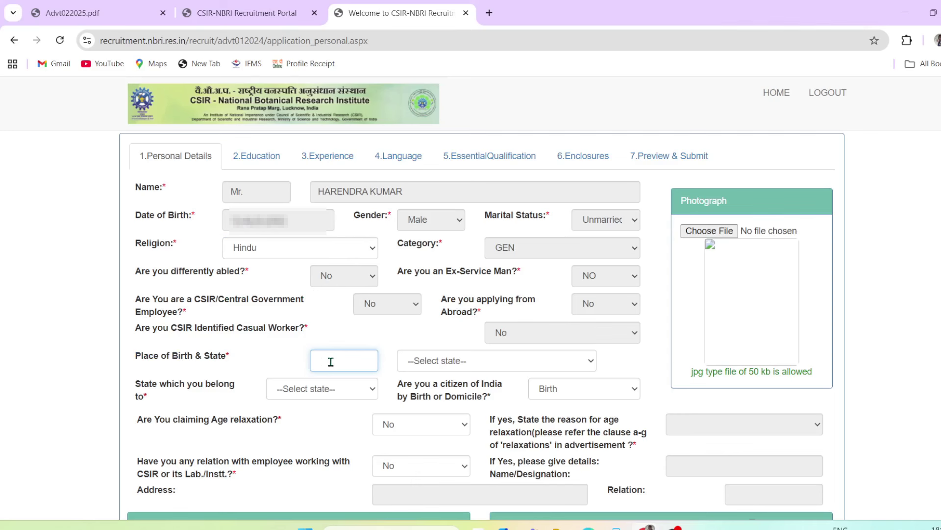
{"action": "type", "text": "place nam"}
Choose Uttar Pradesh as both the place-of-birth state and the home state
{"action": "left_click", "coordinate": [478, 360]}
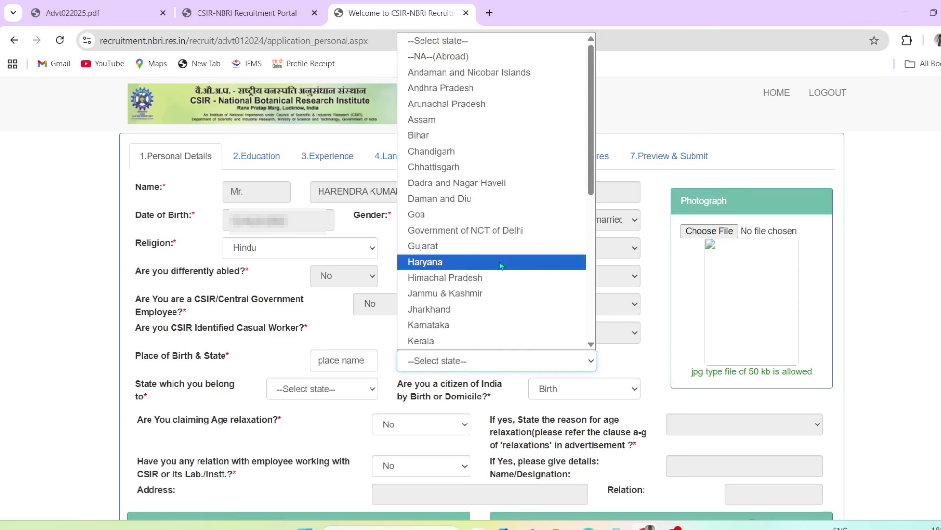
{"action": "scroll", "coordinate": [500, 267], "scroll_direction": "down", "scroll_amount": 5}
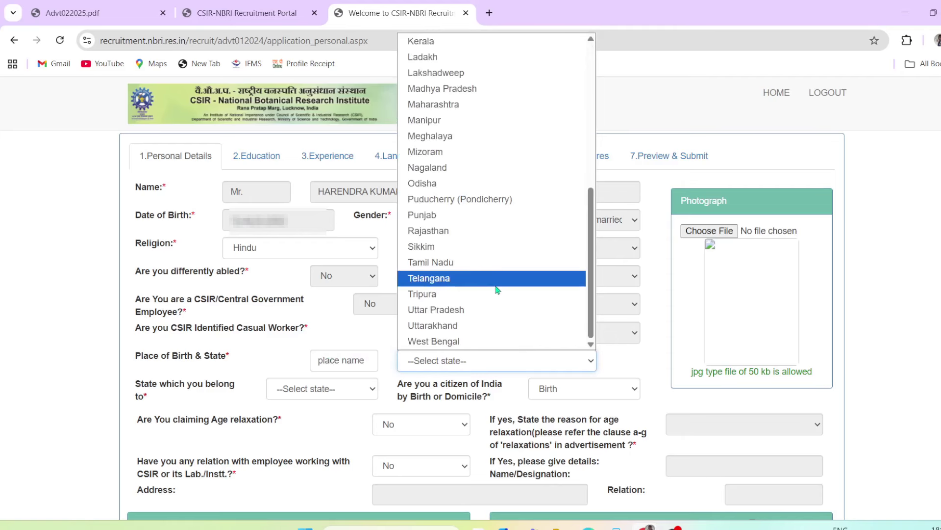
{"action": "left_click", "coordinate": [450, 310]}
{"action": "left_click", "coordinate": [297, 358]}
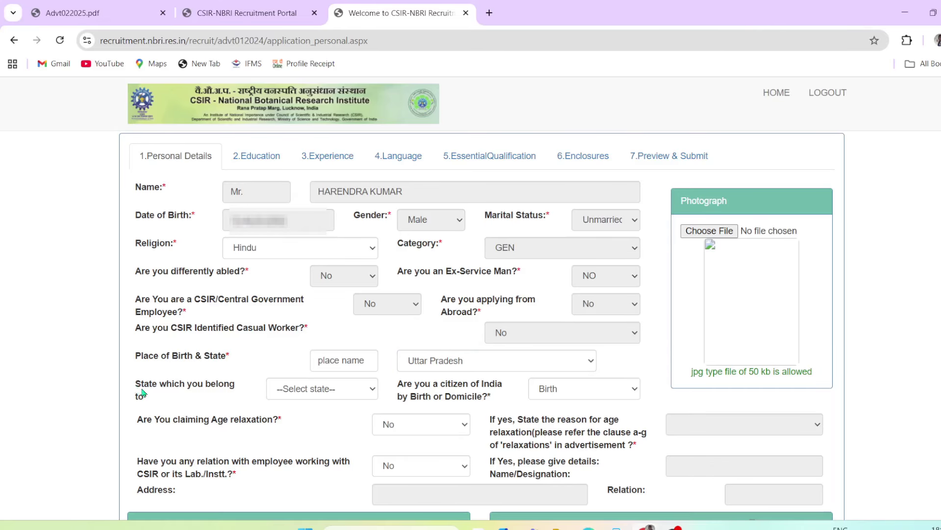
{"action": "left_click_drag", "start_coordinate": [142, 387], "coordinate": [175, 389]}
{"action": "left_click", "coordinate": [337, 389]}
{"action": "scroll", "coordinate": [314, 295], "scroll_direction": "down", "scroll_amount": 5}
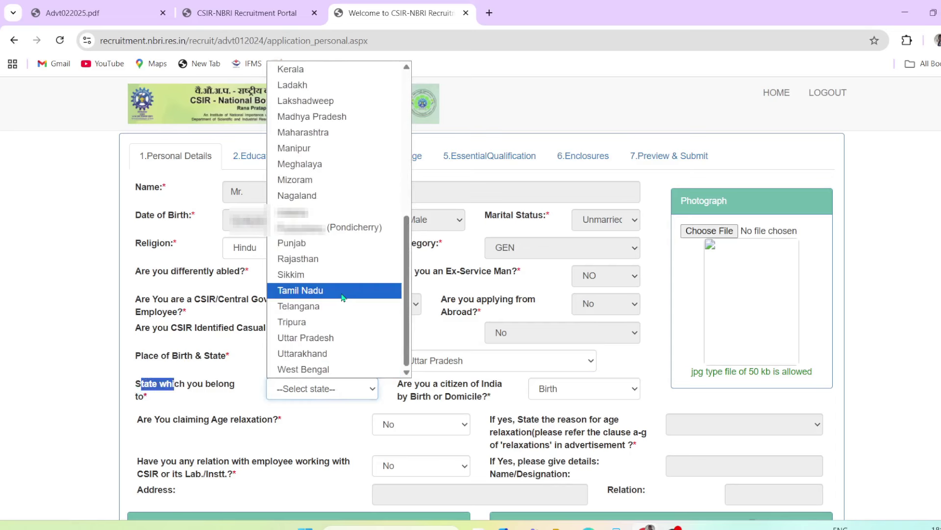
{"action": "left_click", "coordinate": [333, 344]}
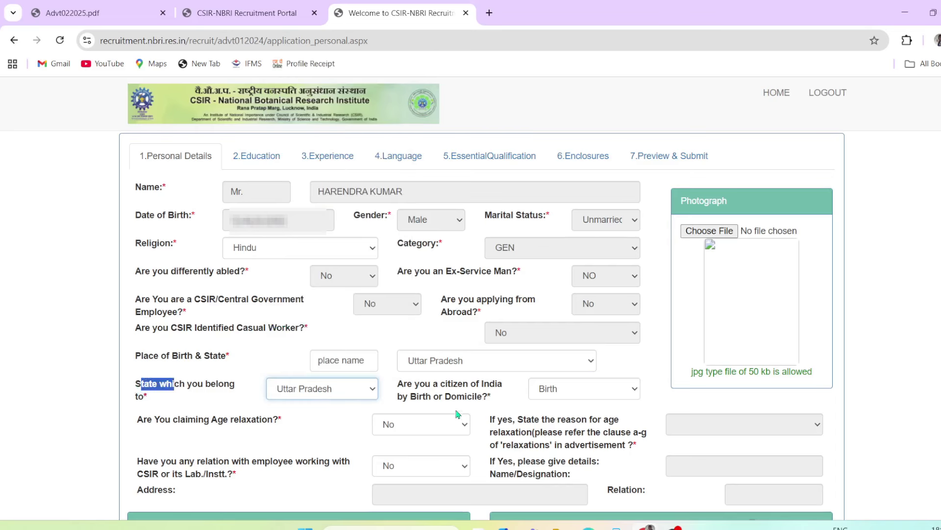
Set citizenship by birth or domicile to Domicile
{"action": "left_click_drag", "start_coordinate": [415, 386], "coordinate": [466, 400]}
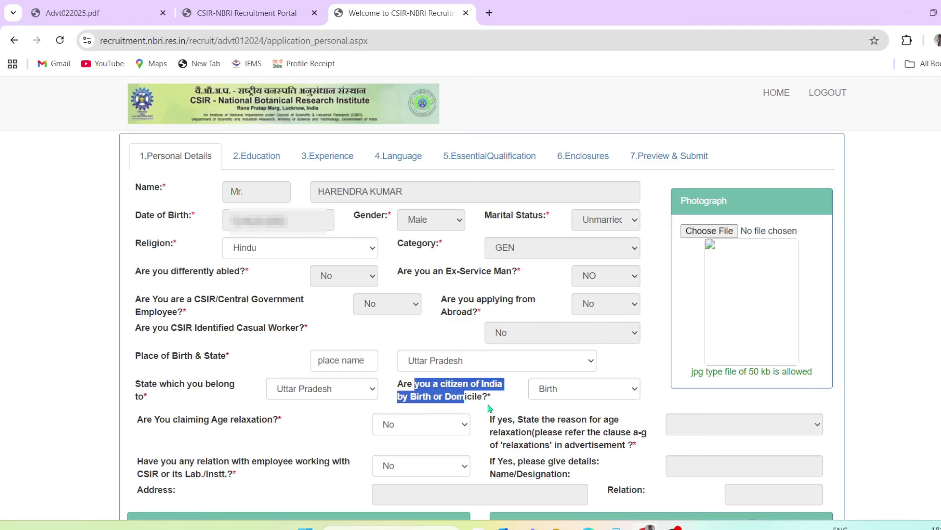
{"action": "left_click", "coordinate": [588, 392]}
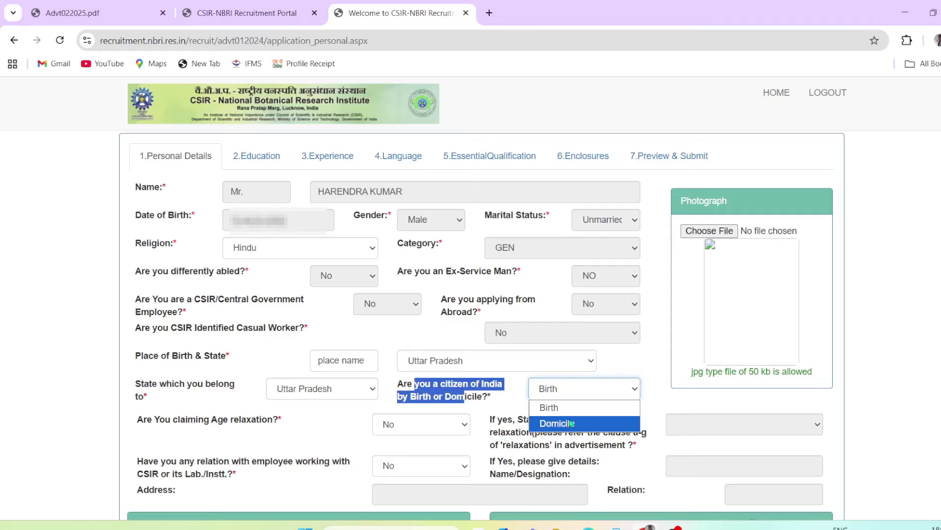
{"action": "left_click", "coordinate": [574, 425]}
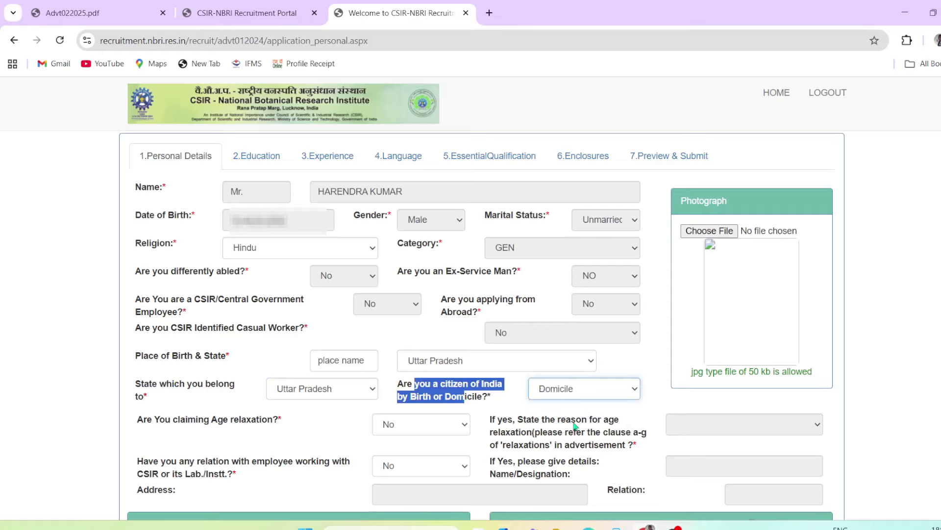
{"action": "left_click", "coordinate": [517, 404]}
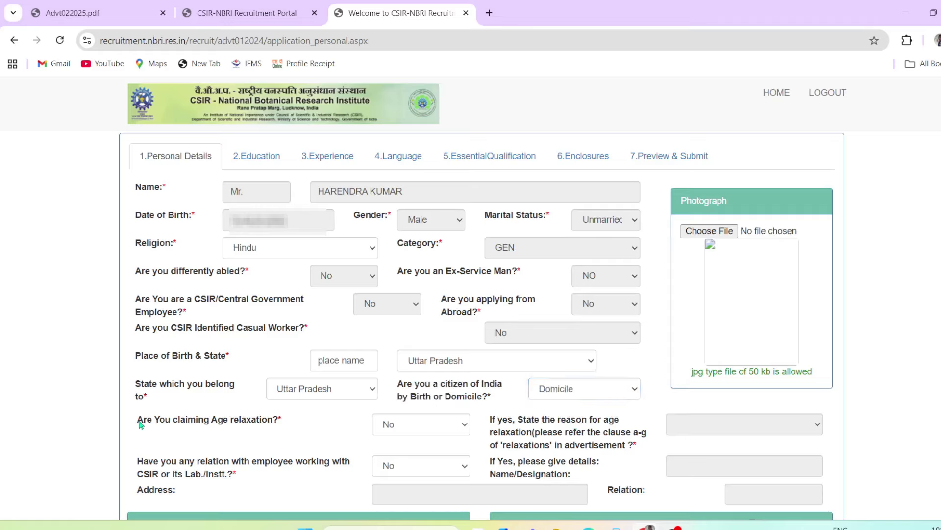
Leave age relaxation at No after briefly viewing the relaxation categories
{"action": "left_click_drag", "start_coordinate": [139, 422], "coordinate": [178, 425]}
{"action": "left_click", "coordinate": [412, 425]}
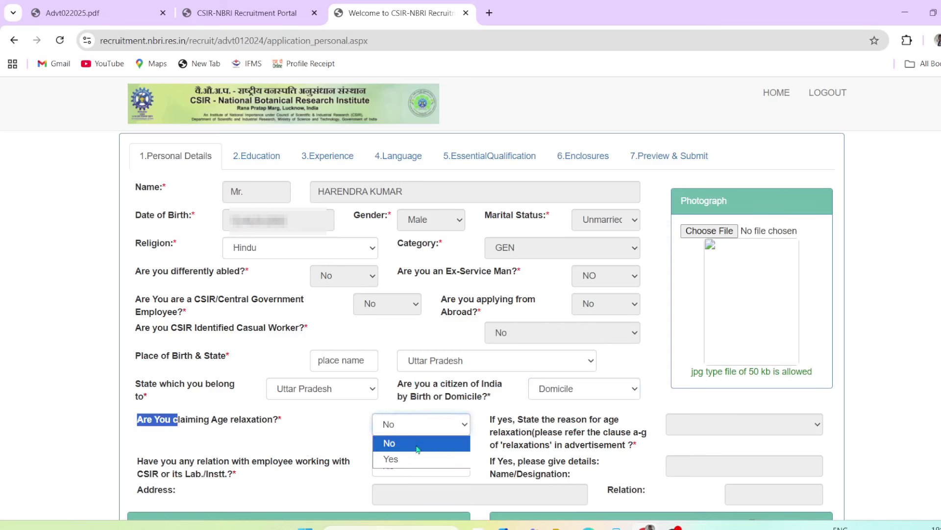
{"action": "left_click", "coordinate": [418, 460]}
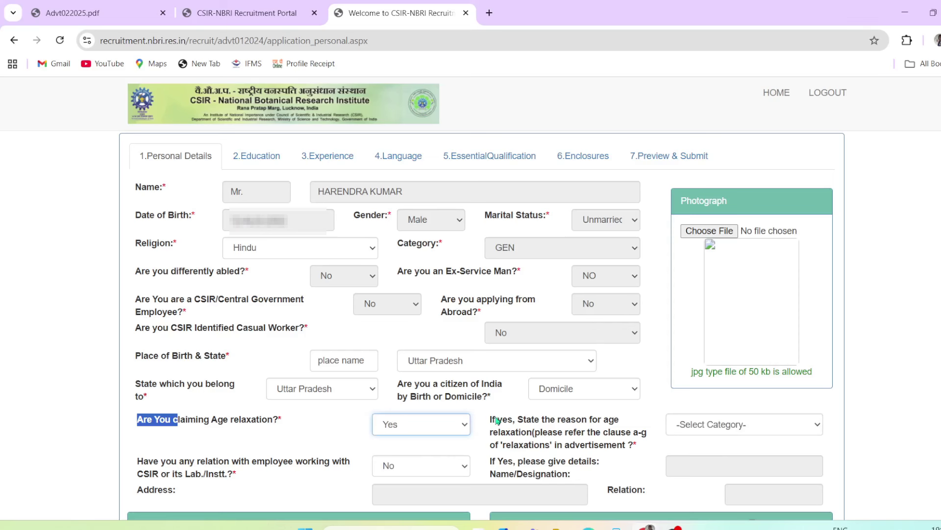
{"action": "left_click_drag", "start_coordinate": [497, 420], "coordinate": [592, 445]}
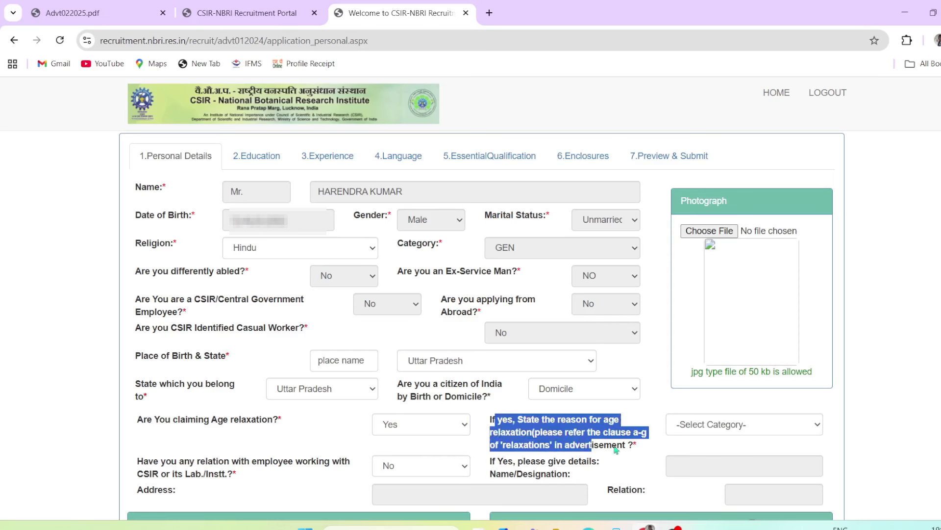
{"action": "left_click", "coordinate": [719, 424]}
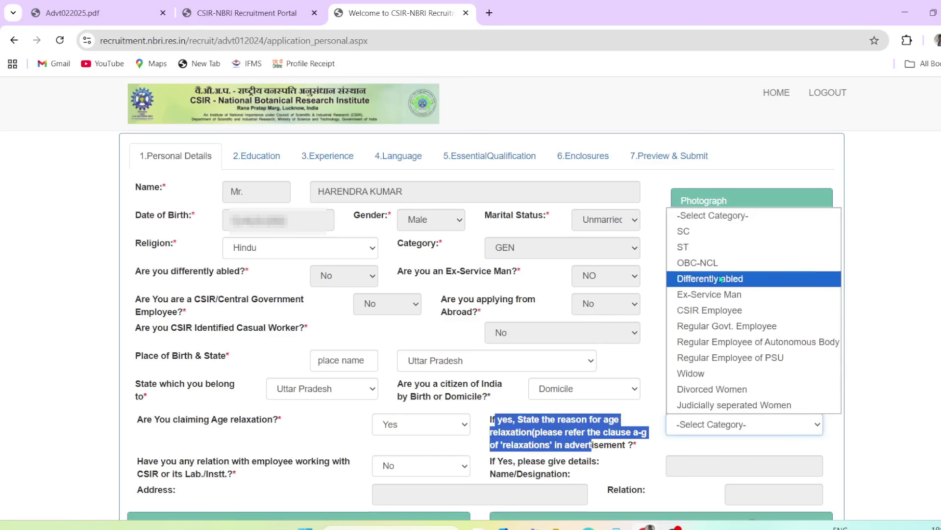
{"action": "left_click", "coordinate": [662, 317]}
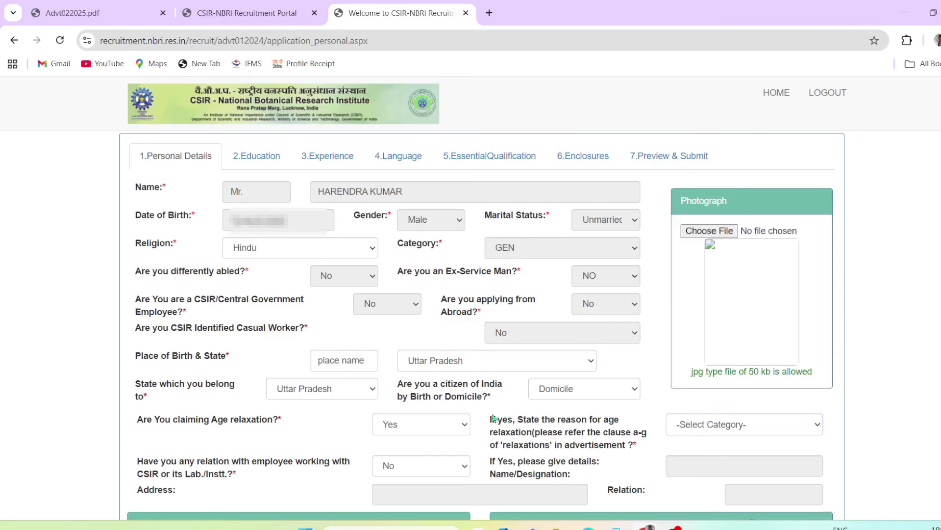
{"action": "left_click", "coordinate": [451, 424]}
{"action": "left_click", "coordinate": [408, 444]}
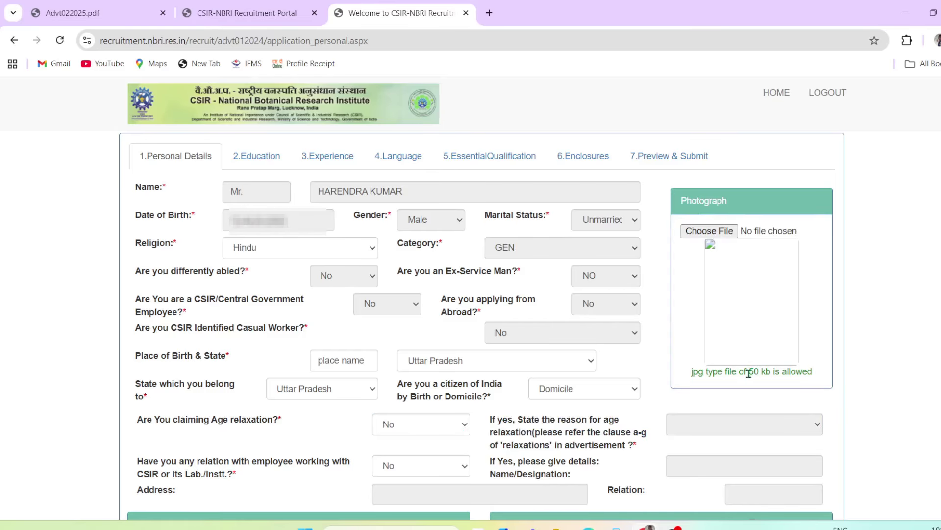
{"action": "left_click_drag", "start_coordinate": [749, 371], "coordinate": [796, 371]}
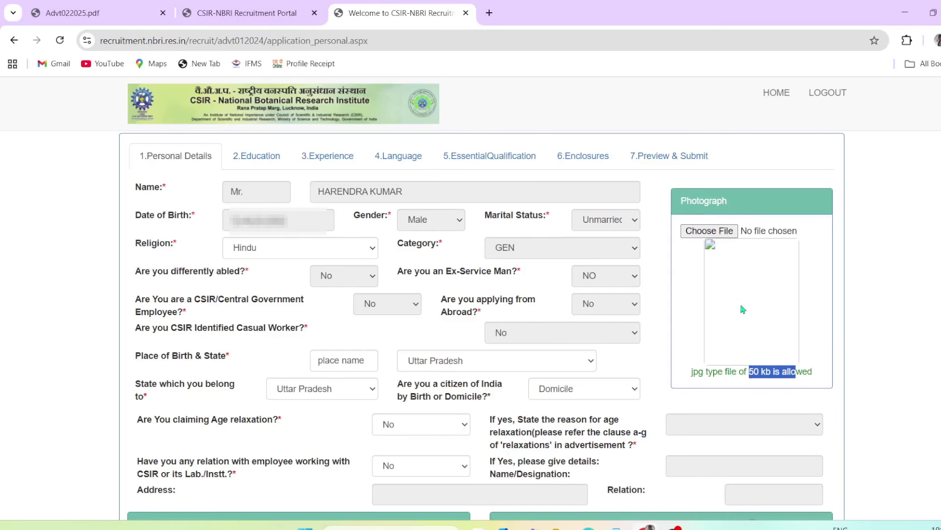
Upload photo_cropped.jpg from Downloads as the applicant's photograph
{"action": "left_click", "coordinate": [725, 231]}
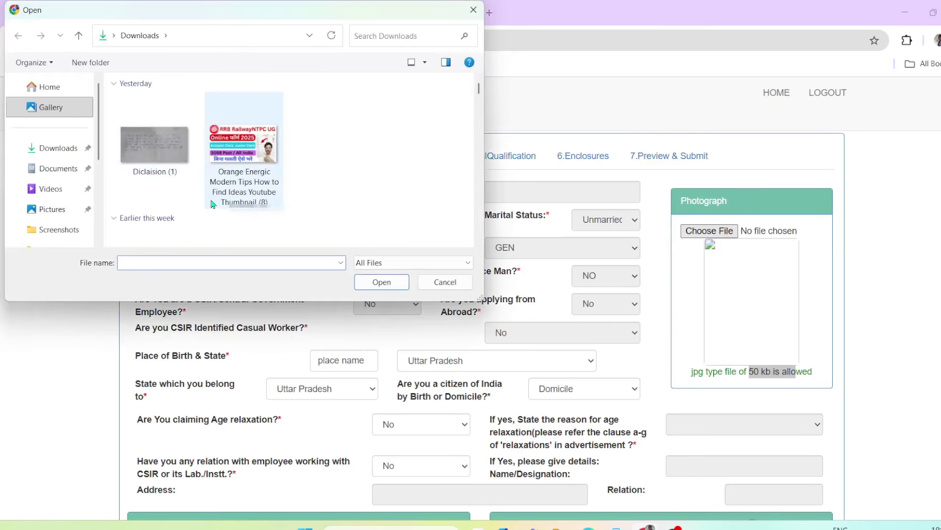
{"action": "scroll", "coordinate": [212, 204], "scroll_direction": "down", "scroll_amount": 5}
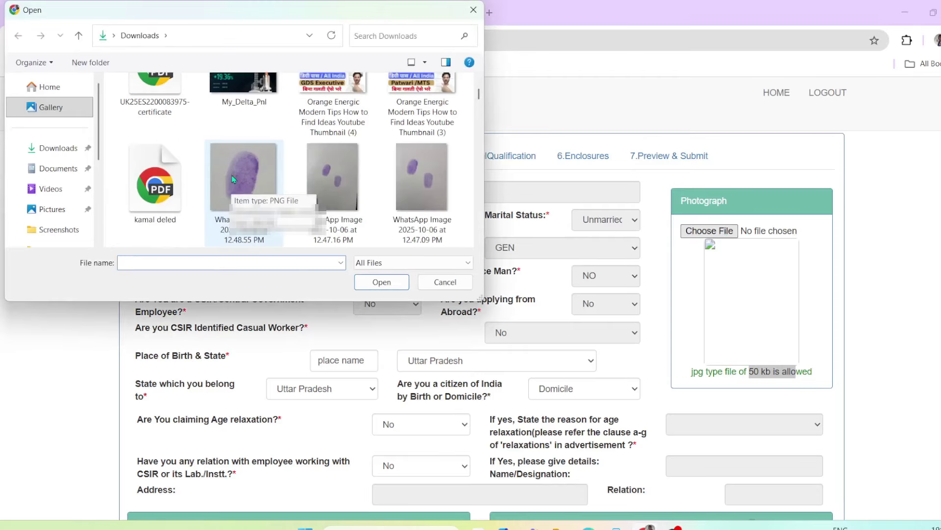
{"action": "scroll", "coordinate": [234, 179], "scroll_direction": "down", "scroll_amount": 5}
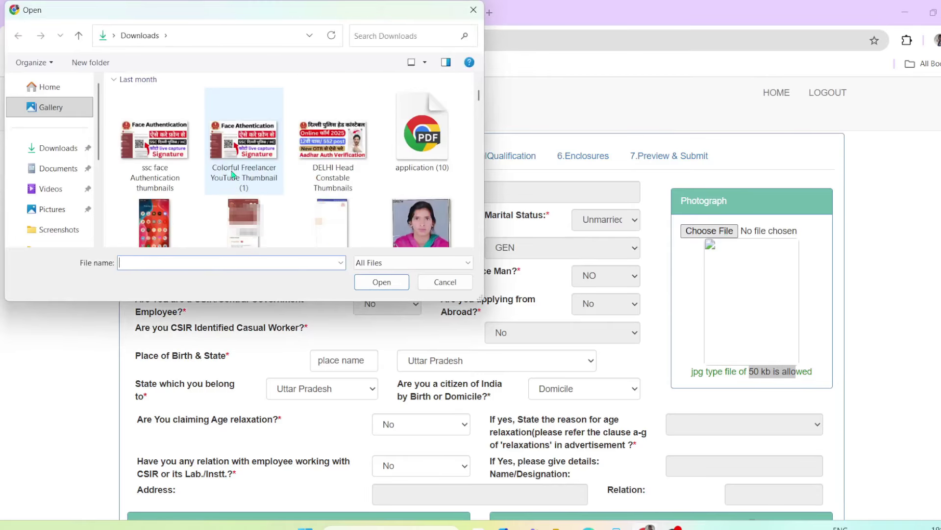
{"action": "scroll", "coordinate": [234, 174], "scroll_direction": "up", "scroll_amount": 2}
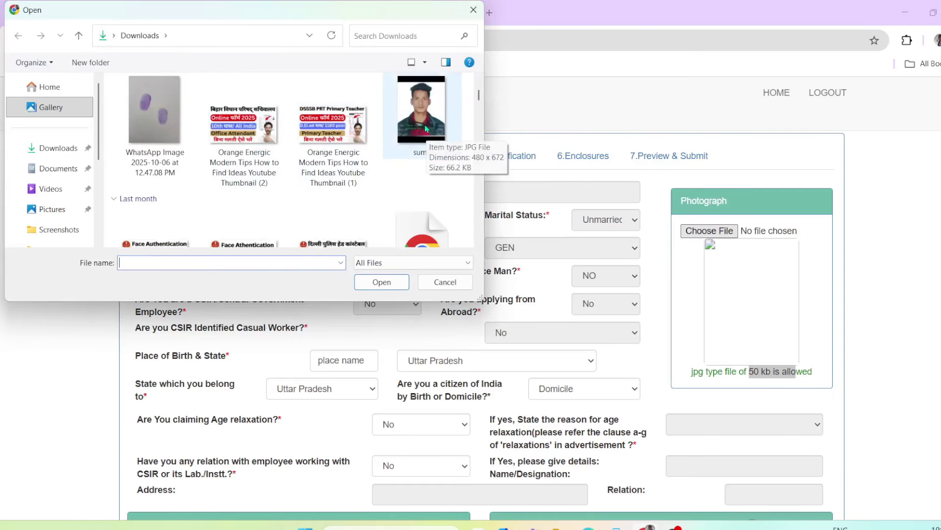
{"action": "scroll", "coordinate": [301, 187], "scroll_direction": "down", "scroll_amount": 6}
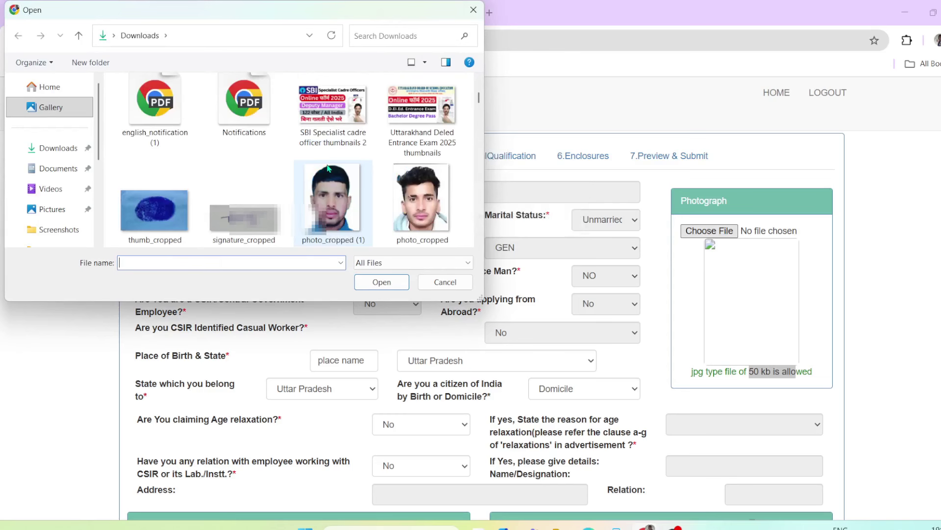
{"action": "type", "text": "*$"}
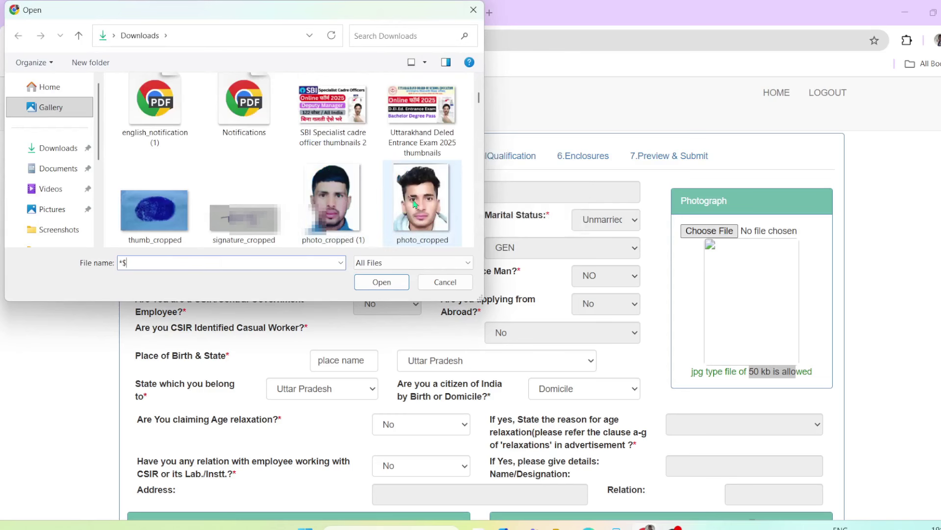
{"action": "left_click", "coordinate": [422, 208]}
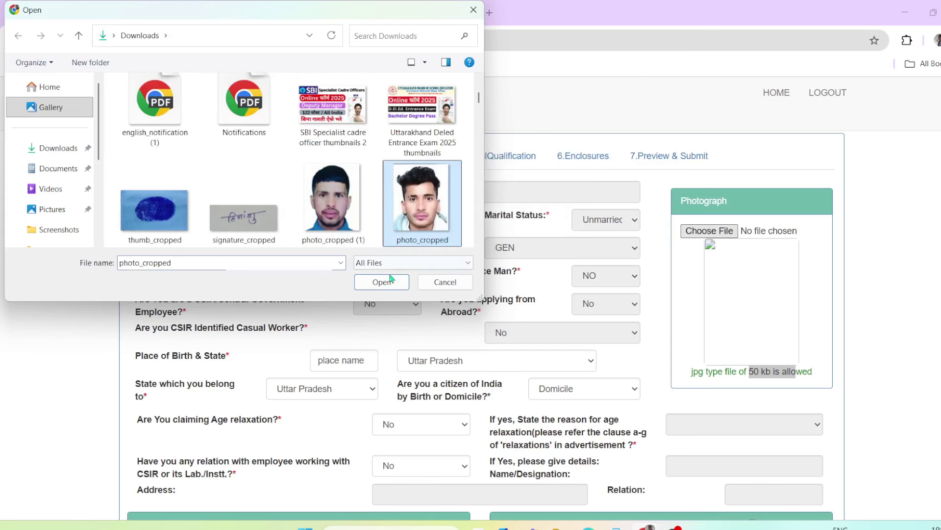
{"action": "left_click", "coordinate": [388, 282]}
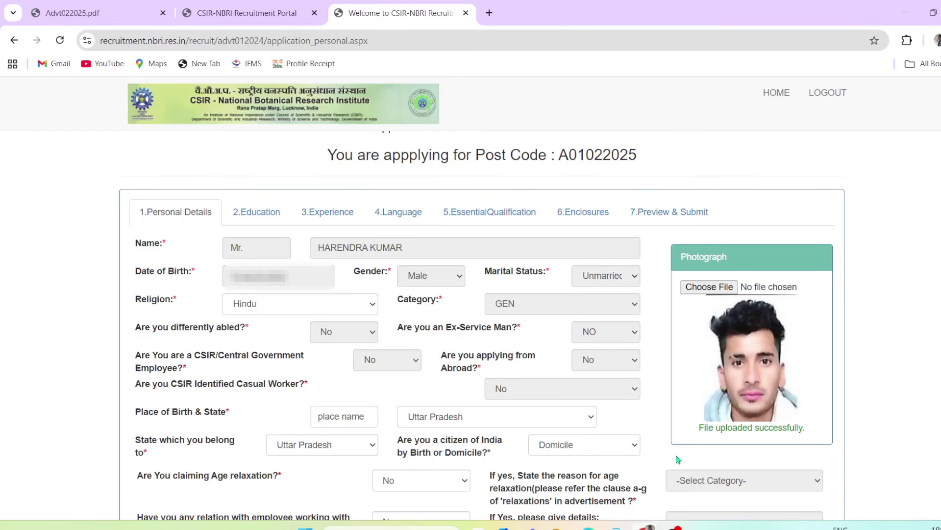
Switch the relation-with-CSIR-employee answer to Yes to reveal the relative's detail fields
{"action": "scroll", "coordinate": [678, 459], "scroll_direction": "down", "scroll_amount": 4}
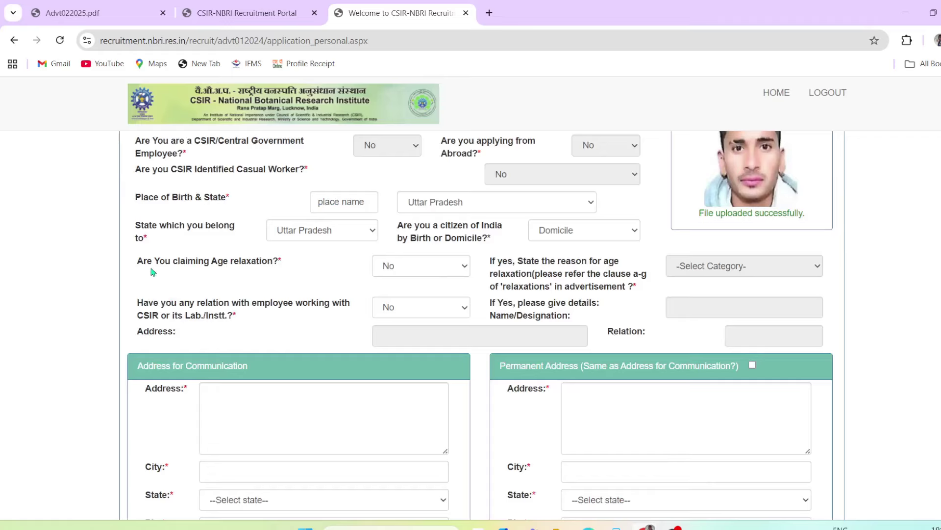
{"action": "left_click_drag", "start_coordinate": [138, 265], "coordinate": [182, 275]}
{"action": "left_click", "coordinate": [334, 287]}
{"action": "left_click_drag", "start_coordinate": [136, 307], "coordinate": [301, 305]}
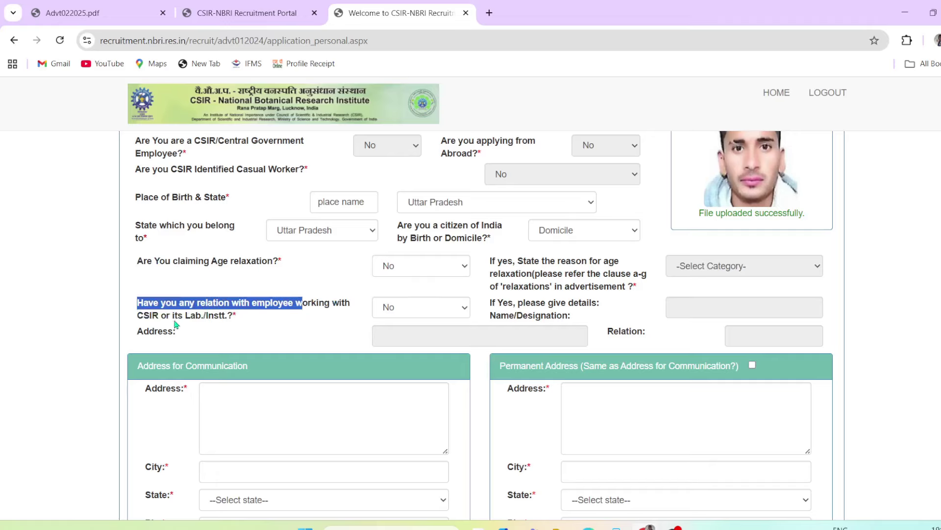
{"action": "left_click_drag", "start_coordinate": [207, 319], "coordinate": [234, 308]}
{"action": "left_click", "coordinate": [292, 320]}
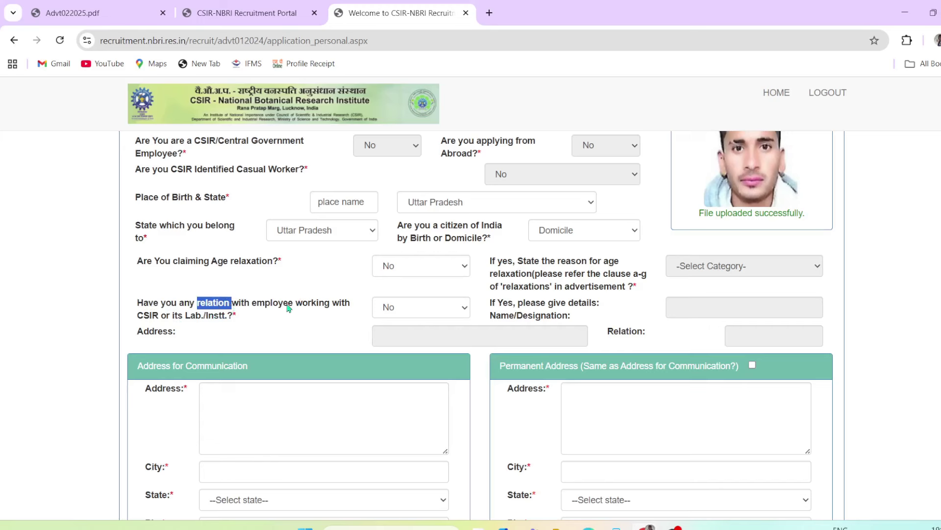
{"action": "left_click_drag", "start_coordinate": [138, 316], "coordinate": [151, 316]}
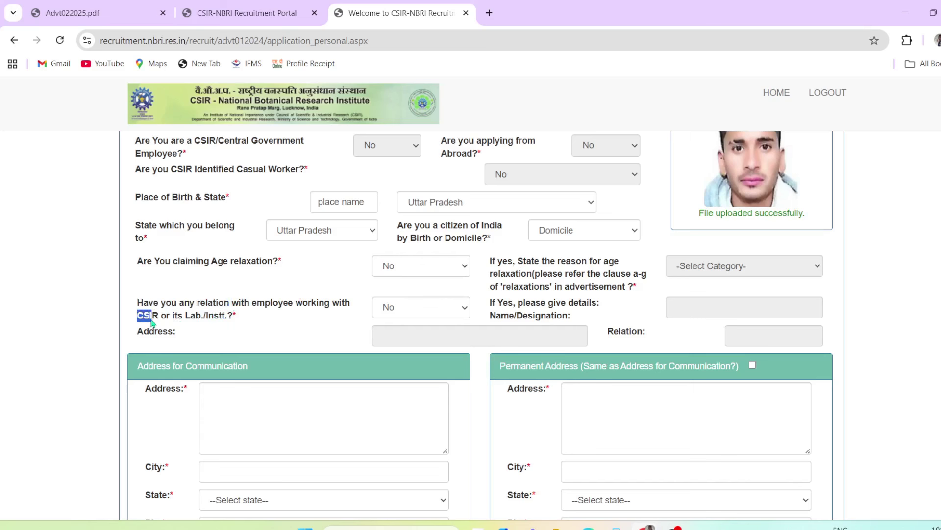
{"action": "left_click", "coordinate": [406, 309]}
{"action": "left_click", "coordinate": [407, 337]}
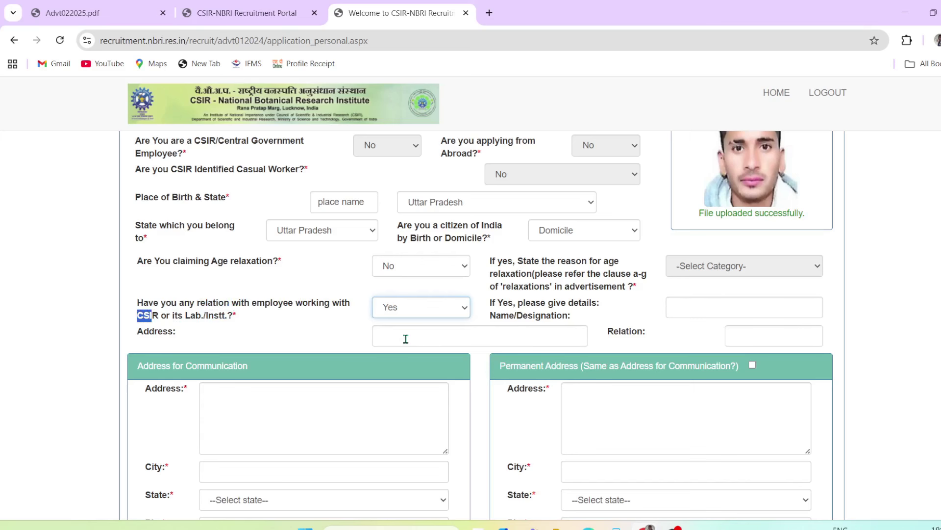
{"action": "left_click", "coordinate": [435, 308]}
{"action": "left_click", "coordinate": [395, 325]}
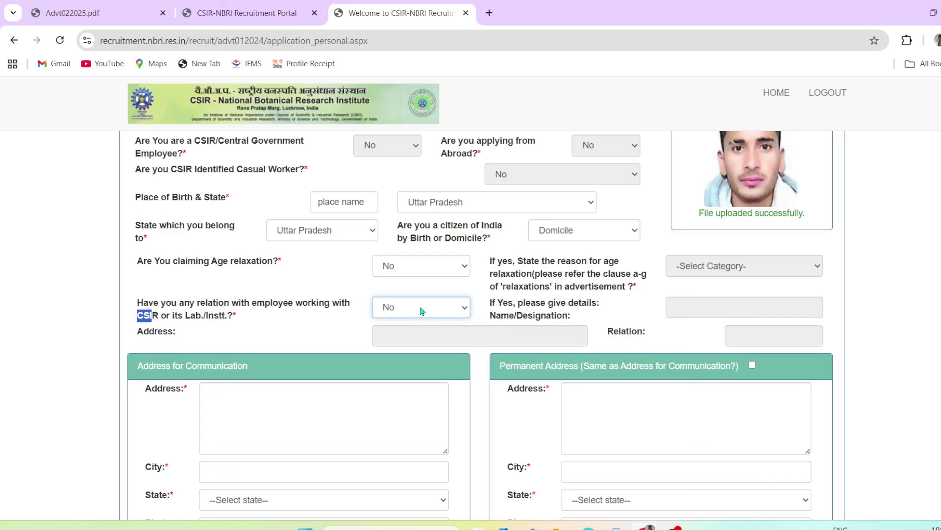
{"action": "left_click", "coordinate": [420, 307]}
{"action": "left_click", "coordinate": [414, 342]}
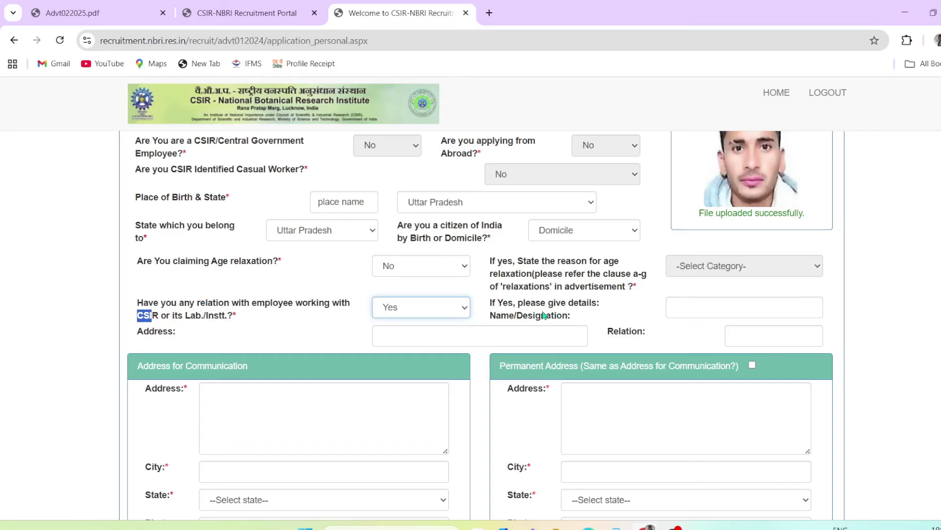
Check the relative's name, address and relation fields, then answer No
{"action": "left_click_drag", "start_coordinate": [535, 308], "coordinate": [569, 317]}
{"action": "left_click", "coordinate": [683, 307]}
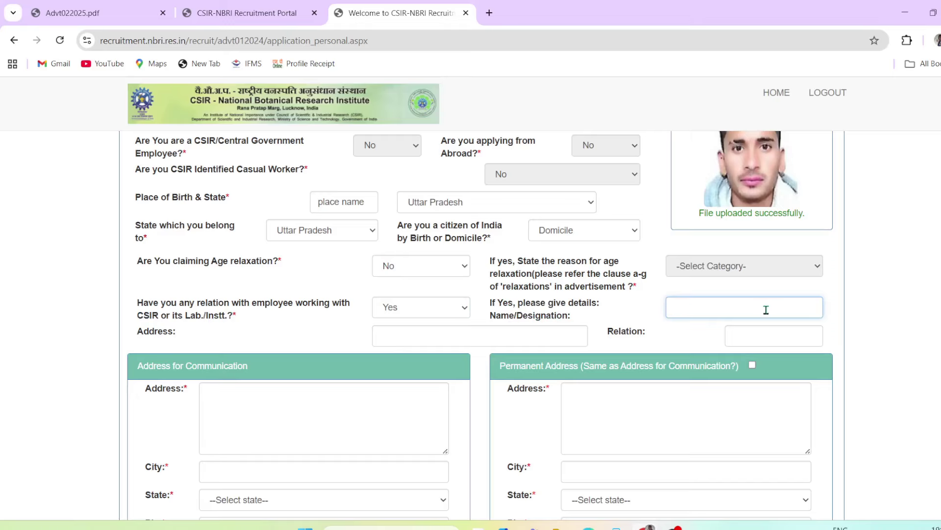
{"action": "left_click_drag", "start_coordinate": [139, 333], "coordinate": [221, 332]}
{"action": "left_click", "coordinate": [448, 335]}
{"action": "double_click", "coordinate": [614, 333]}
{"action": "left_click", "coordinate": [748, 335]}
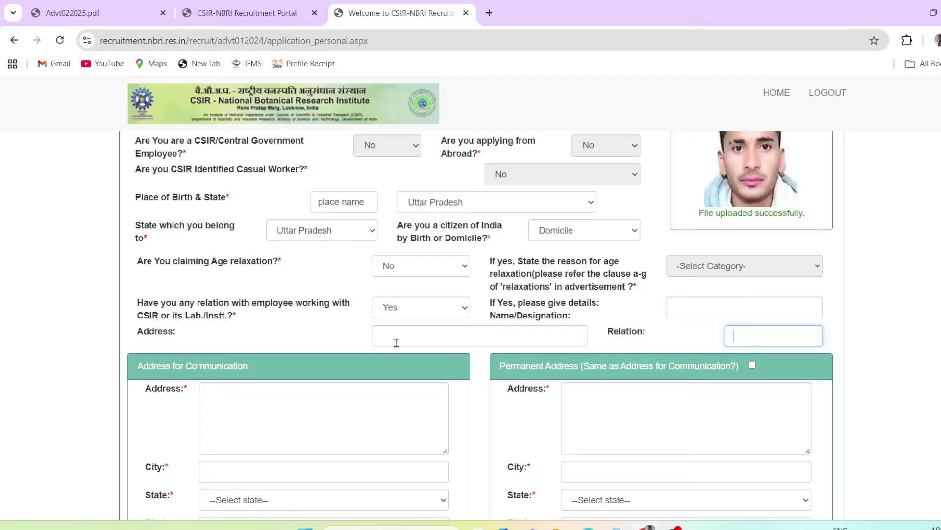
{"action": "left_click", "coordinate": [444, 308]}
{"action": "left_click", "coordinate": [425, 323]}
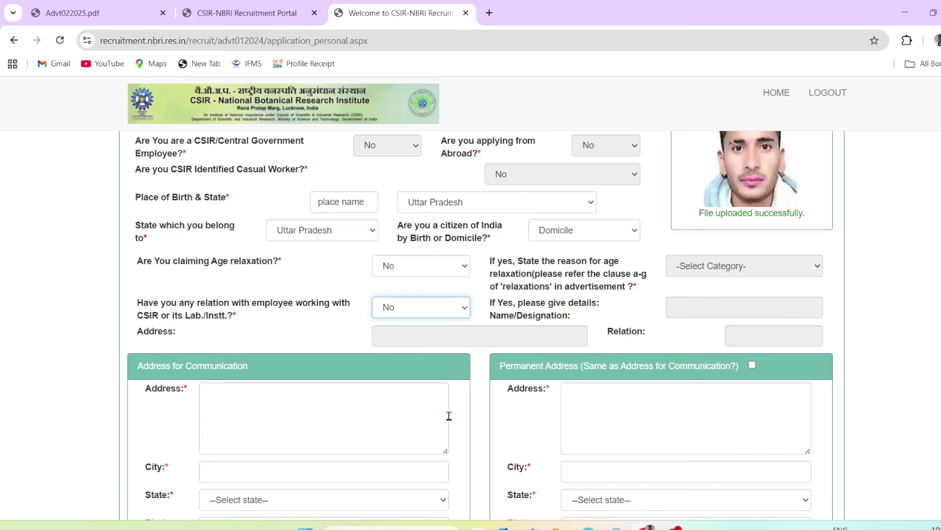
Enter communication address ADD, city CITY, state Uttar Pradesh and the pin code
{"action": "scroll", "coordinate": [449, 416], "scroll_direction": "down", "scroll_amount": 1}
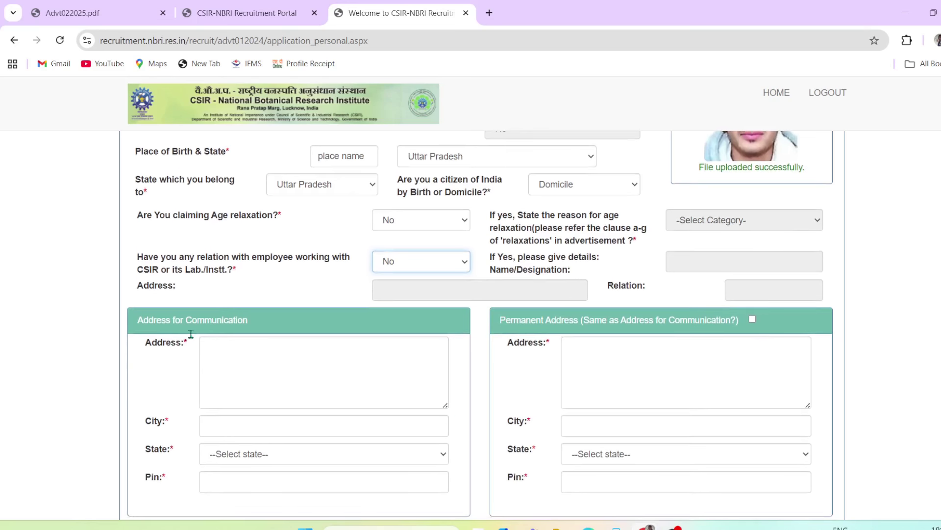
{"action": "double_click", "coordinate": [154, 341]}
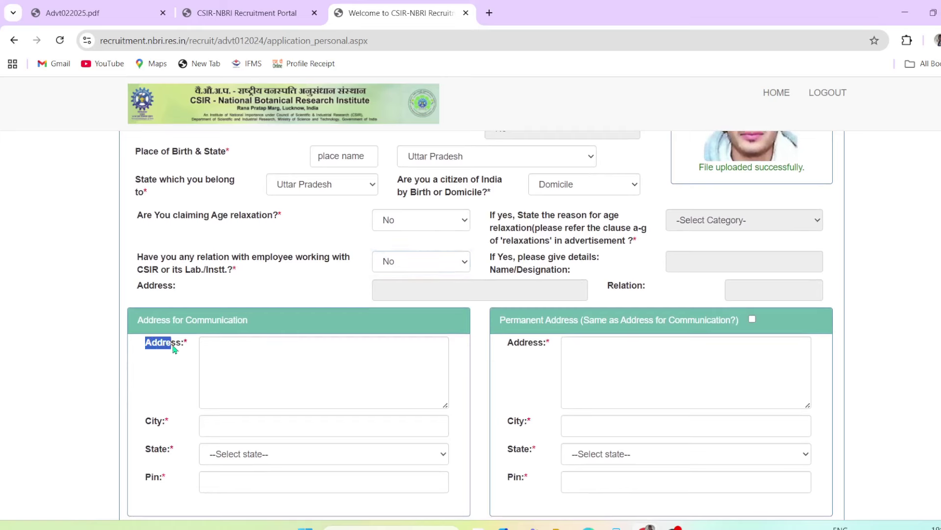
{"action": "left_click", "coordinate": [233, 343]}
{"action": "type", "text": "ADD"}
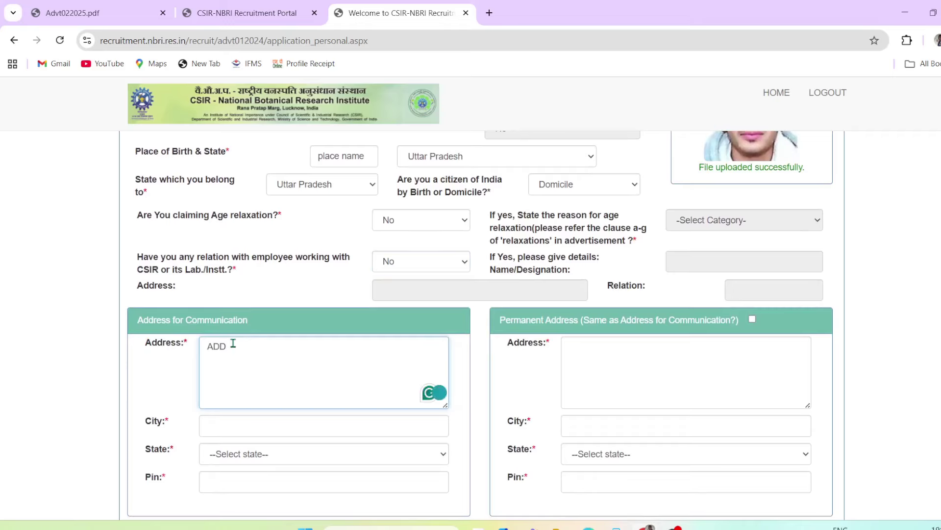
{"action": "left_click", "coordinate": [215, 426]}
{"action": "type", "text": "CITY"}
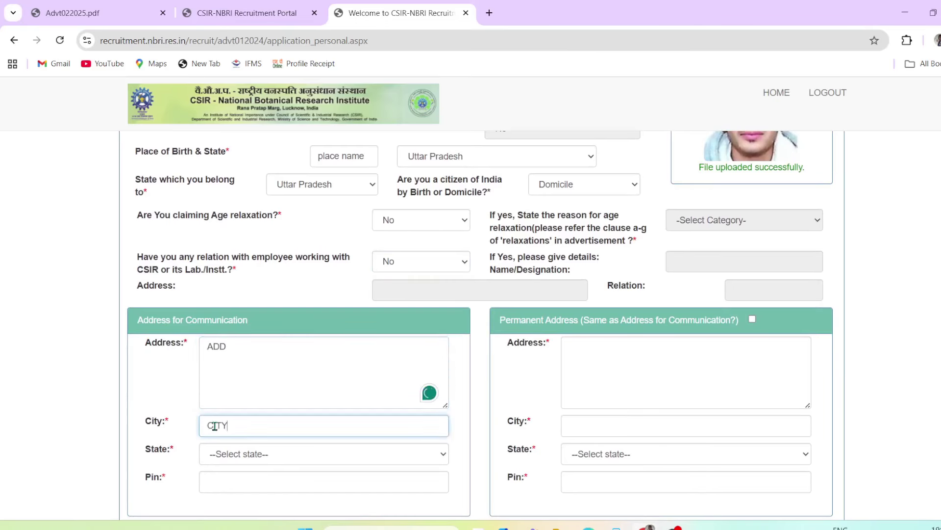
{"action": "left_click", "coordinate": [248, 454]}
{"action": "scroll", "coordinate": [245, 373], "scroll_direction": "down", "scroll_amount": 6}
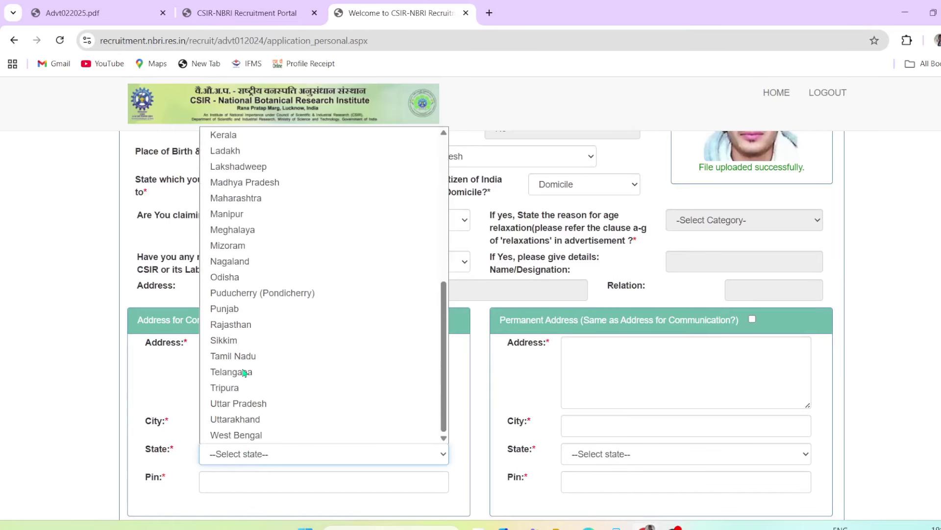
{"action": "left_click", "coordinate": [250, 405]}
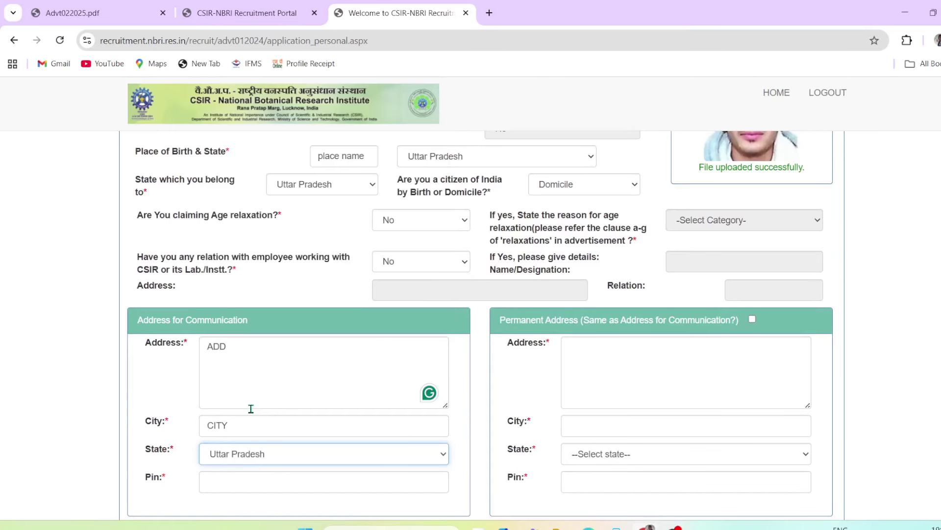
{"action": "left_click", "coordinate": [241, 481]}
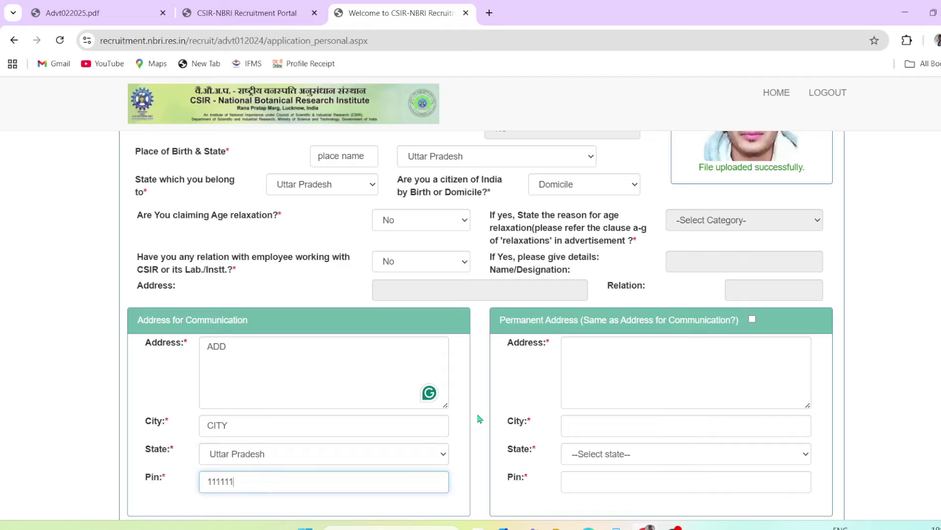
Fill the permanent address as ADD, CITY, Uttar Pradesh, 111111 and mark it same as communication
{"action": "left_click", "coordinate": [752, 319]}
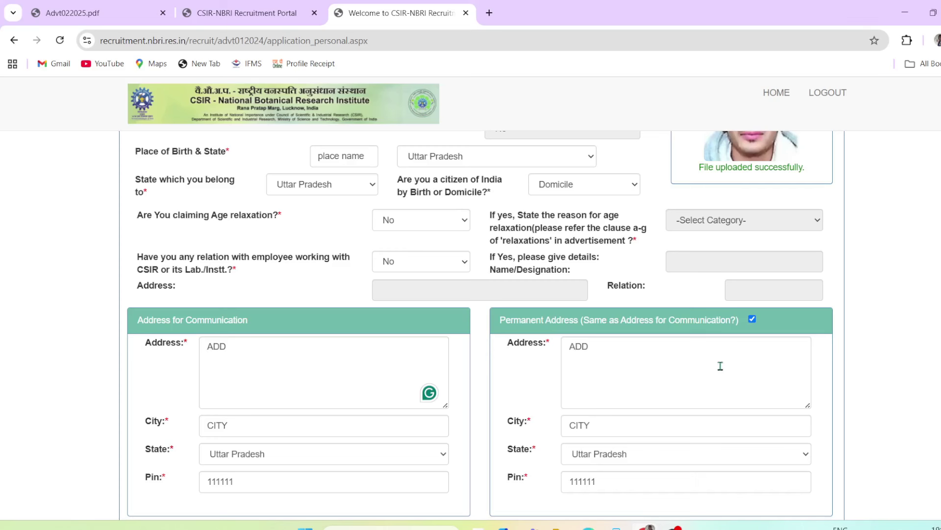
{"action": "left_click", "coordinate": [753, 322]}
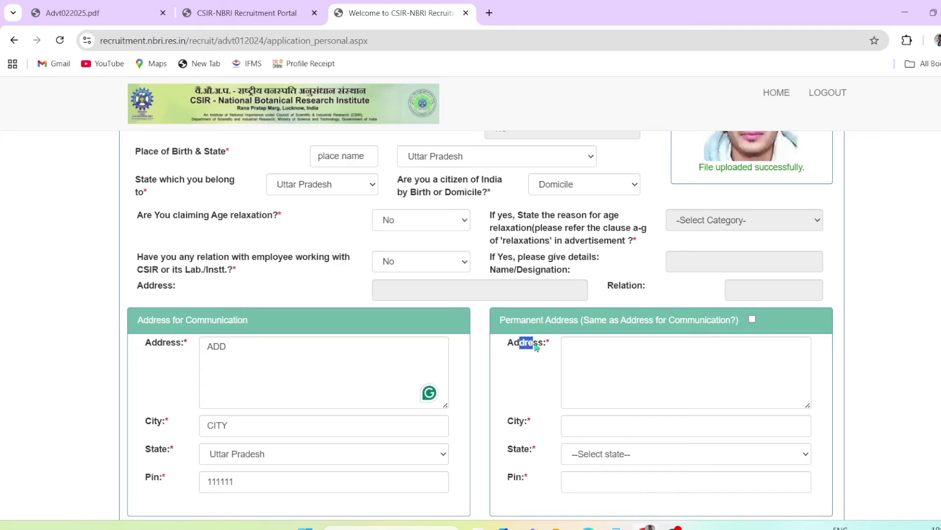
{"action": "left_click", "coordinate": [585, 349]}
{"action": "type", "text": "ADD"}
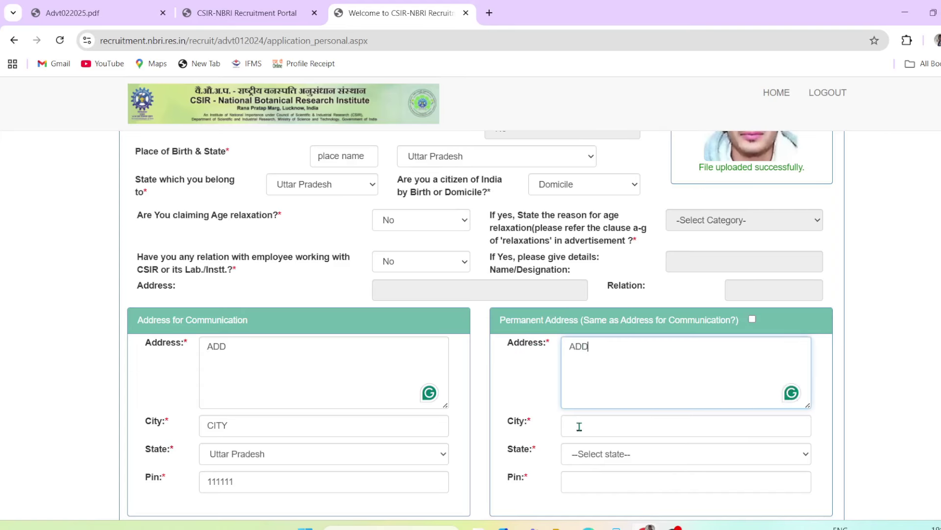
{"action": "left_click", "coordinate": [579, 427]}
{"action": "type", "text": "CITY"}
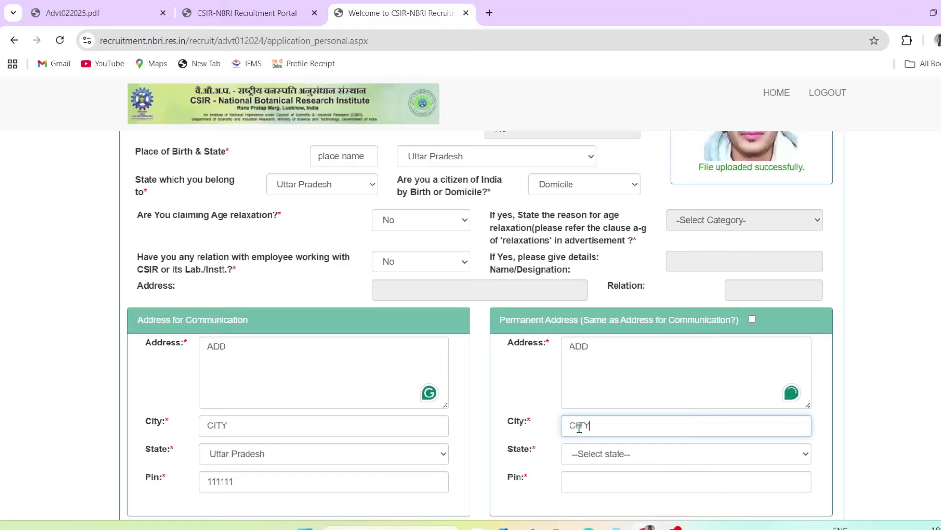
{"action": "left_click", "coordinate": [593, 456]}
{"action": "scroll", "coordinate": [603, 343], "scroll_direction": "down", "scroll_amount": 5}
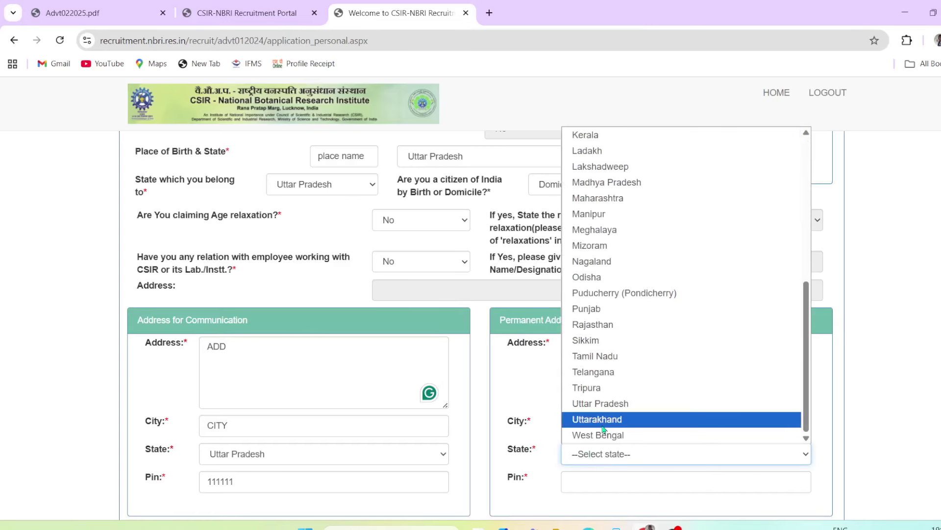
{"action": "left_click", "coordinate": [601, 403]}
{"action": "left_click", "coordinate": [590, 482]}
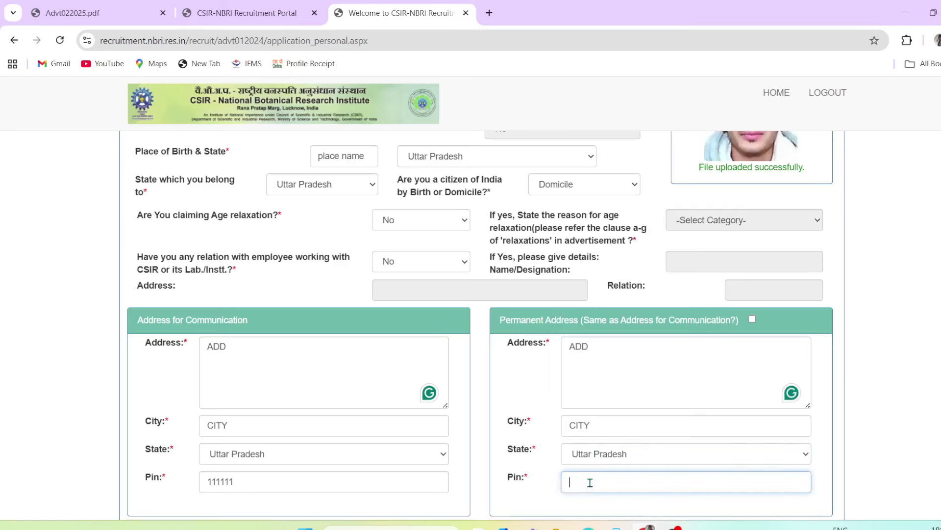
{"action": "type", "text": "111111"}
{"action": "left_click", "coordinate": [753, 320]}
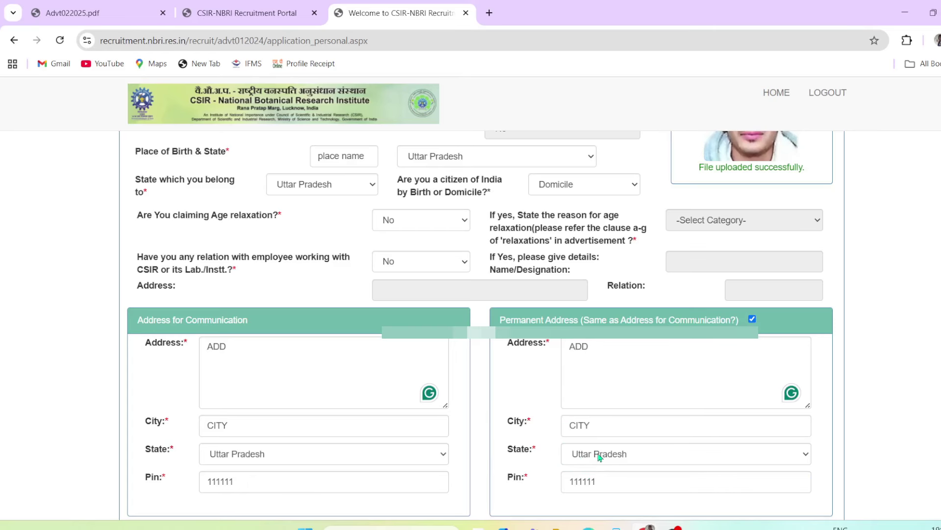
Enter FATHER as father's name and EMPLOYEE as occupation, then save the personal details
{"action": "scroll", "coordinate": [583, 401], "scroll_direction": "down", "scroll_amount": 4}
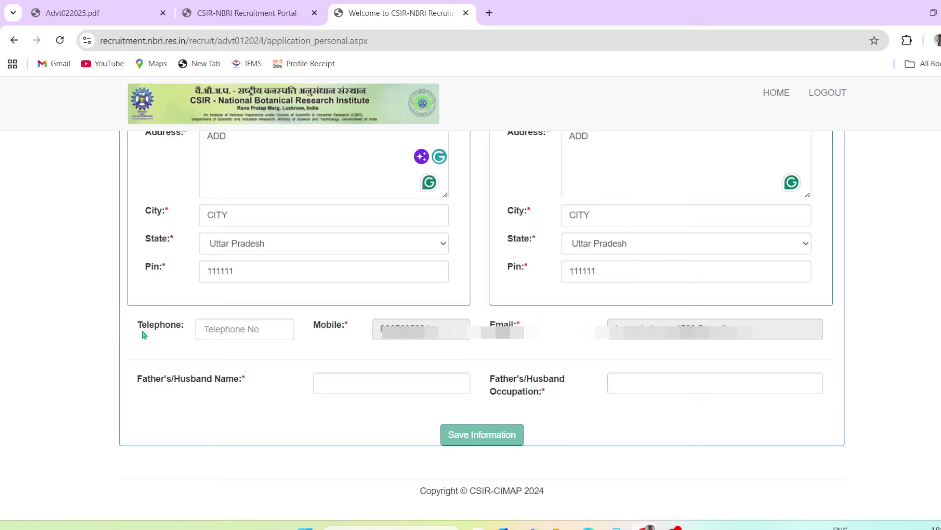
{"action": "left_click_drag", "start_coordinate": [138, 325], "coordinate": [164, 325]}
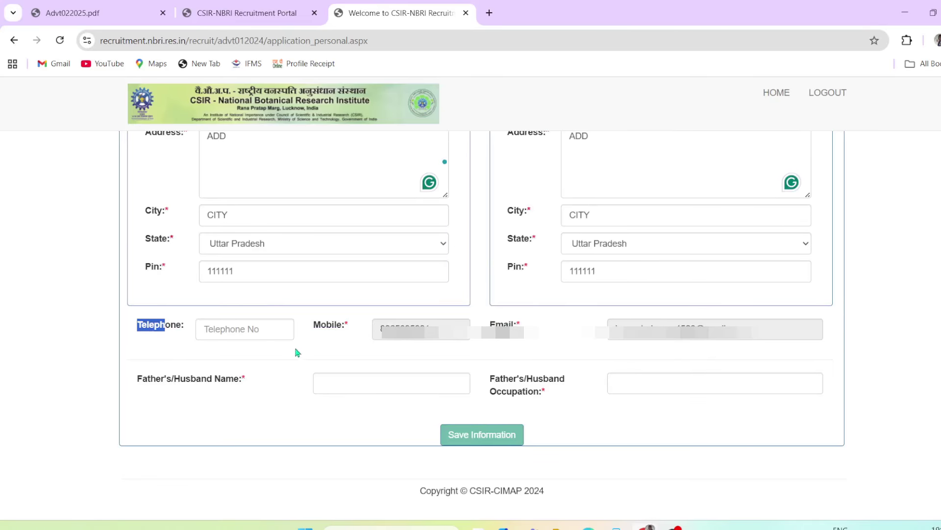
{"action": "left_click_drag", "start_coordinate": [321, 325], "coordinate": [362, 336]}
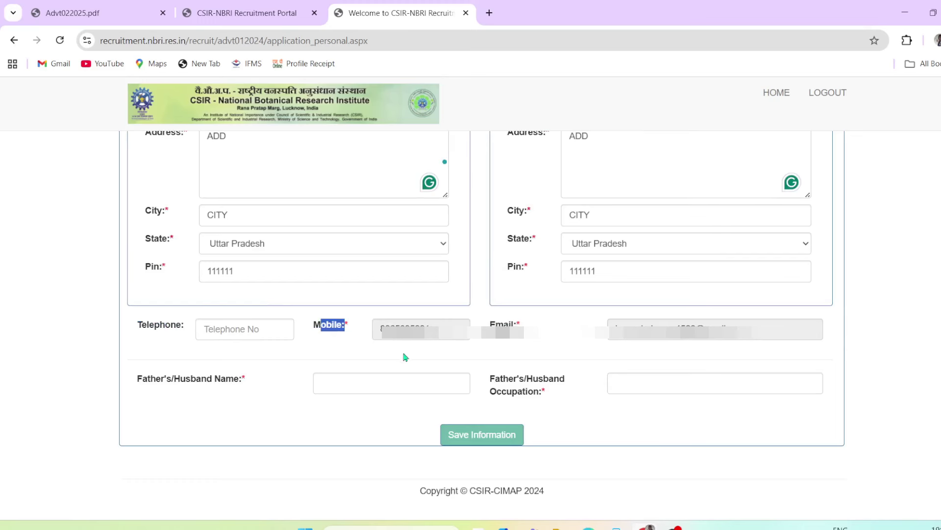
{"action": "left_click_drag", "start_coordinate": [504, 324], "coordinate": [561, 344]}
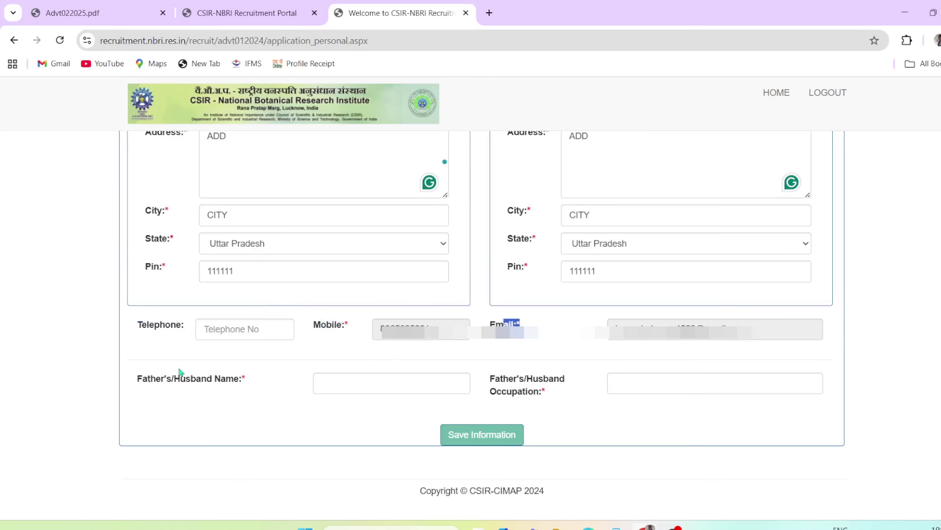
{"action": "left_click", "coordinate": [154, 384]}
{"action": "left_click", "coordinate": [405, 389]}
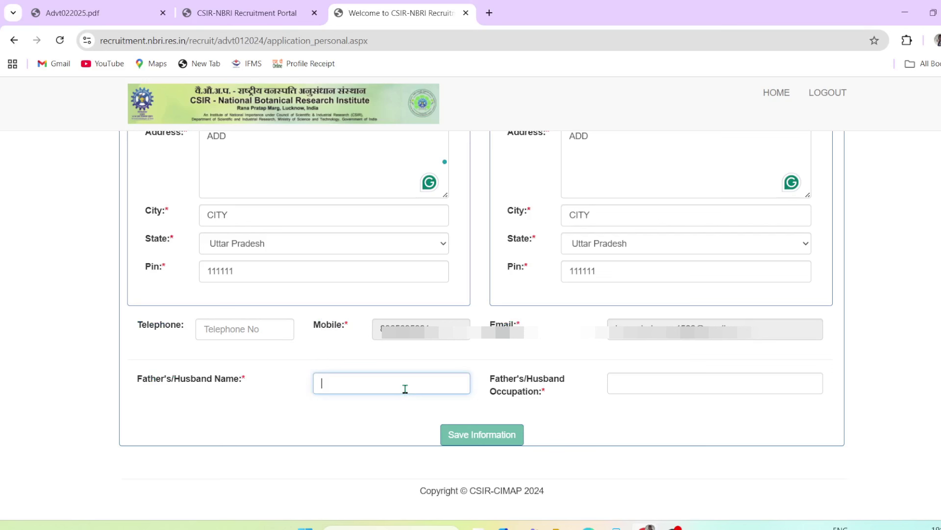
{"action": "type", "text": "FATHER"}
{"action": "left_click_drag", "start_coordinate": [492, 374], "coordinate": [618, 389]}
{"action": "left_click", "coordinate": [618, 389]}
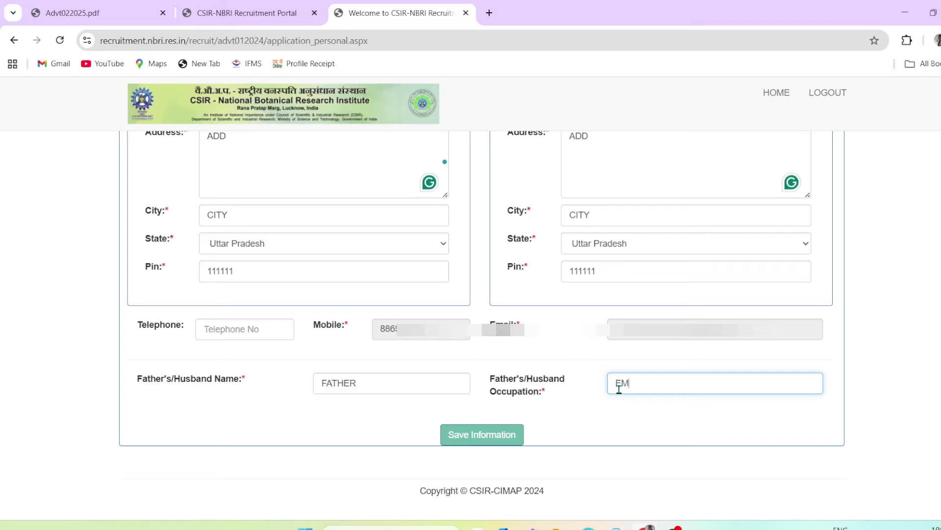
{"action": "type", "text": "PLOYEE*"}
{"action": "left_click", "coordinate": [487, 438]}
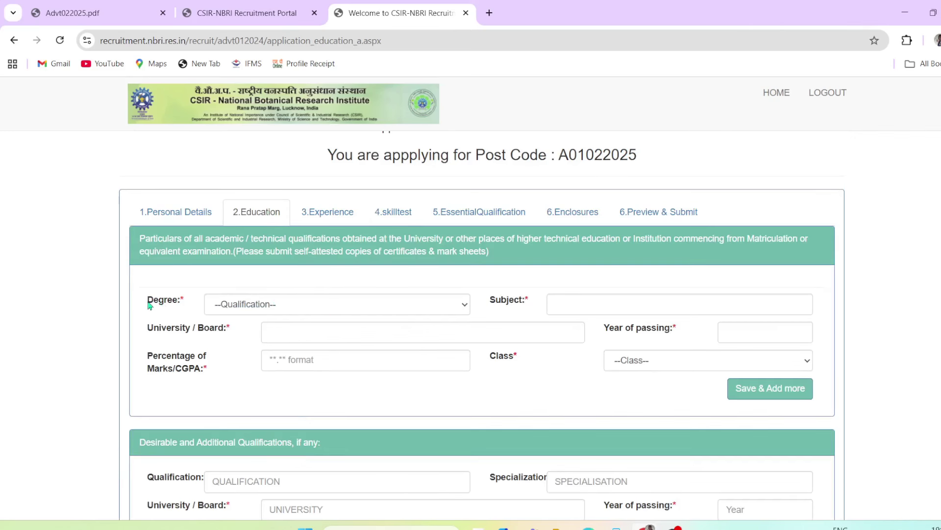
Choose degree 10th-STD with subjects Hindi, English, Math and Science
{"action": "left_click_drag", "start_coordinate": [146, 305], "coordinate": [158, 306]}
{"action": "left_click", "coordinate": [274, 306]}
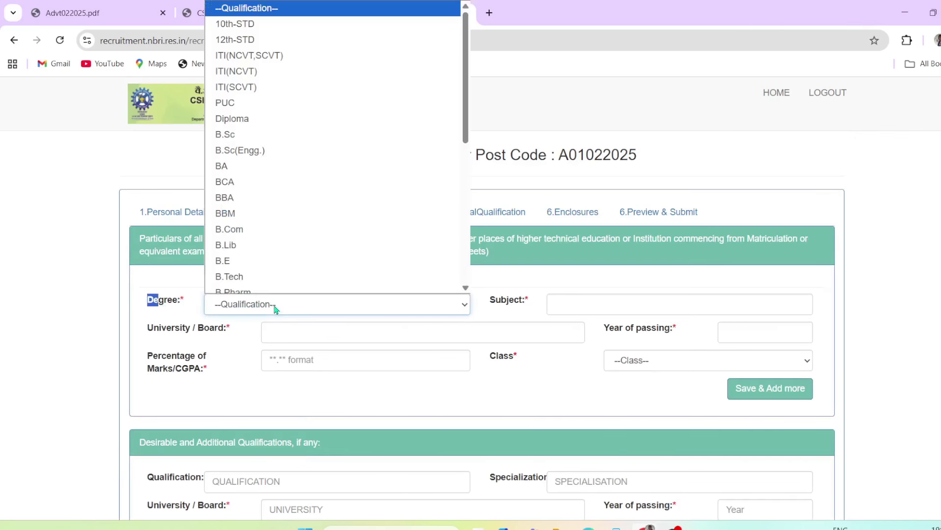
{"action": "left_click", "coordinate": [245, 28]}
{"action": "left_click", "coordinate": [500, 300]}
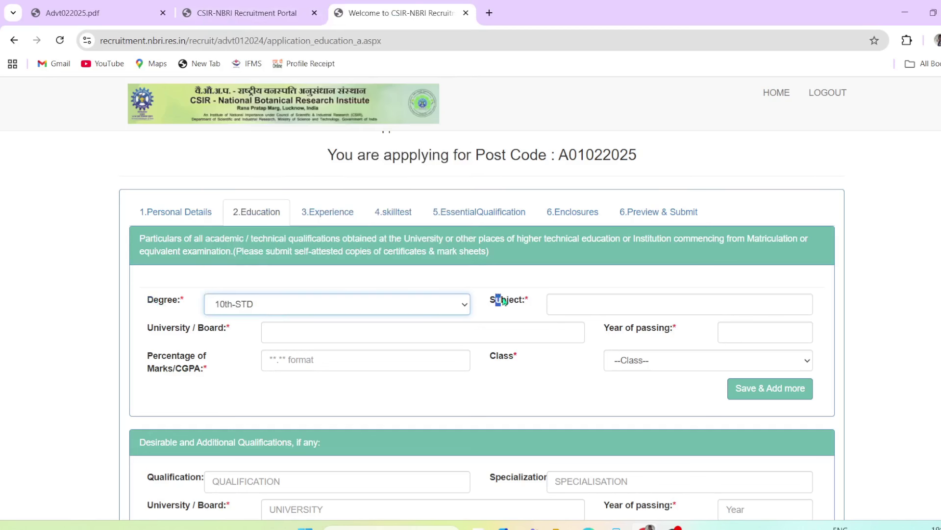
{"action": "left_click", "coordinate": [574, 303]}
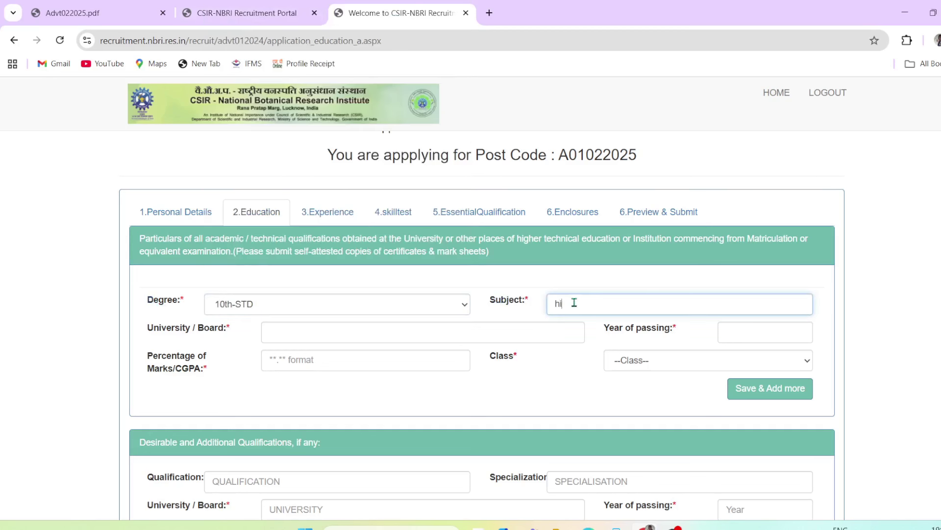
{"action": "type", "text": "hindi english math sci"}
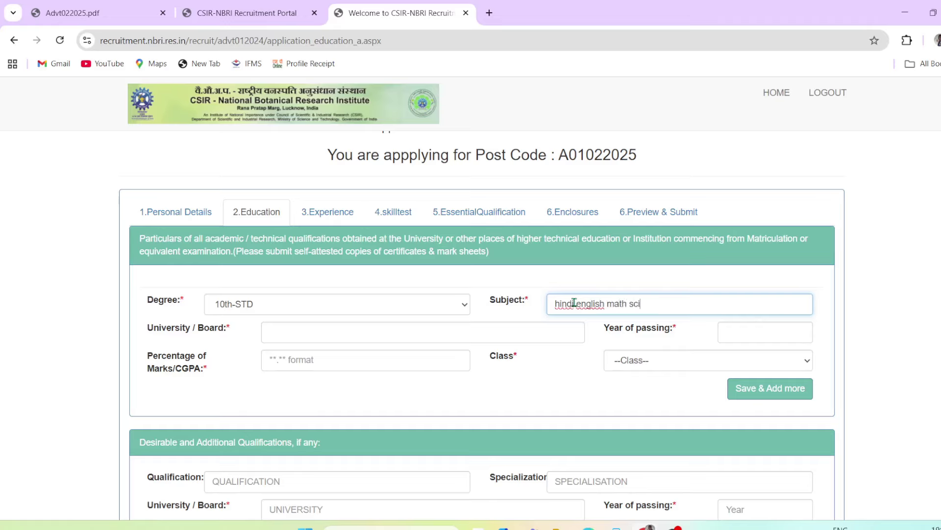
{"action": "type", "text": "ence"}
{"action": "left_click_drag", "start_coordinate": [595, 304], "coordinate": [649, 302]}
{"action": "left_click", "coordinate": [631, 291]}
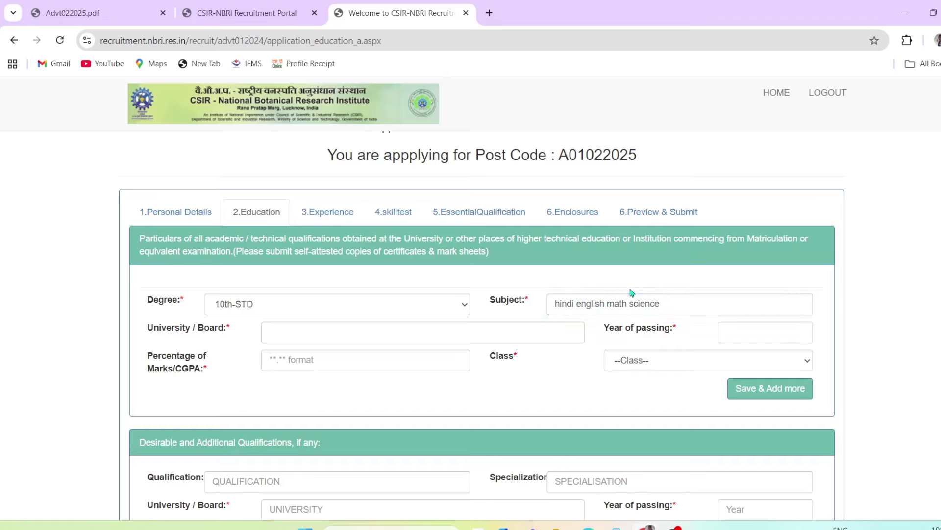
Enter BOARD as the university/board and 2015 as the year of passing
{"action": "left_click_drag", "start_coordinate": [172, 330], "coordinate": [309, 333]}
{"action": "left_click", "coordinate": [315, 335]}
{"action": "type", "text": "BOARD"}
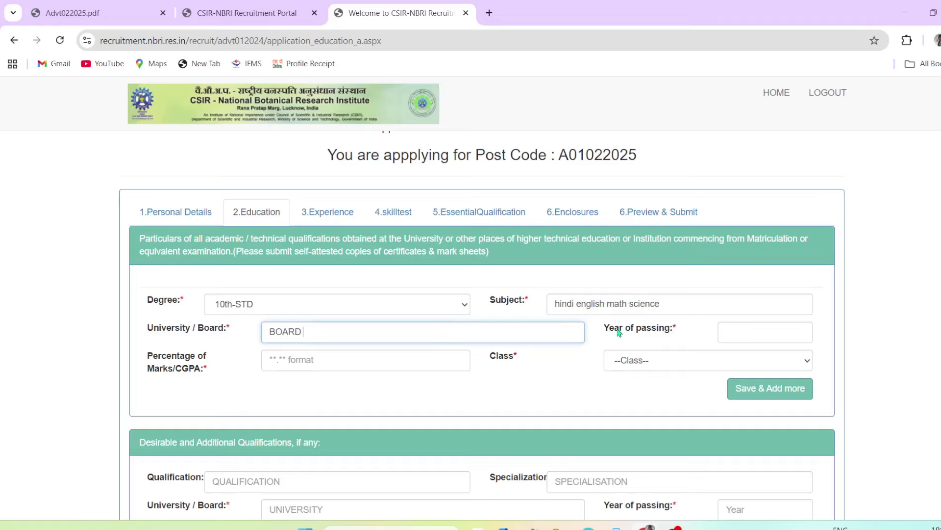
{"action": "left_click_drag", "start_coordinate": [617, 329], "coordinate": [661, 333]}
{"action": "left_click", "coordinate": [751, 333]}
{"action": "type", "text": "2"}
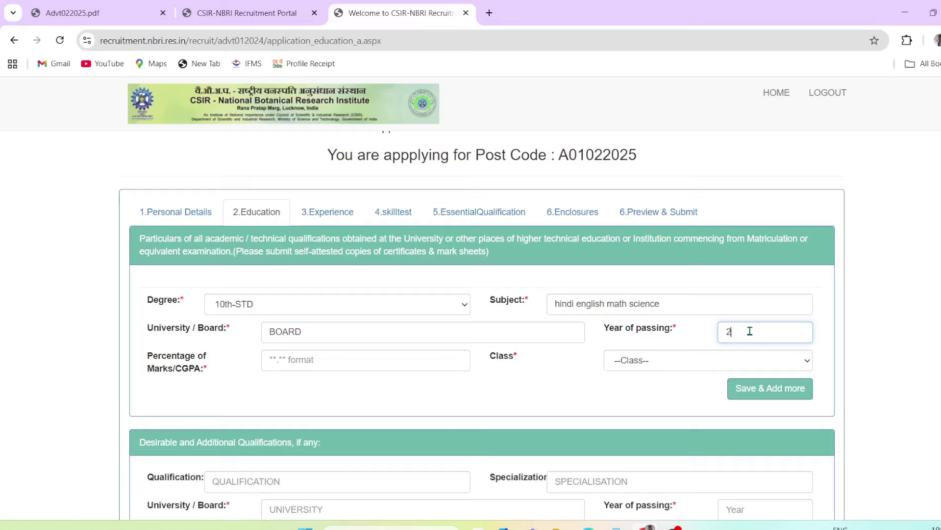
{"action": "type", "text": "015"}
Enter 67.60 percent, choose First class, and save the record with Save & Add more
{"action": "left_click_drag", "start_coordinate": [153, 357], "coordinate": [190, 369]}
{"action": "left_click", "coordinate": [334, 360]}
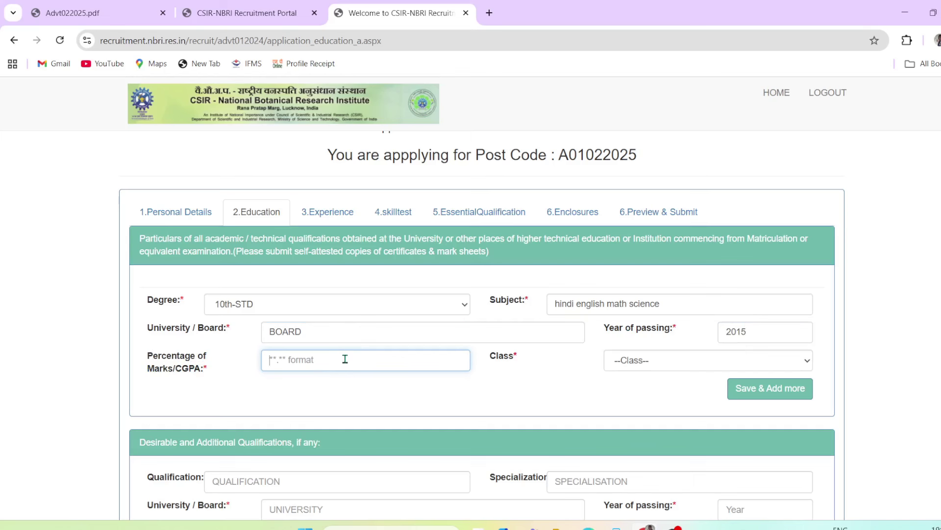
{"action": "type", "text": "67.60"}
{"action": "left_click", "coordinate": [342, 384]}
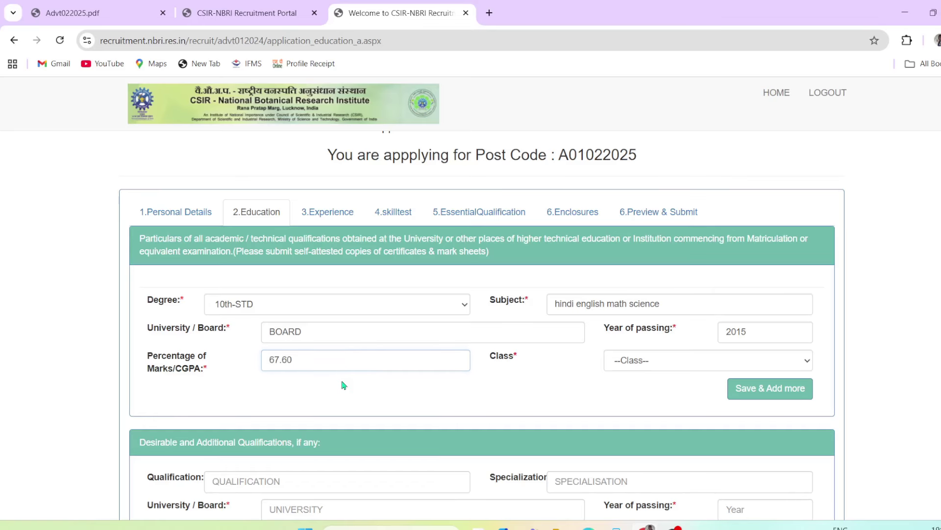
{"action": "left_click_drag", "start_coordinate": [505, 357], "coordinate": [514, 358]}
{"action": "left_click", "coordinate": [617, 365]}
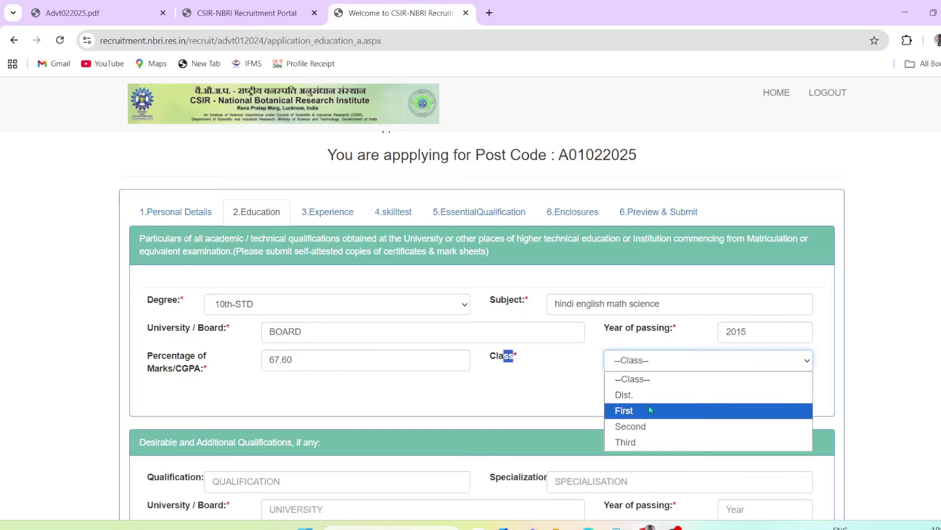
{"action": "left_click", "coordinate": [664, 413]}
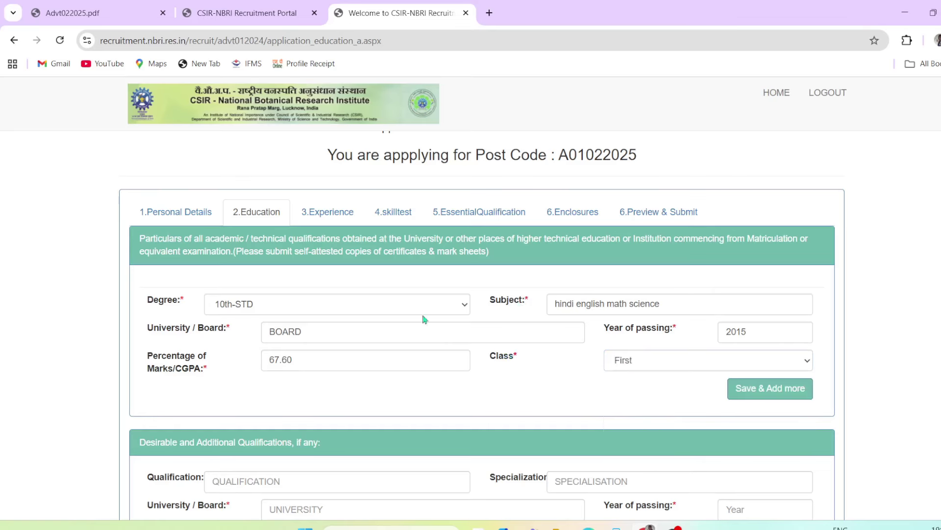
{"action": "left_click", "coordinate": [783, 393]}
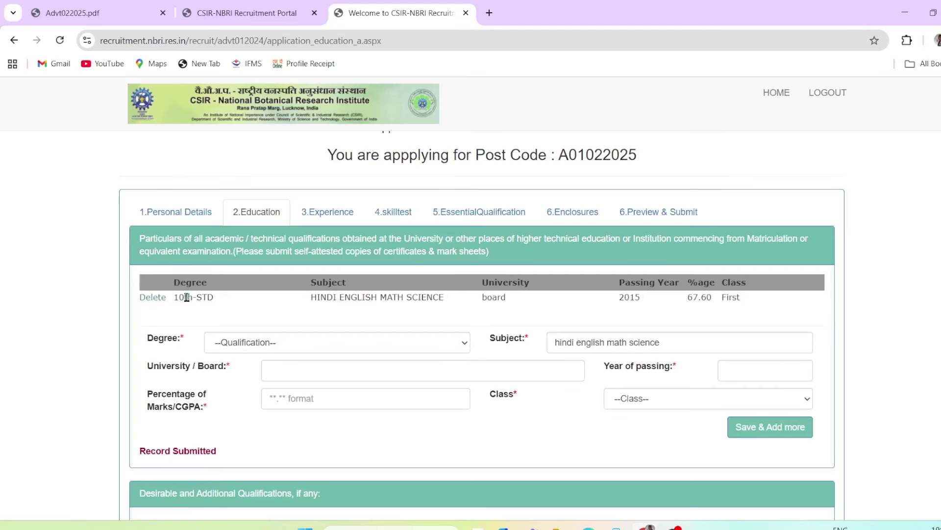
{"action": "left_click_drag", "start_coordinate": [186, 296], "coordinate": [567, 316]}
Choose 12th-STD as the degree and enter 2017 as the year of passing
{"action": "left_click", "coordinate": [563, 318]}
{"action": "left_click", "coordinate": [273, 342]}
{"action": "left_click", "coordinate": [228, 55]}
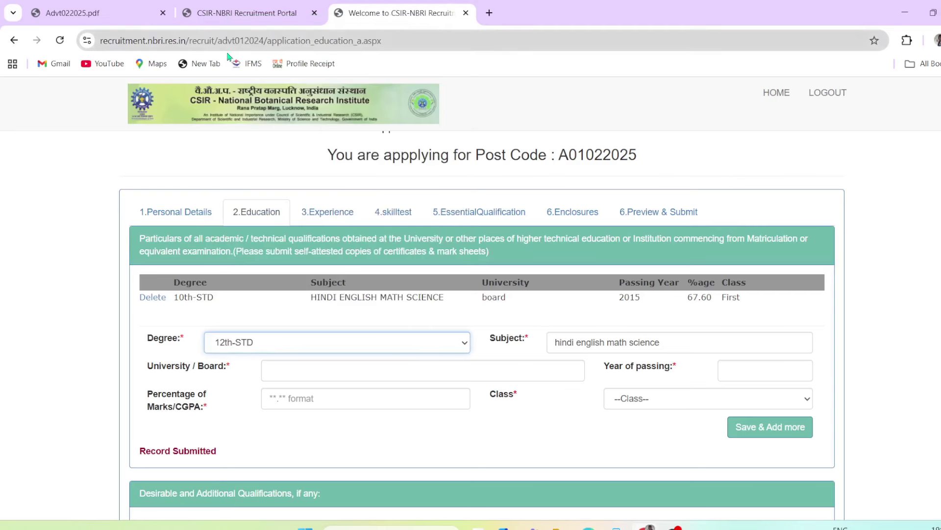
{"action": "left_click", "coordinate": [579, 340]}
{"action": "left_click_drag", "start_coordinate": [162, 369], "coordinate": [222, 368]}
{"action": "left_click", "coordinate": [363, 369]}
{"action": "left_click_drag", "start_coordinate": [623, 375], "coordinate": [732, 374]}
{"action": "left_click", "coordinate": [727, 374]}
{"action": "type", "text": "2017"}
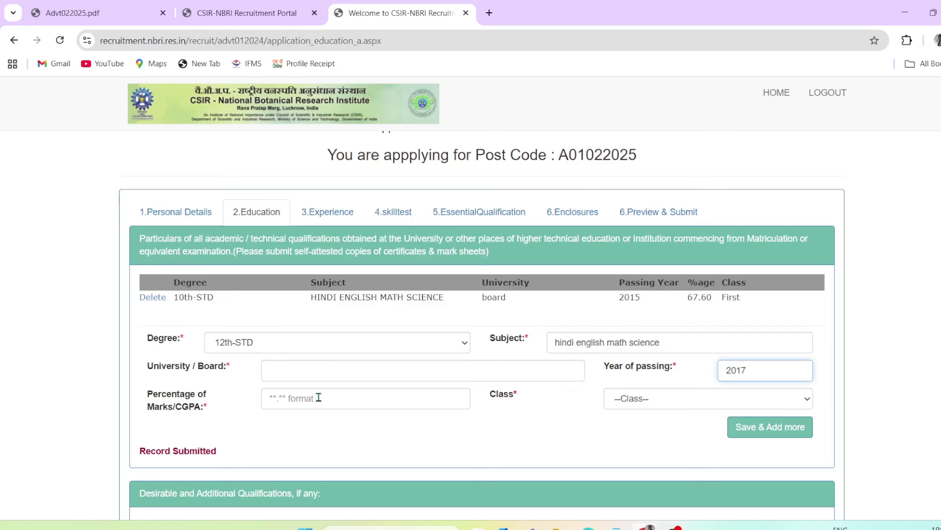
Enter 70.50 percent, First class and the board, save, then delete the duplicate row
{"action": "left_click", "coordinate": [316, 378]}
{"action": "left_click", "coordinate": [315, 398]}
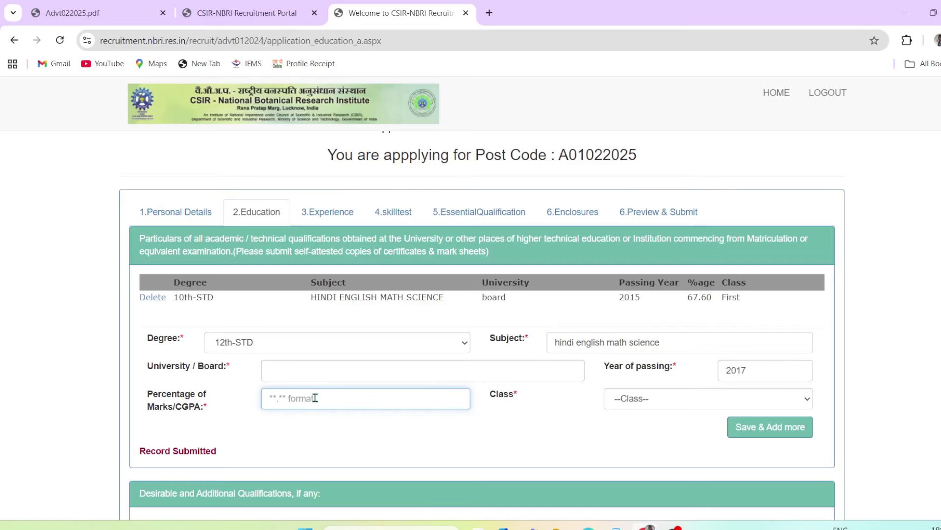
{"action": "type", "text": "70.50"}
{"action": "left_click", "coordinate": [651, 401]}
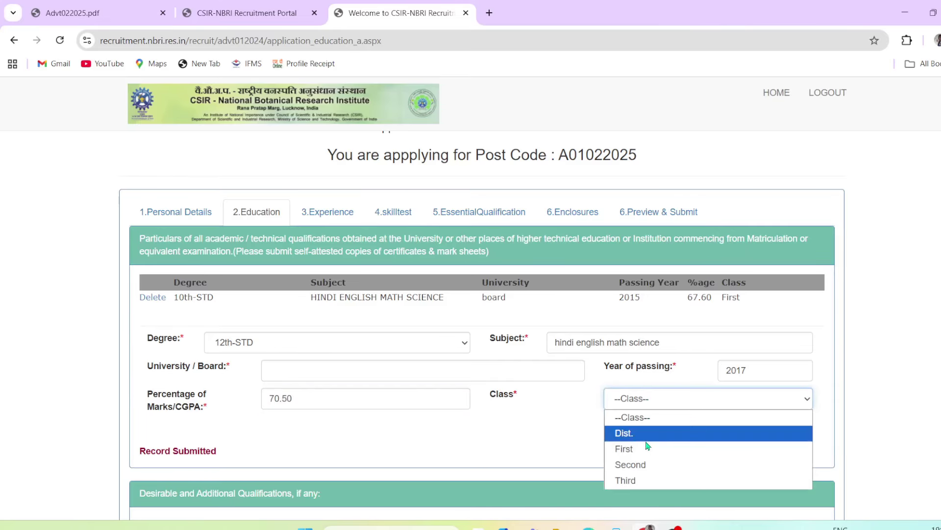
{"action": "left_click", "coordinate": [648, 450]}
{"action": "left_click", "coordinate": [349, 377]}
{"action": "type", "text": "BOARD"}
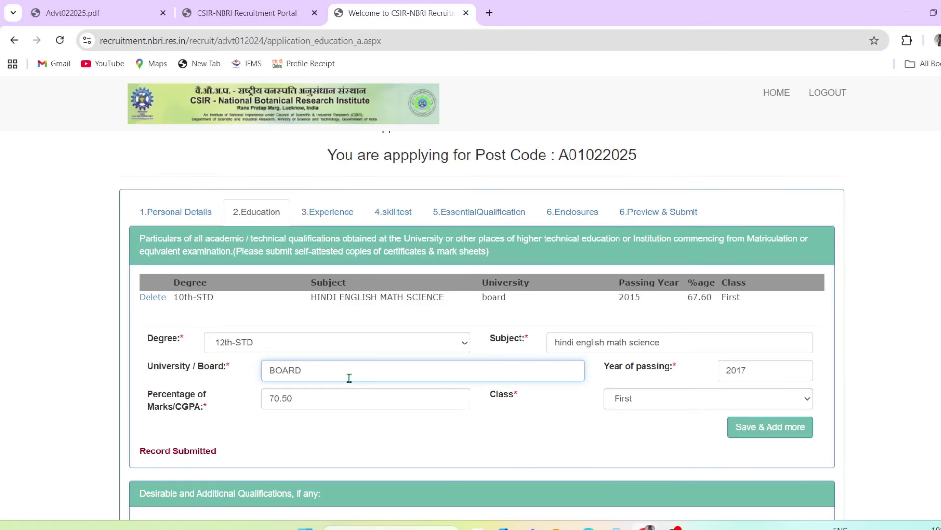
{"action": "left_click", "coordinate": [374, 438]}
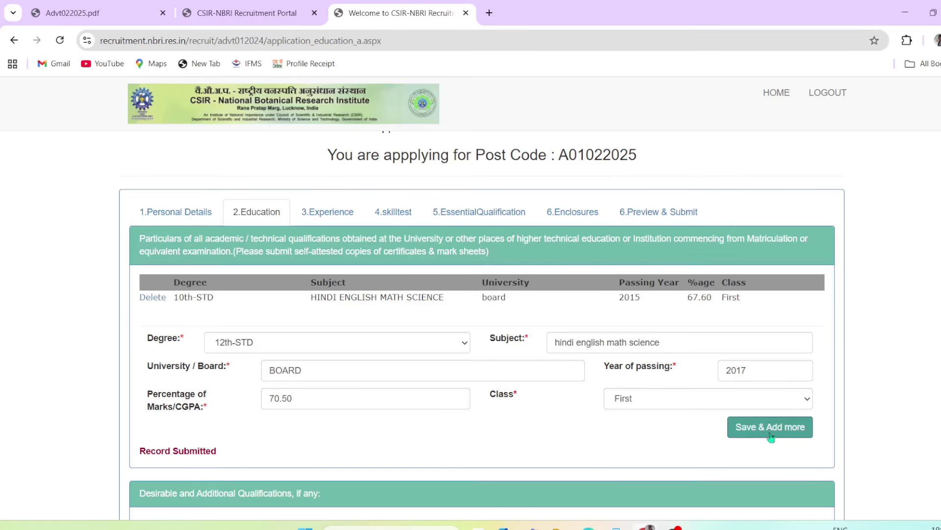
{"action": "left_click", "coordinate": [787, 428]}
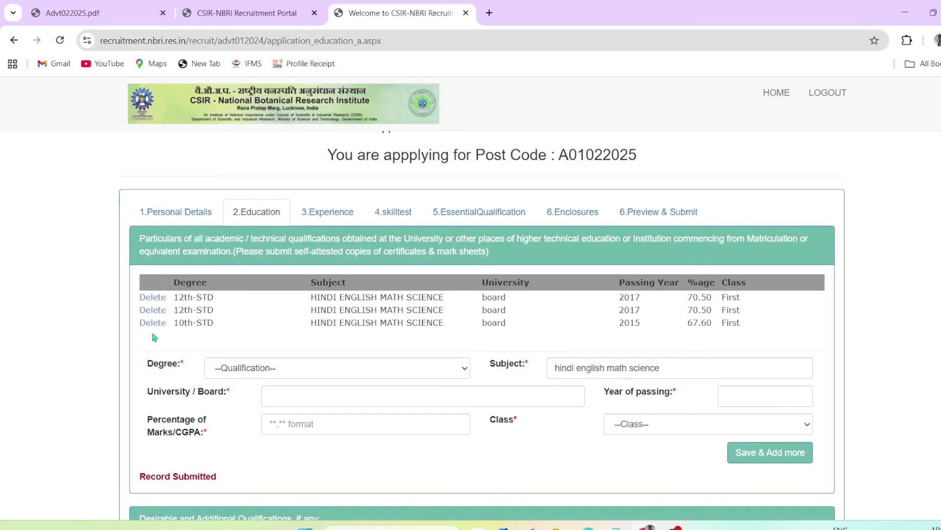
{"action": "left_click", "coordinate": [153, 311]}
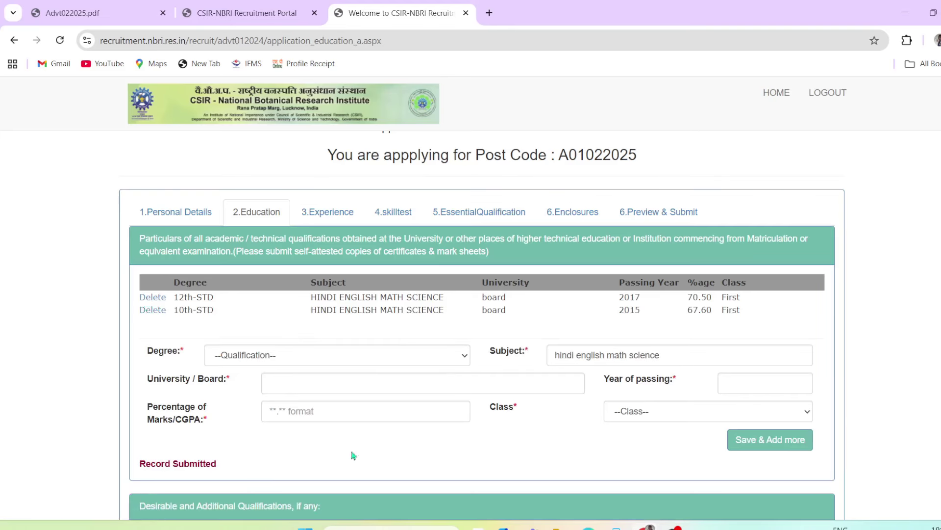
Enter desirable qualification 12TH with specialization SCIENCE, replacing the mistyped SUBJECT
{"action": "left_click", "coordinate": [315, 353]}
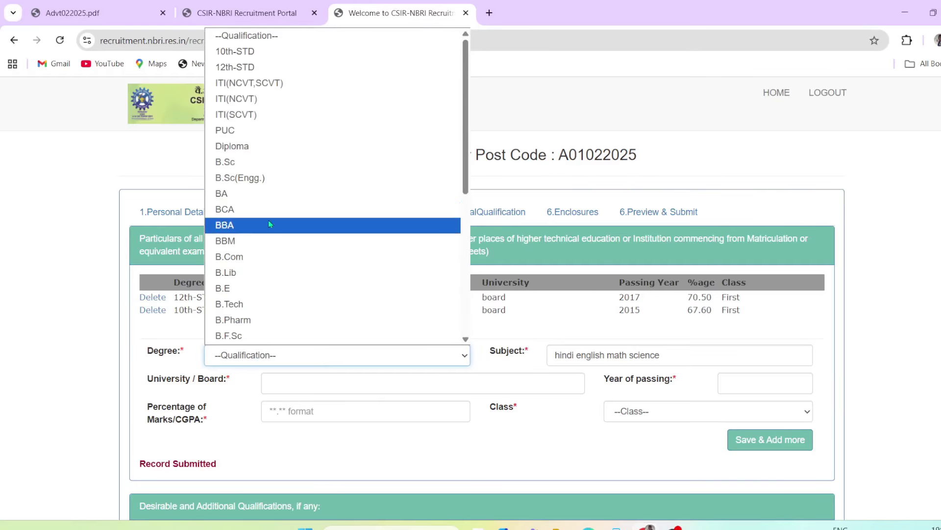
{"action": "left_click", "coordinate": [507, 180]}
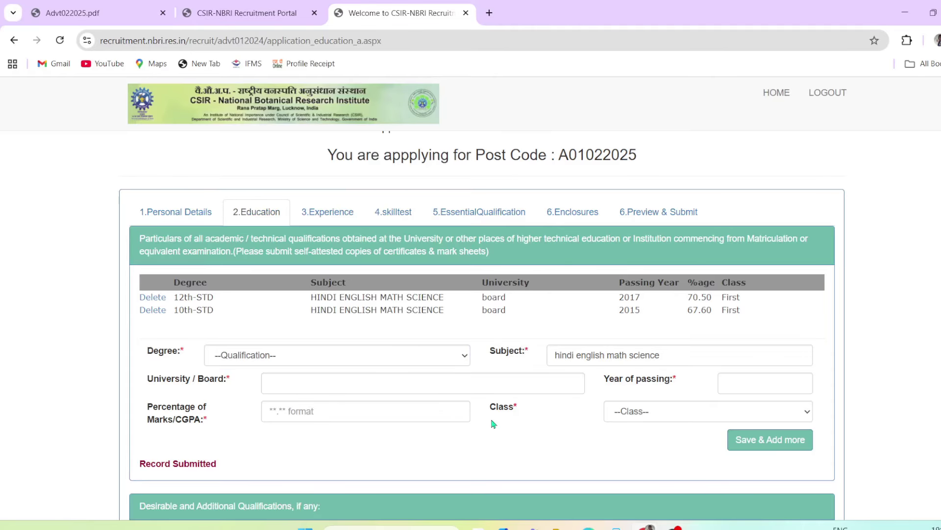
{"action": "scroll", "coordinate": [493, 423], "scroll_direction": "down", "scroll_amount": 3}
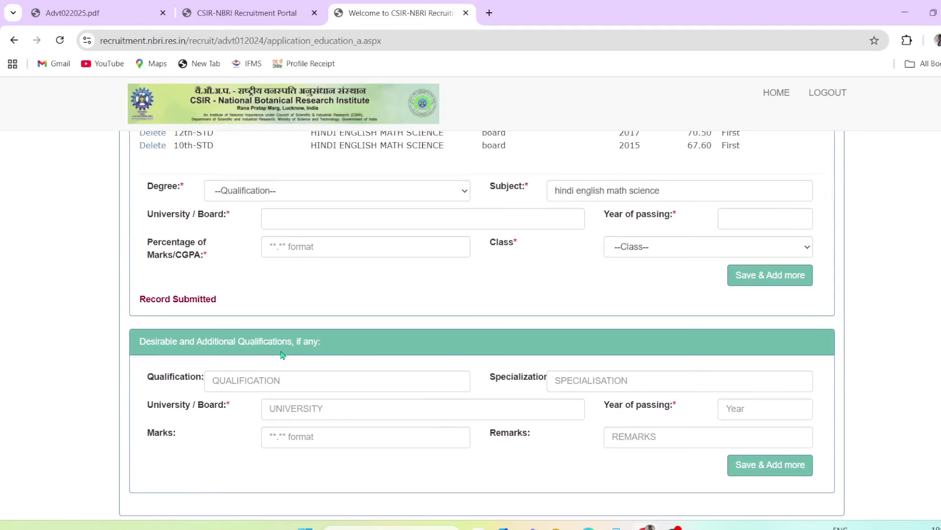
{"action": "scroll", "coordinate": [424, 399], "scroll_direction": "down", "scroll_amount": 1}
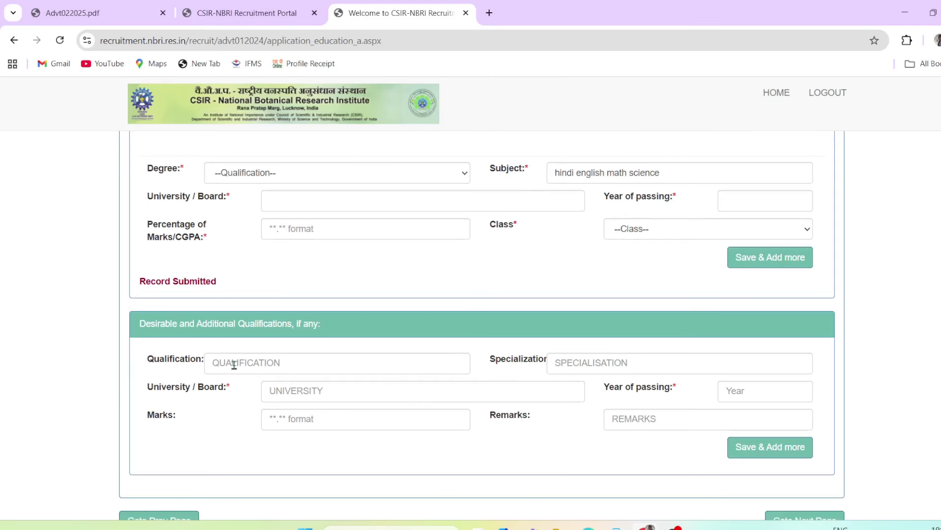
{"action": "left_click", "coordinate": [260, 360]}
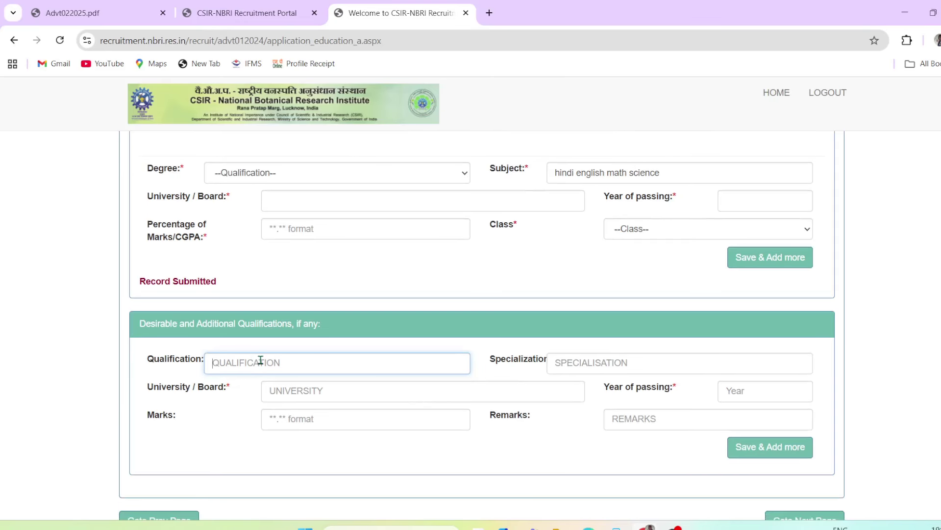
{"action": "type", "text": "12TH"}
{"action": "left_click_drag", "start_coordinate": [513, 360], "coordinate": [572, 361]}
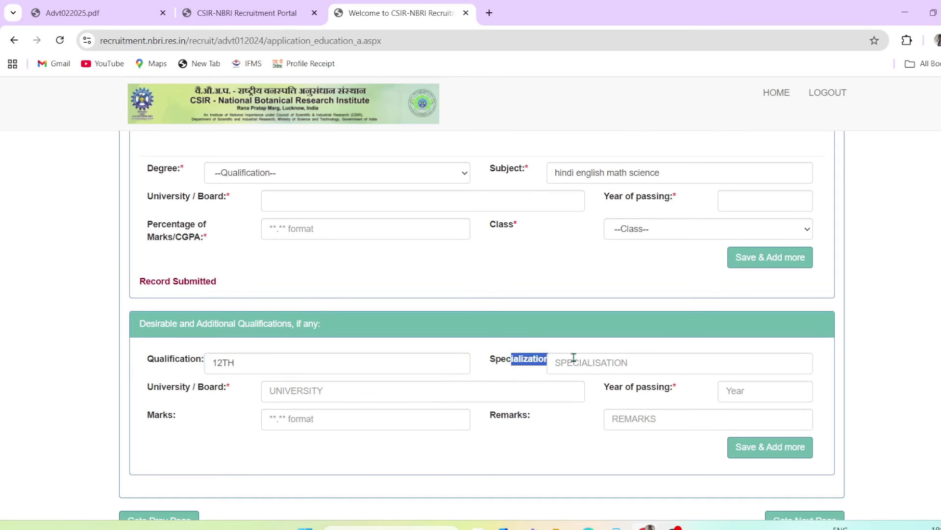
{"action": "left_click", "coordinate": [592, 367]}
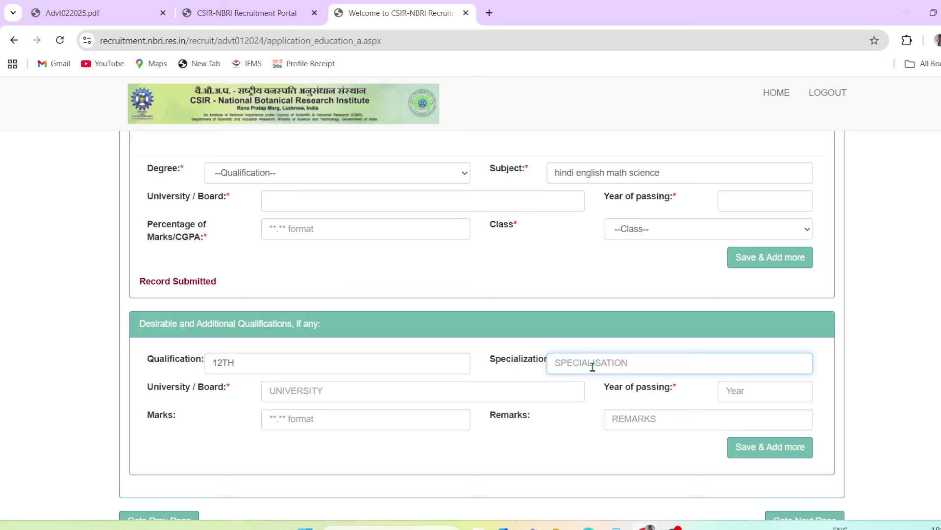
{"action": "type", "text": "S"}
{"action": "type", "text": "UBJECT"}
{"action": "key", "text": "BackSpace"}
{"action": "key", "text": "BackSpace"}
{"action": "key", "text": "BackSpace"}
{"action": "key", "text": "BackSpace"}
{"action": "key", "text": "BackSpace"}
{"action": "key", "text": "BackSpace"}
{"action": "key", "text": "BackSpace"}
{"action": "type", "text": "SCIENCE"}
Fill in board BOARD, year 2017 and marks 70.50, leaving remarks blank
{"action": "left_click", "coordinate": [286, 396]}
{"action": "type", "text": "BOARD"}
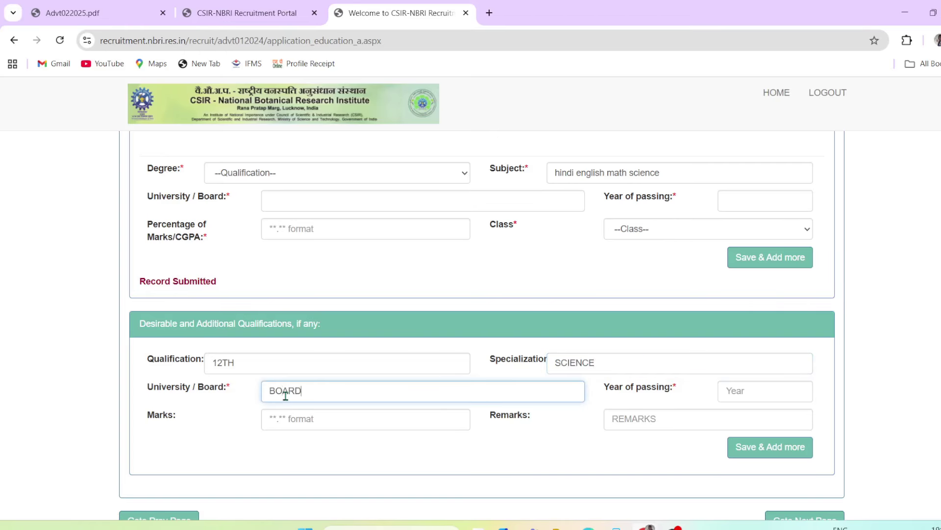
{"action": "left_click", "coordinate": [733, 391]}
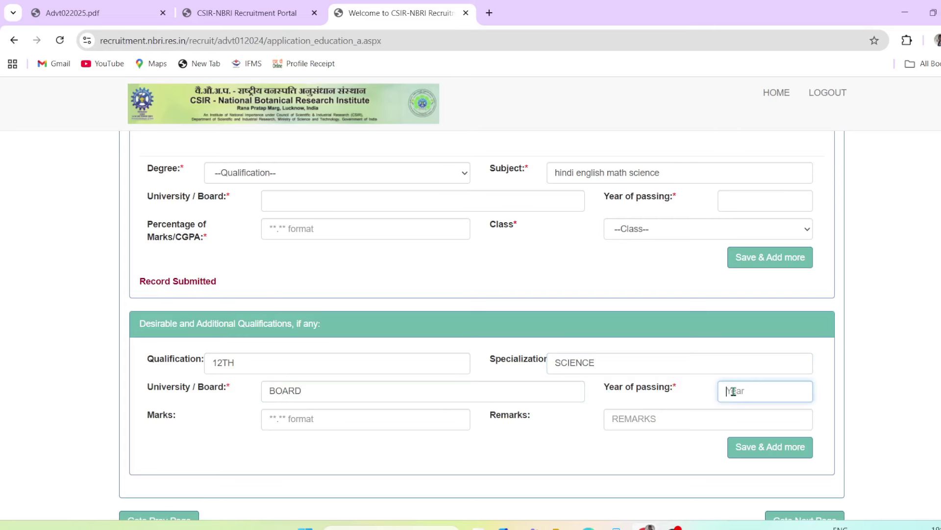
{"action": "type", "text": "2017"}
{"action": "left_click", "coordinate": [317, 420]}
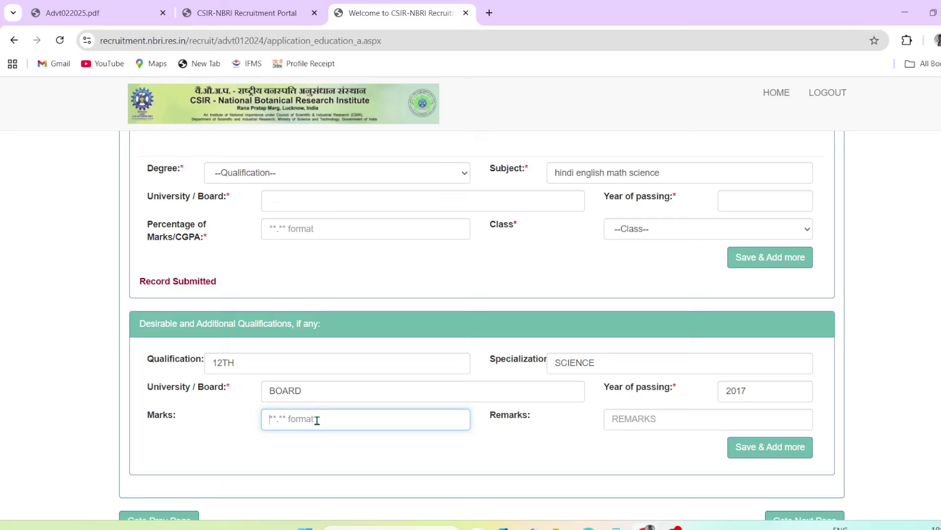
{"action": "type", "text": "70.50"}
{"action": "left_click", "coordinate": [659, 422]}
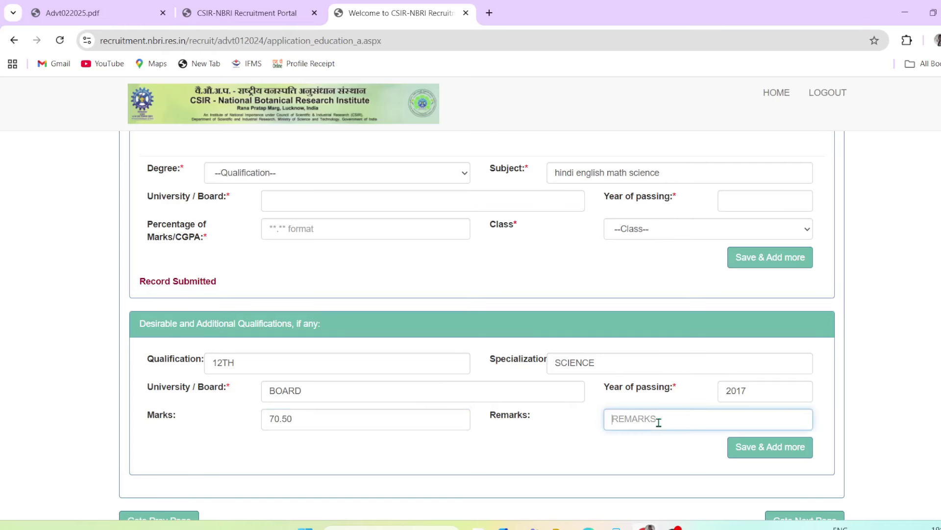
{"action": "left_click", "coordinate": [620, 443]}
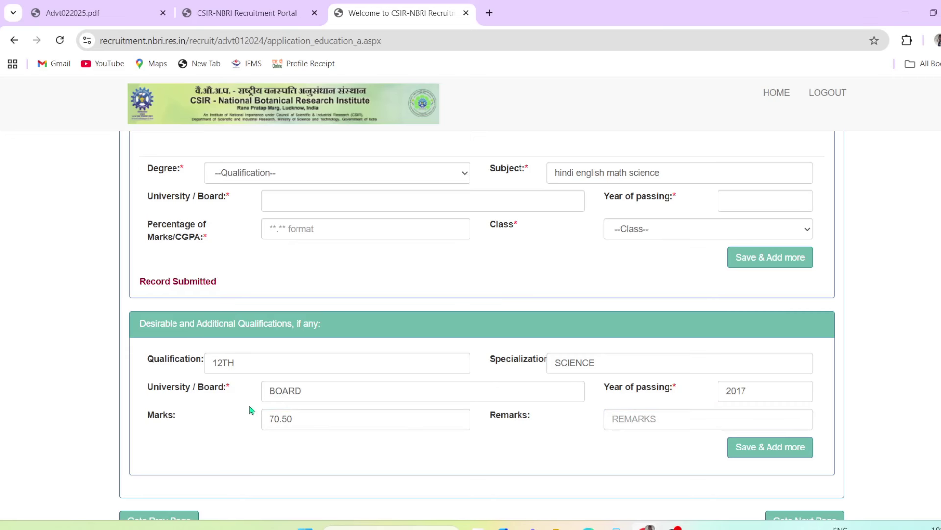
Check the Desirable Qualification requirement in the Advt022025.pdf advertisement
{"action": "left_click", "coordinate": [104, 16]}
{"action": "left_click_drag", "start_coordinate": [294, 216], "coordinate": [494, 201]}
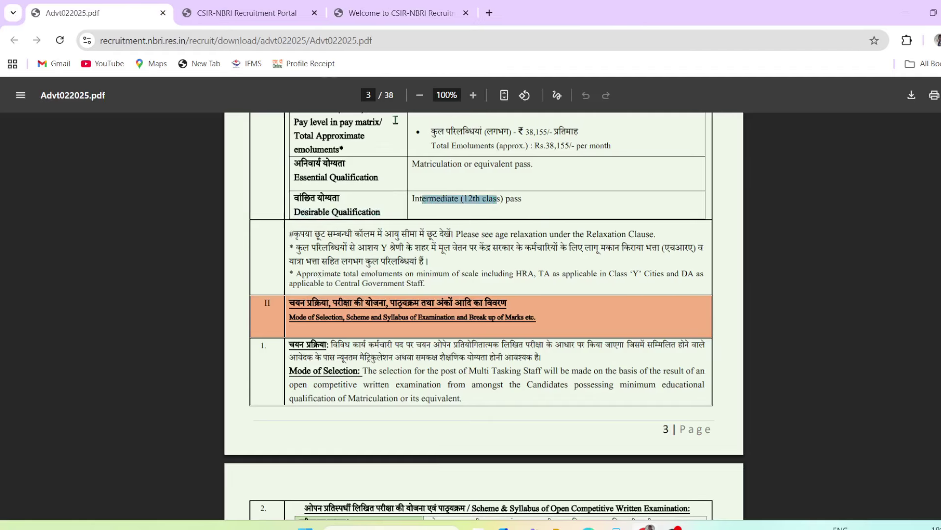
{"action": "left_click", "coordinate": [388, 12]}
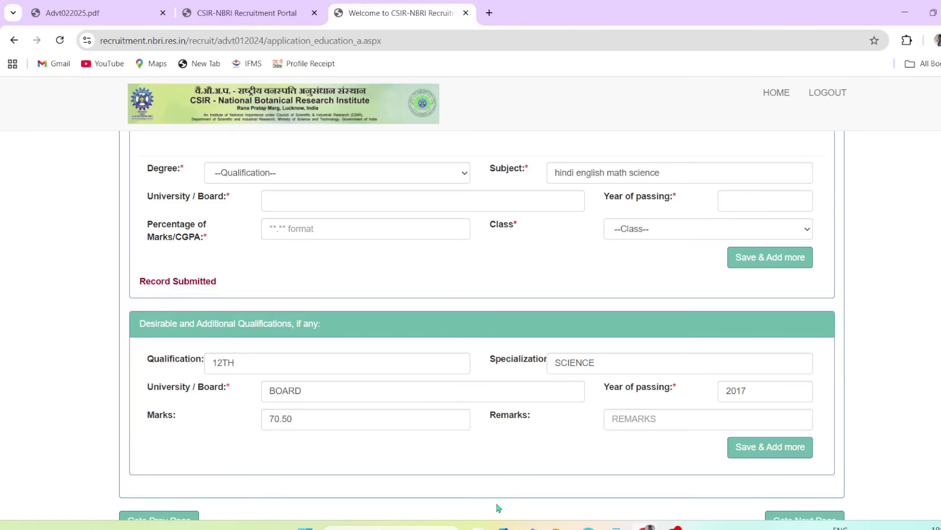
Save the 12th science qualification record and continue to the Experience page
{"action": "scroll", "coordinate": [499, 507], "scroll_direction": "down", "scroll_amount": 2}
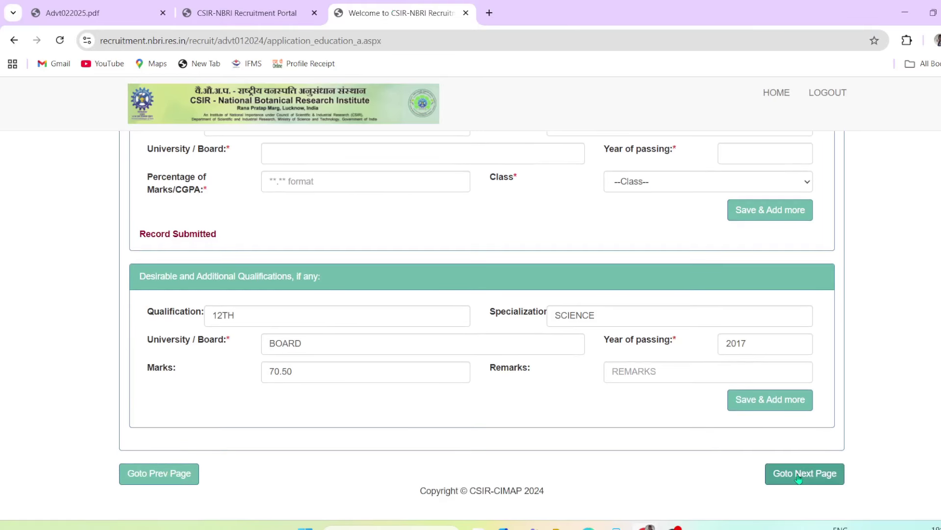
{"action": "left_click", "coordinate": [785, 404]}
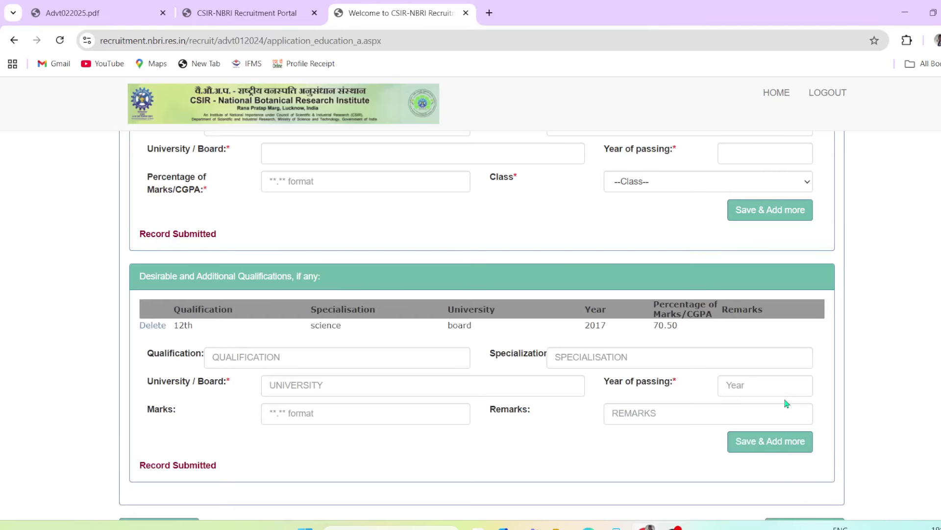
{"action": "scroll", "coordinate": [608, 403], "scroll_direction": "down", "scroll_amount": 1}
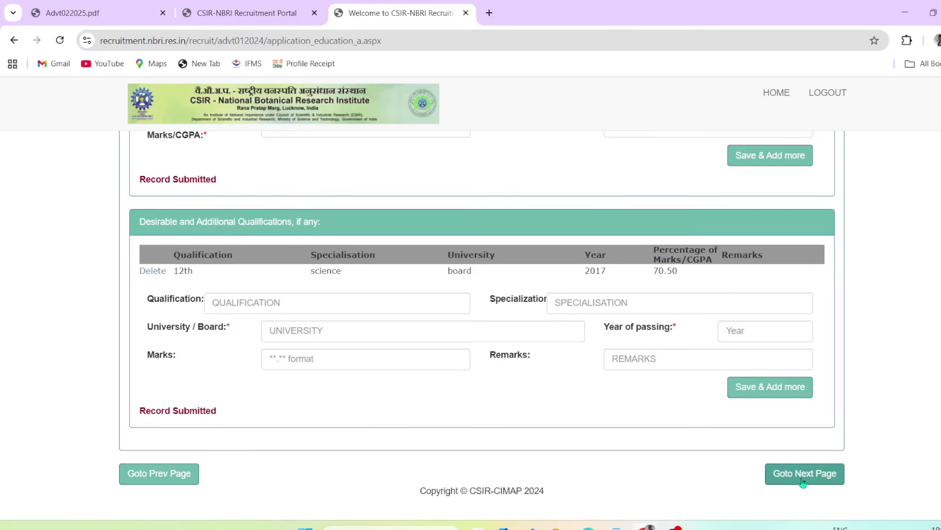
{"action": "left_click", "coordinate": [820, 482]}
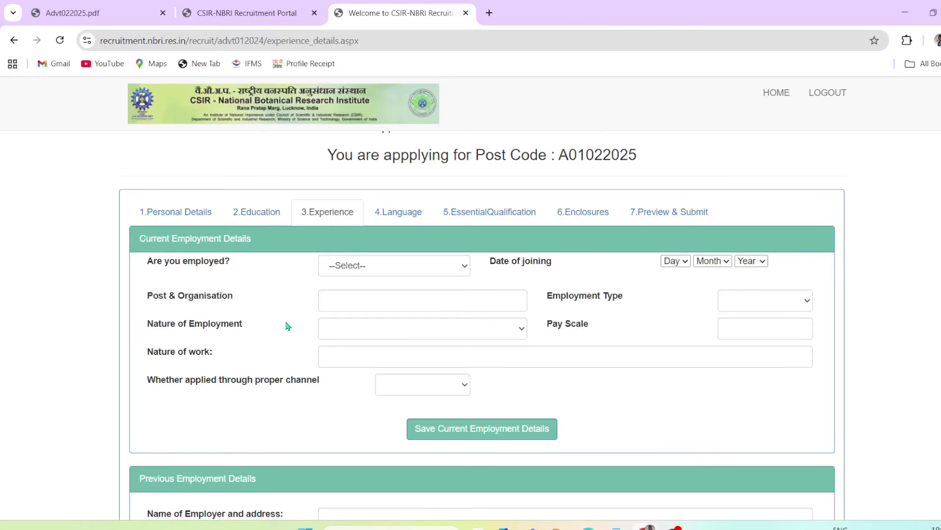
Try advancing past the Experience section without filling anything in
{"action": "left_click_drag", "start_coordinate": [154, 259], "coordinate": [263, 325]}
{"action": "left_click", "coordinate": [263, 326]}
{"action": "scroll", "coordinate": [259, 387], "scroll_direction": "down", "scroll_amount": 4}
{"action": "scroll", "coordinate": [362, 404], "scroll_direction": "down", "scroll_amount": 3}
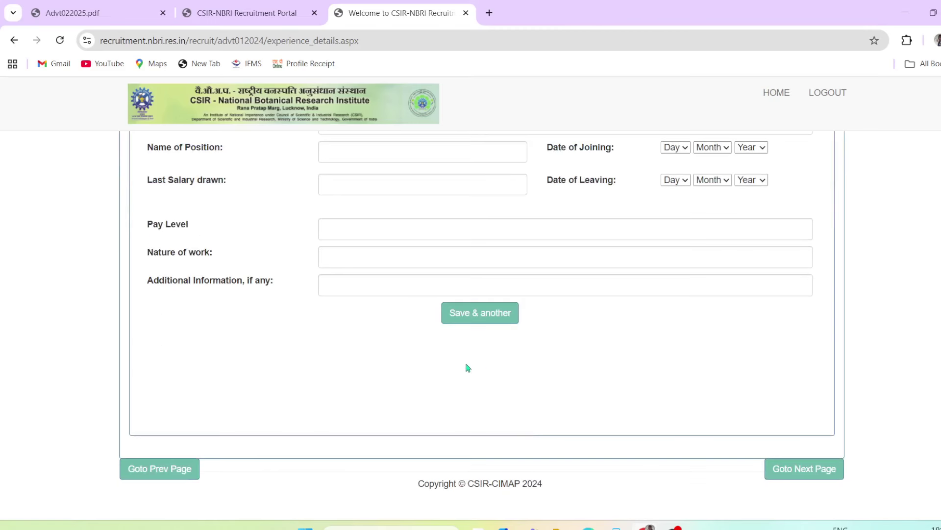
{"action": "left_click", "coordinate": [802, 471]}
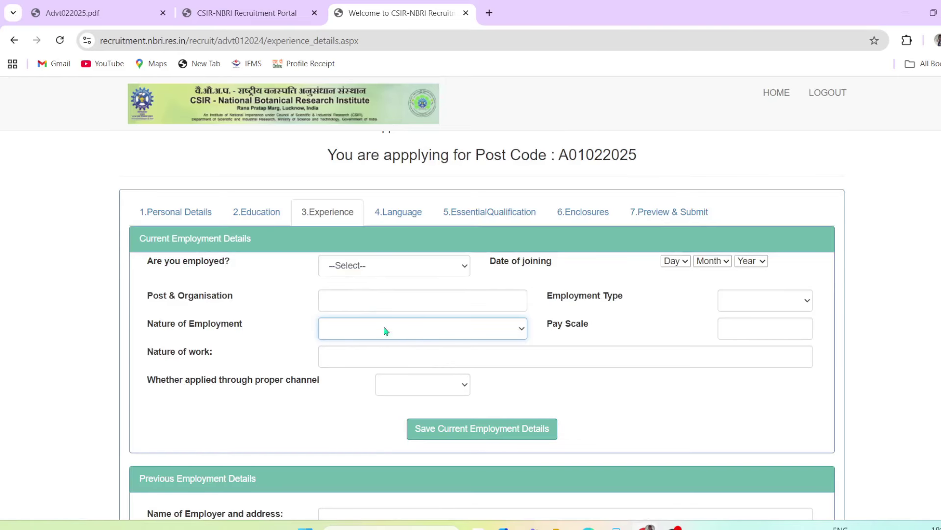
Answer Yes to currently employed and browse the joining date choices without picking one
{"action": "left_click_drag", "start_coordinate": [205, 265], "coordinate": [169, 264]}
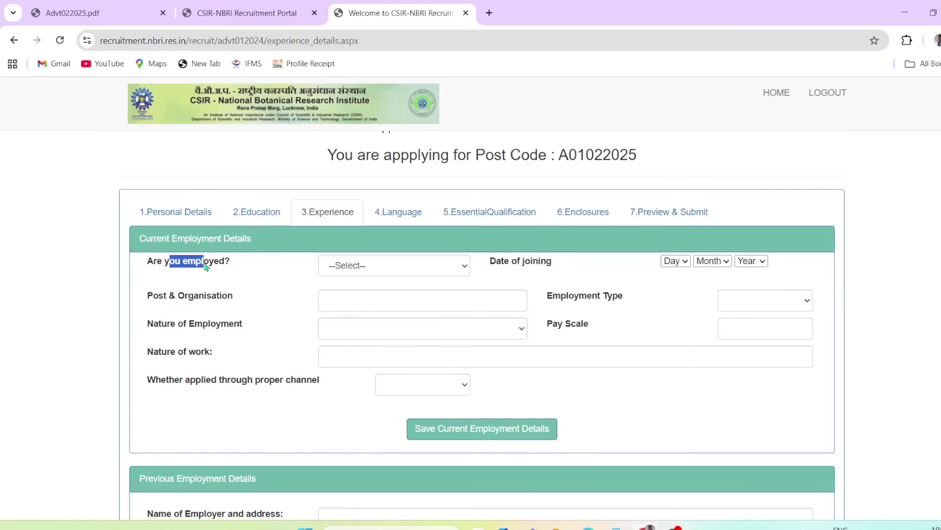
{"action": "left_click", "coordinate": [379, 272]}
{"action": "left_click", "coordinate": [358, 298]}
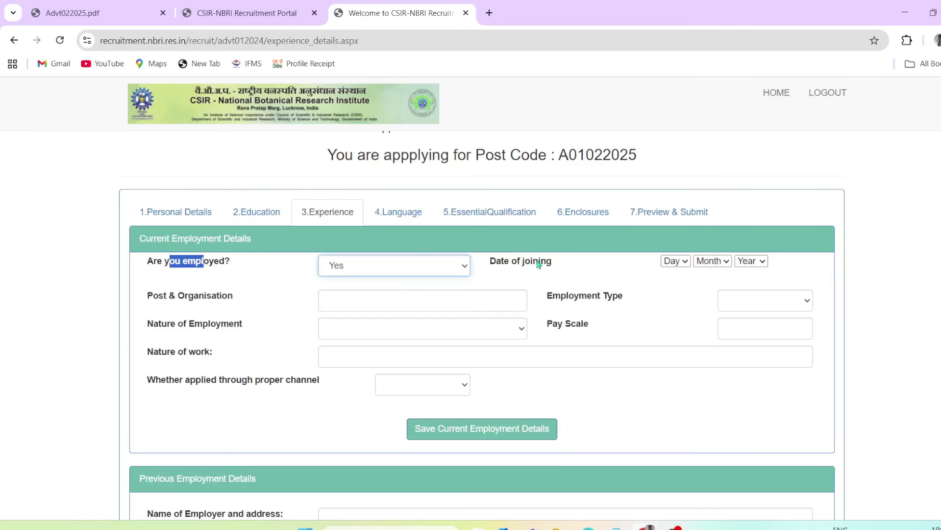
{"action": "left_click_drag", "start_coordinate": [496, 263], "coordinate": [573, 267]}
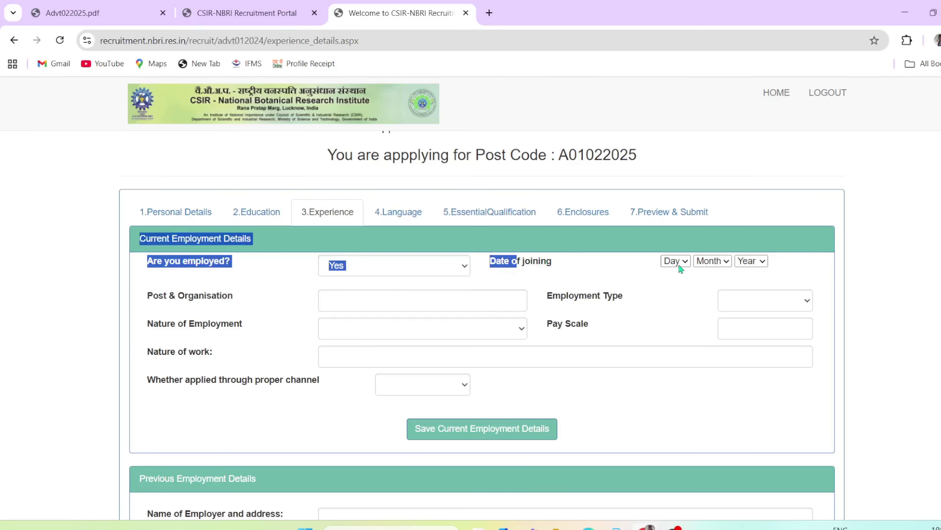
{"action": "left_click", "coordinate": [677, 278]}
{"action": "left_click", "coordinate": [677, 261]}
{"action": "left_click", "coordinate": [712, 261]}
{"action": "left_click", "coordinate": [743, 263]}
{"action": "left_click", "coordinate": [696, 282]}
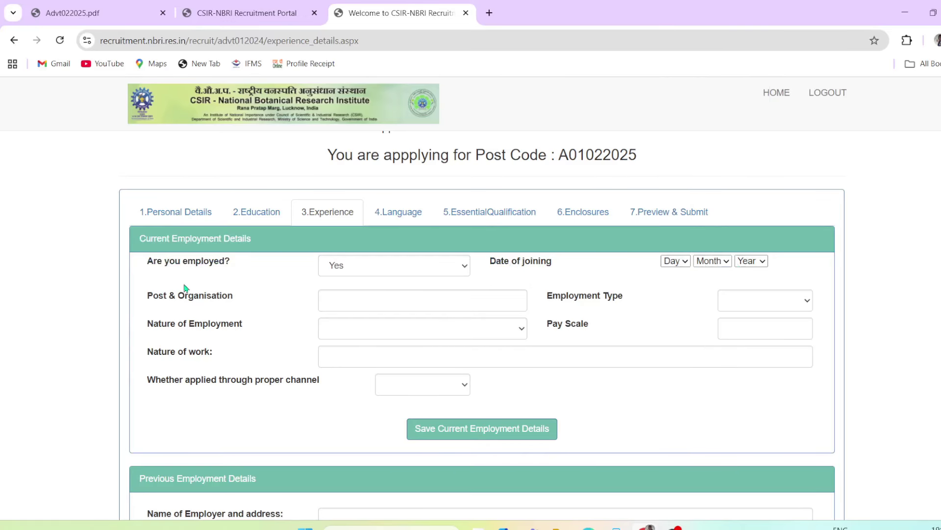
{"action": "left_click", "coordinate": [386, 300]}
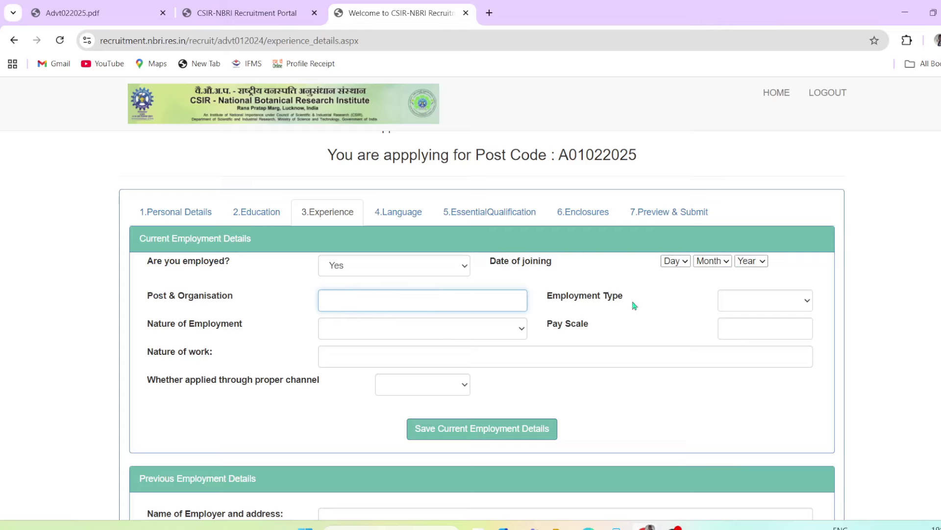
Set employment type to Private and nature of employment to Temporary, leaving pay scale and nature of work empty
{"action": "left_click_drag", "start_coordinate": [566, 296], "coordinate": [709, 309]}
{"action": "left_click", "coordinate": [768, 305]}
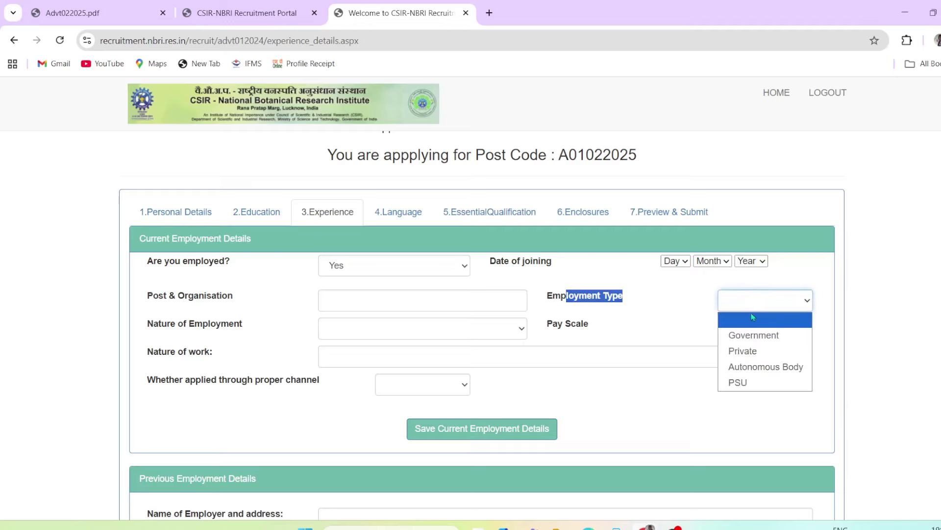
{"action": "left_click", "coordinate": [757, 360]}
{"action": "left_click_drag", "start_coordinate": [154, 328], "coordinate": [176, 330]}
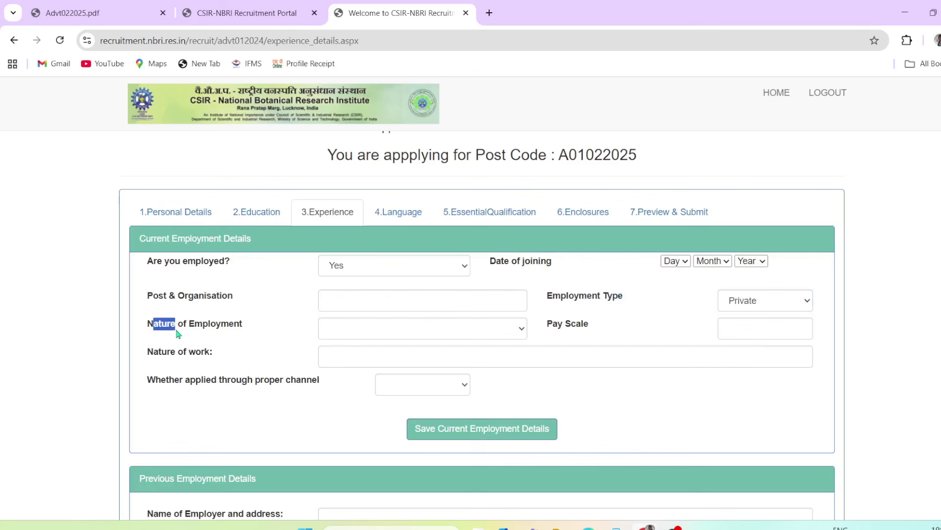
{"action": "left_click", "coordinate": [368, 326]}
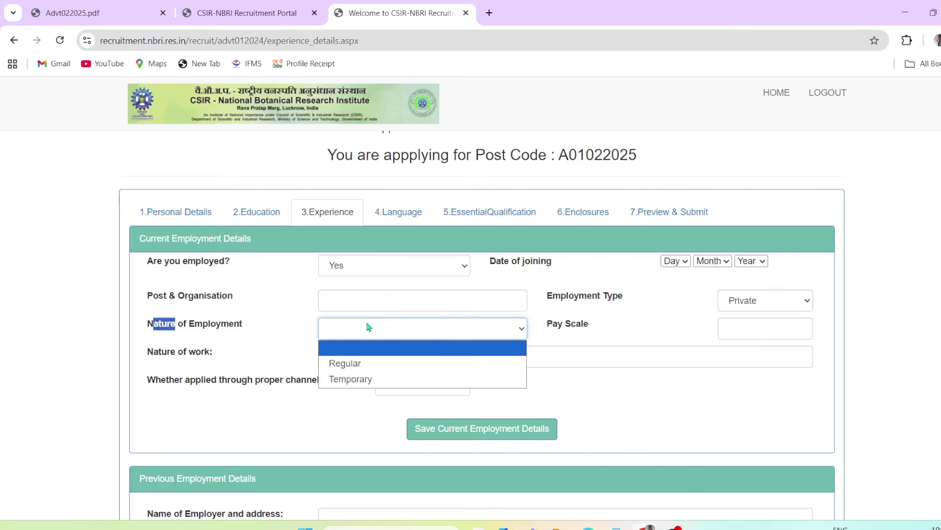
{"action": "left_click", "coordinate": [406, 379]}
{"action": "double_click", "coordinate": [559, 326]}
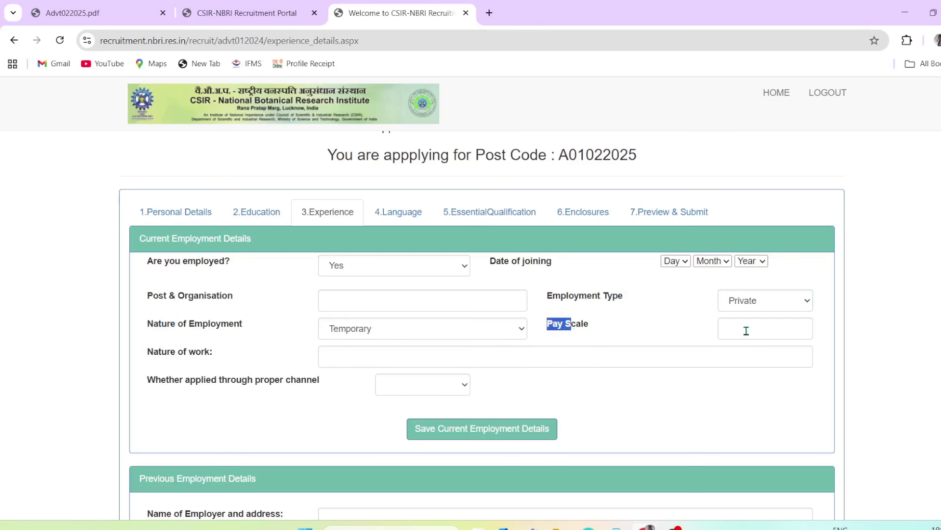
{"action": "left_click", "coordinate": [743, 330]}
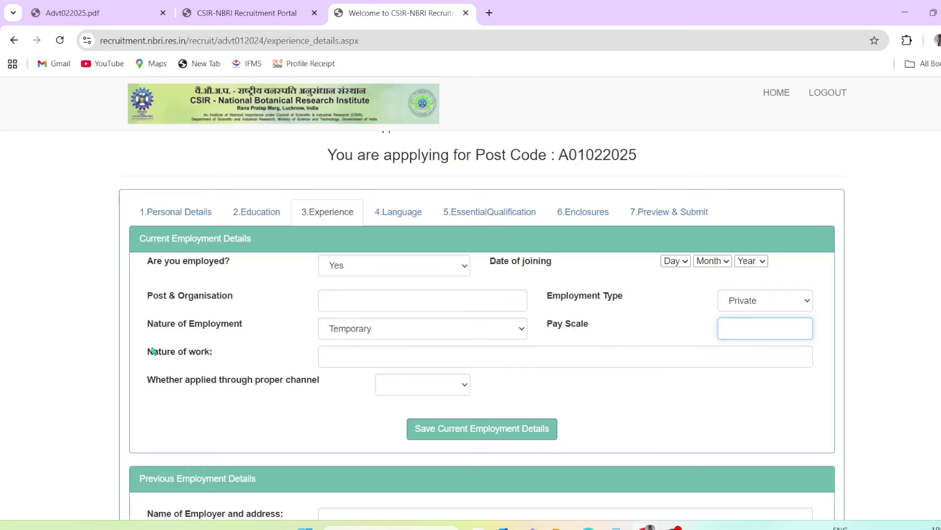
{"action": "left_click_drag", "start_coordinate": [153, 351], "coordinate": [201, 352]}
{"action": "left_click", "coordinate": [361, 357]}
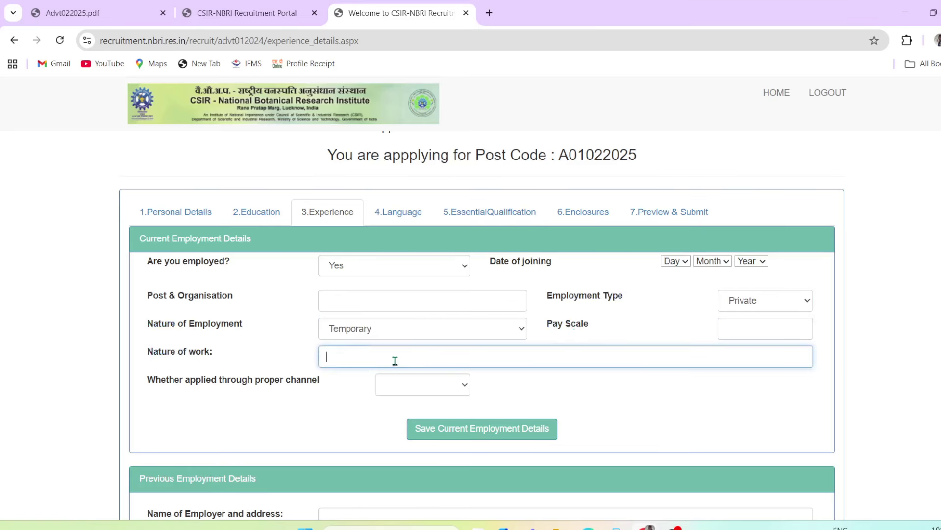
{"action": "left_click", "coordinate": [270, 415]}
{"action": "left_click", "coordinate": [330, 357]}
{"action": "left_click", "coordinate": [326, 400]}
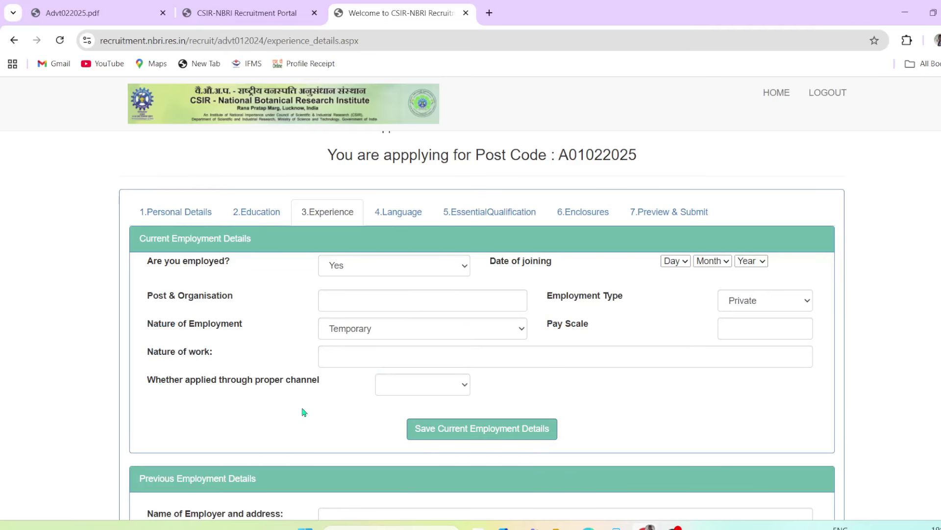
Answer the proper-channel question No, changing it from an initial Yes
{"action": "left_click_drag", "start_coordinate": [156, 383], "coordinate": [181, 384]}
{"action": "left_click", "coordinate": [191, 384]}
{"action": "left_click", "coordinate": [407, 385]}
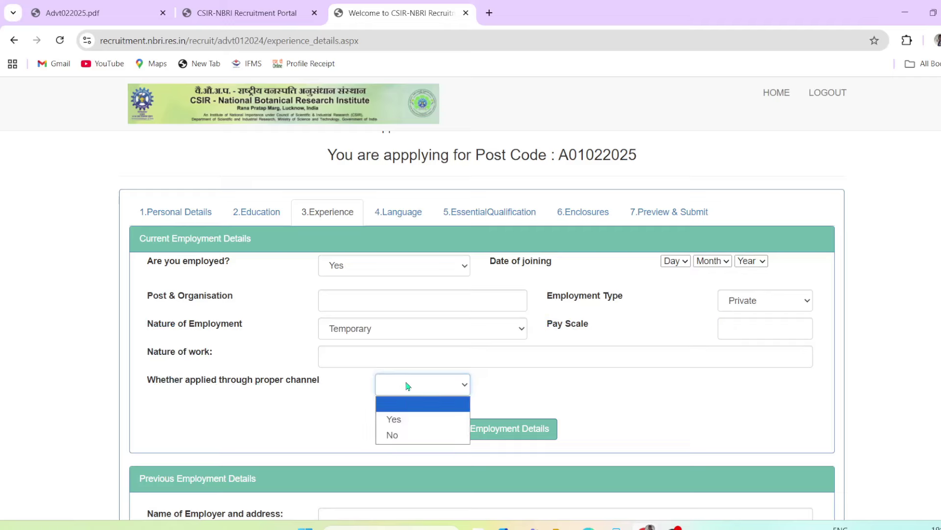
{"action": "left_click", "coordinate": [410, 419]}
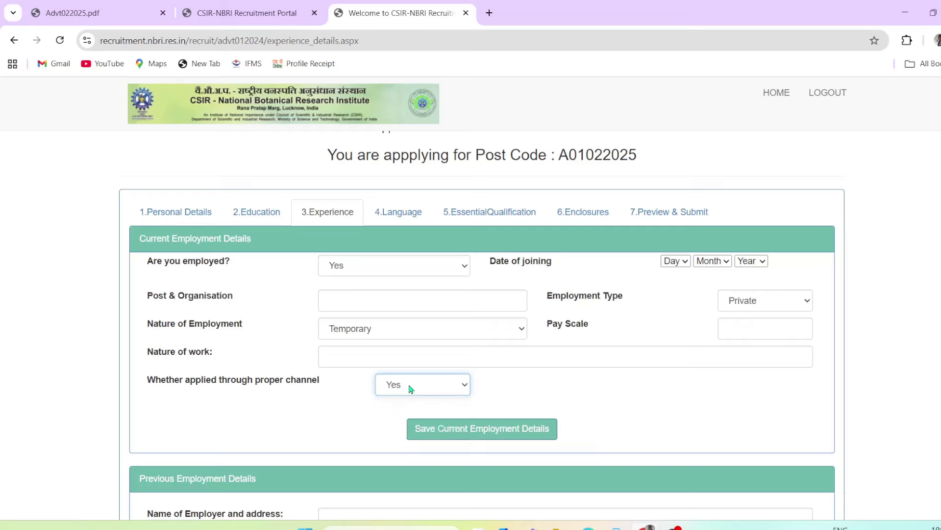
{"action": "left_click", "coordinate": [419, 391]}
{"action": "left_click", "coordinate": [405, 430]}
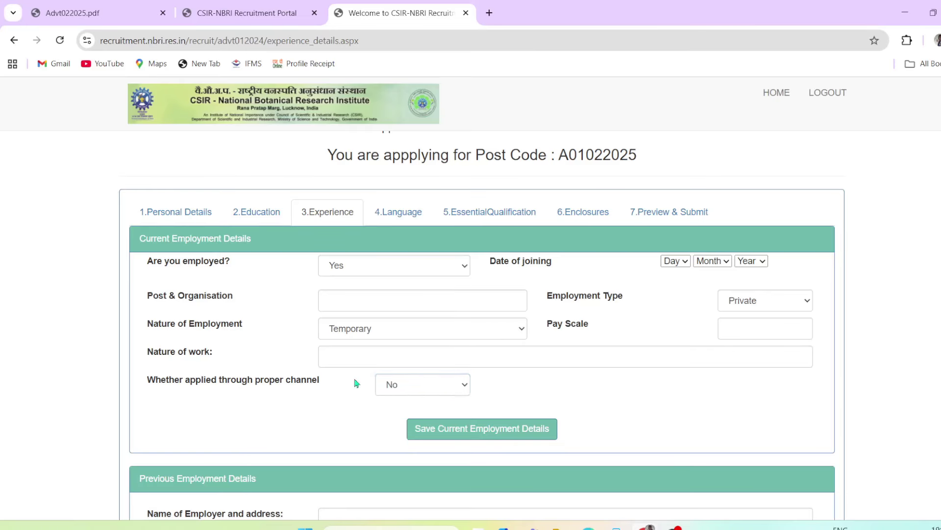
Reset employment status to unselected, clear employment type, and set nature of employment to Regular
{"action": "left_click", "coordinate": [376, 274]}
{"action": "left_click", "coordinate": [363, 292]}
{"action": "left_click", "coordinate": [774, 302]}
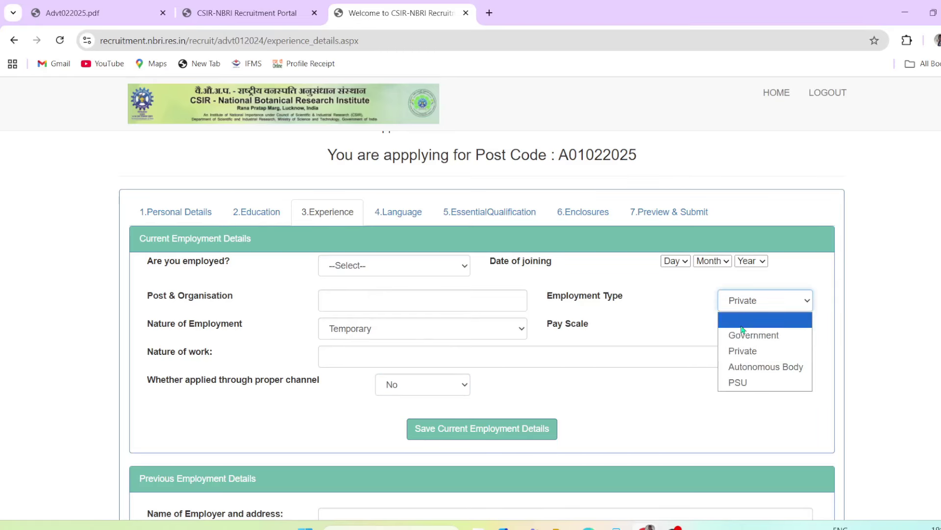
{"action": "left_click", "coordinate": [693, 344]}
{"action": "left_click", "coordinate": [764, 306]}
{"action": "left_click", "coordinate": [759, 320]}
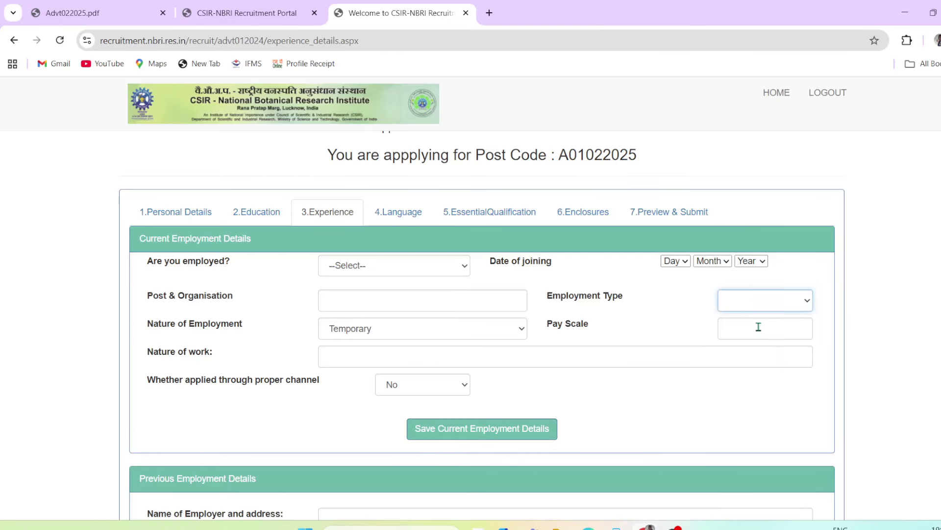
{"action": "left_click", "coordinate": [652, 322]}
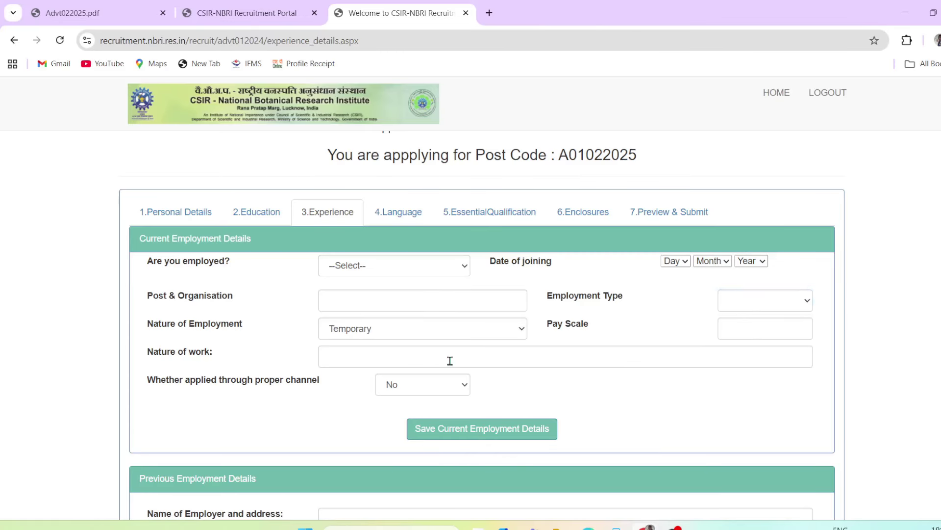
{"action": "left_click", "coordinate": [402, 333]}
{"action": "left_click", "coordinate": [349, 364]}
{"action": "left_click", "coordinate": [342, 334]}
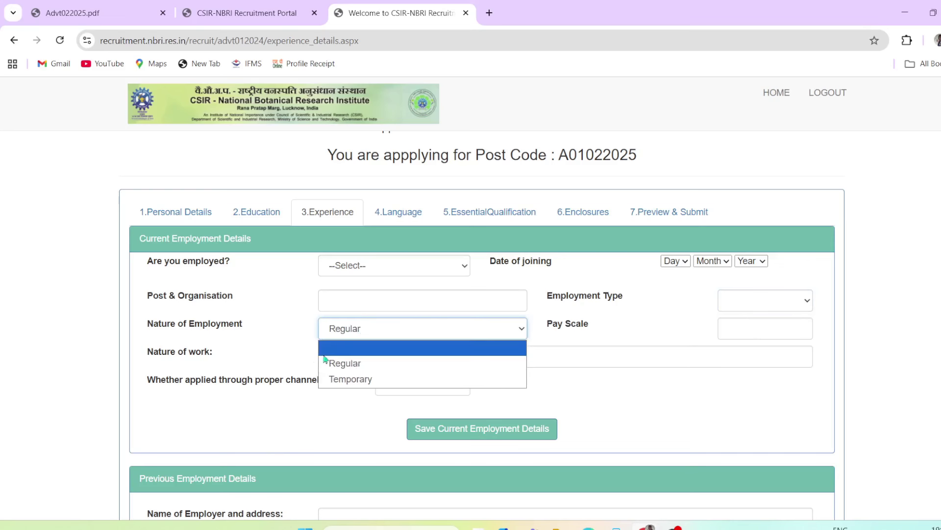
{"action": "left_click", "coordinate": [325, 362]}
{"action": "left_click", "coordinate": [326, 361]}
{"action": "scroll", "coordinate": [327, 429], "scroll_direction": "down", "scroll_amount": 5}
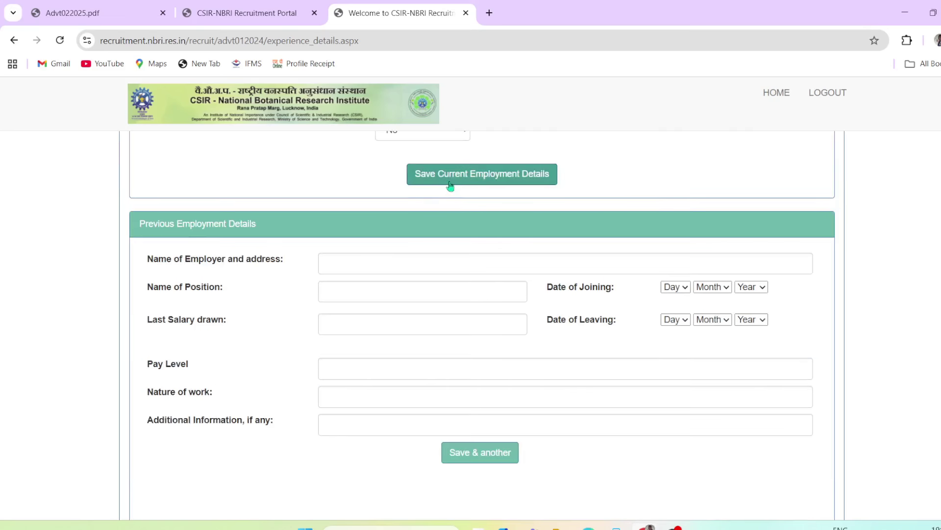
{"action": "scroll", "coordinate": [420, 231], "scroll_direction": "up", "scroll_amount": 5}
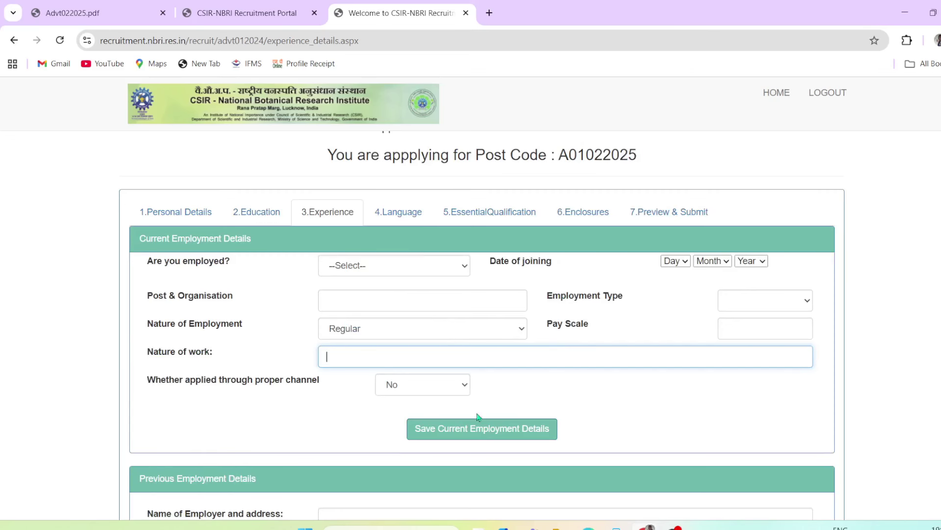
{"action": "scroll", "coordinate": [380, 437], "scroll_direction": "down", "scroll_amount": 5}
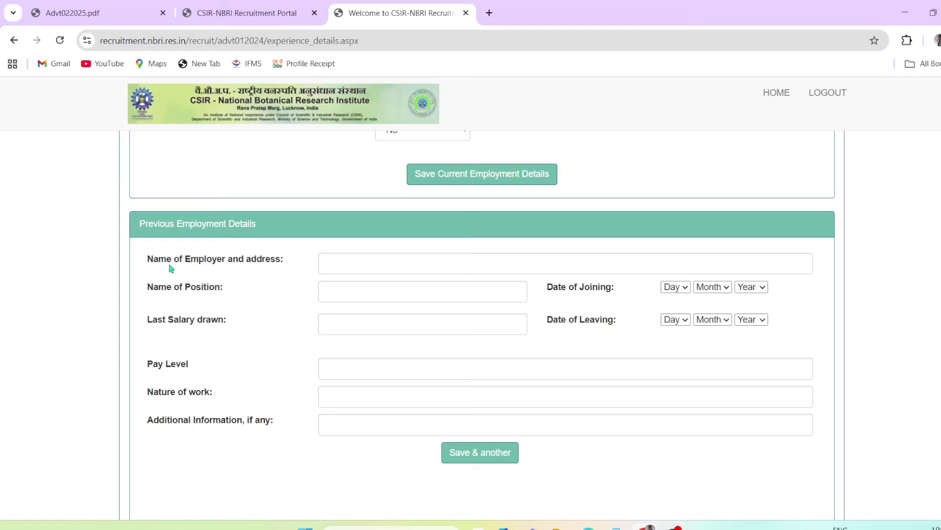
{"action": "left_click_drag", "start_coordinate": [167, 263], "coordinate": [377, 265]}
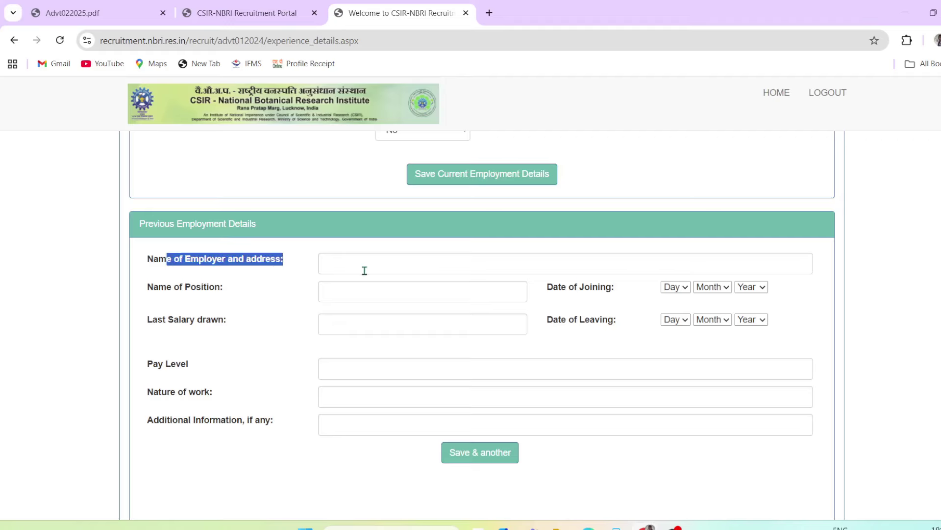
{"action": "left_click", "coordinate": [393, 263]}
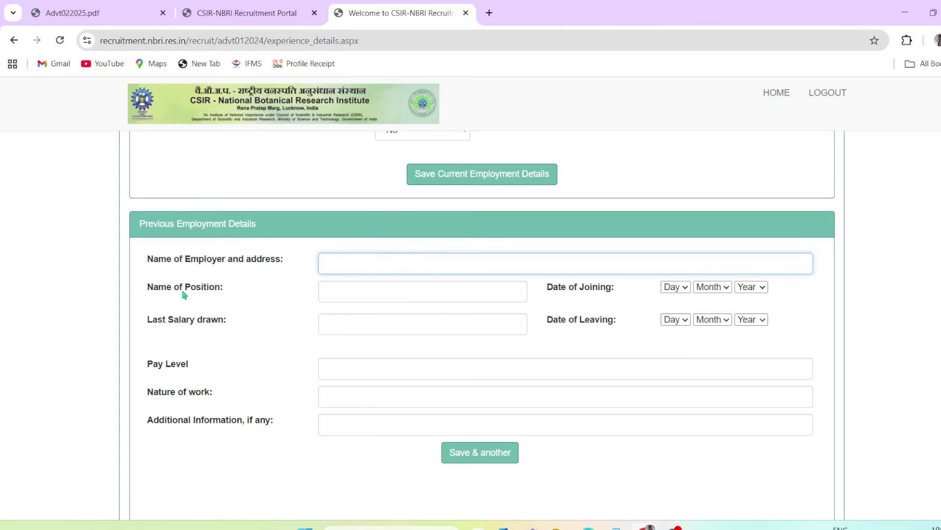
{"action": "left_click_drag", "start_coordinate": [174, 288], "coordinate": [431, 291]}
{"action": "left_click", "coordinate": [405, 295]}
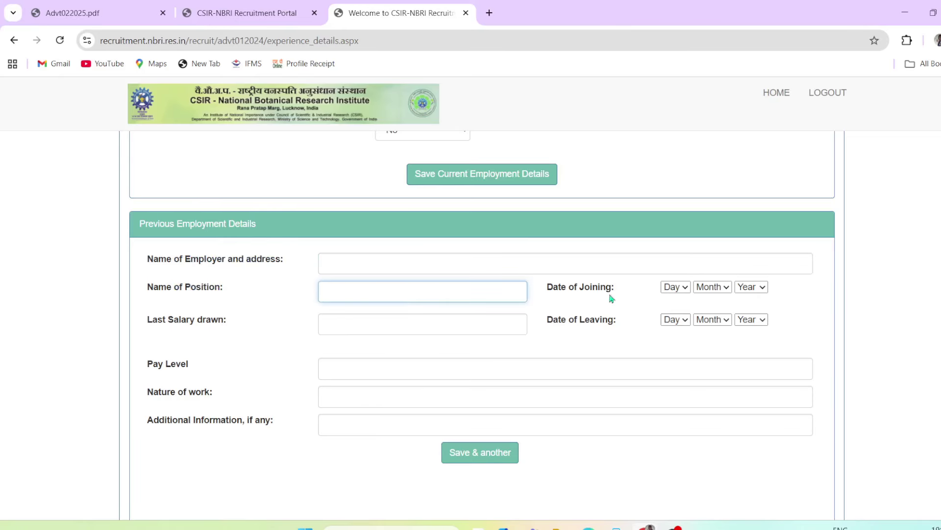
{"action": "left_click_drag", "start_coordinate": [568, 288], "coordinate": [606, 290]}
{"action": "left_click_drag", "start_coordinate": [551, 320], "coordinate": [604, 325]}
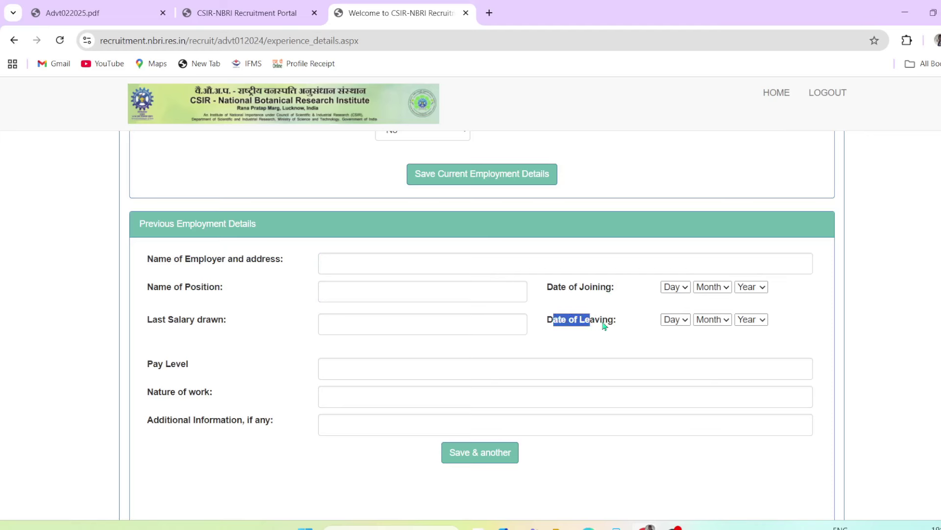
{"action": "left_click_drag", "start_coordinate": [565, 289], "coordinate": [623, 288]}
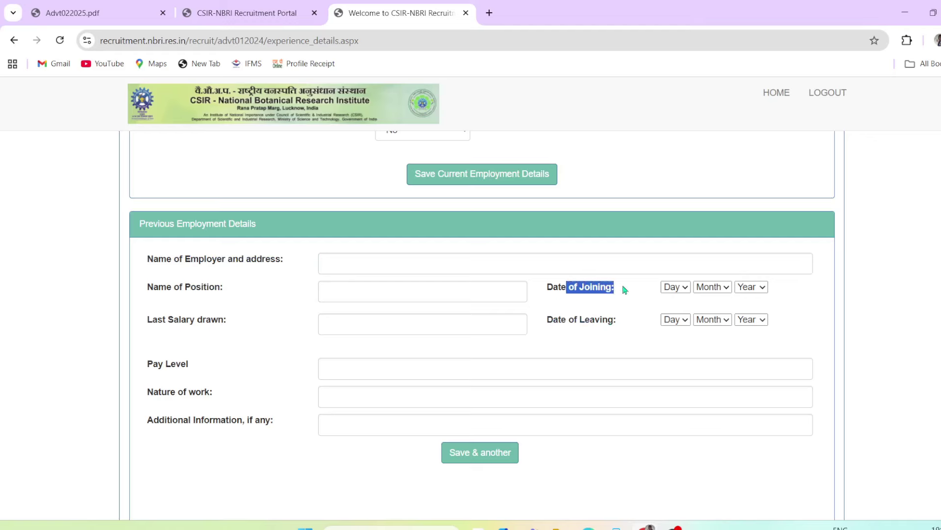
{"action": "left_click", "coordinate": [573, 322]}
{"action": "left_click_drag", "start_coordinate": [573, 322], "coordinate": [608, 325]}
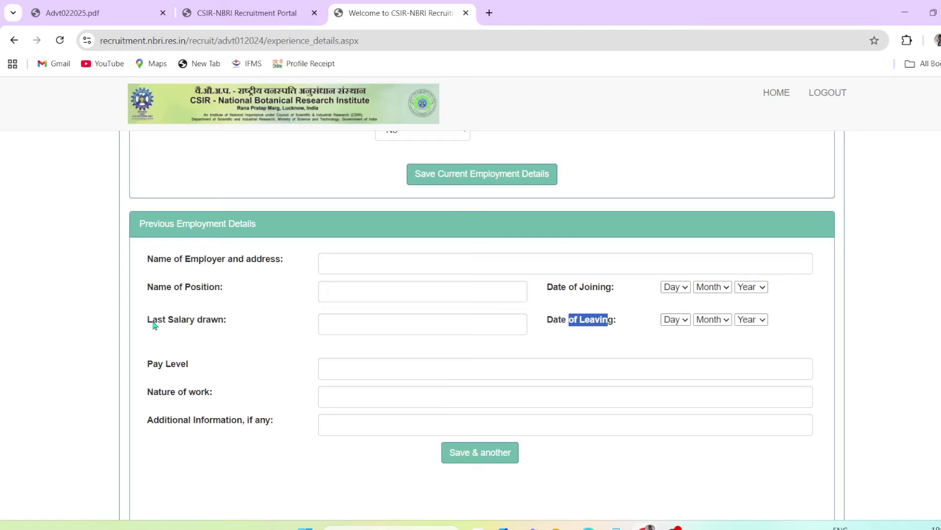
{"action": "left_click_drag", "start_coordinate": [162, 321], "coordinate": [212, 322]}
{"action": "left_click", "coordinate": [380, 321]}
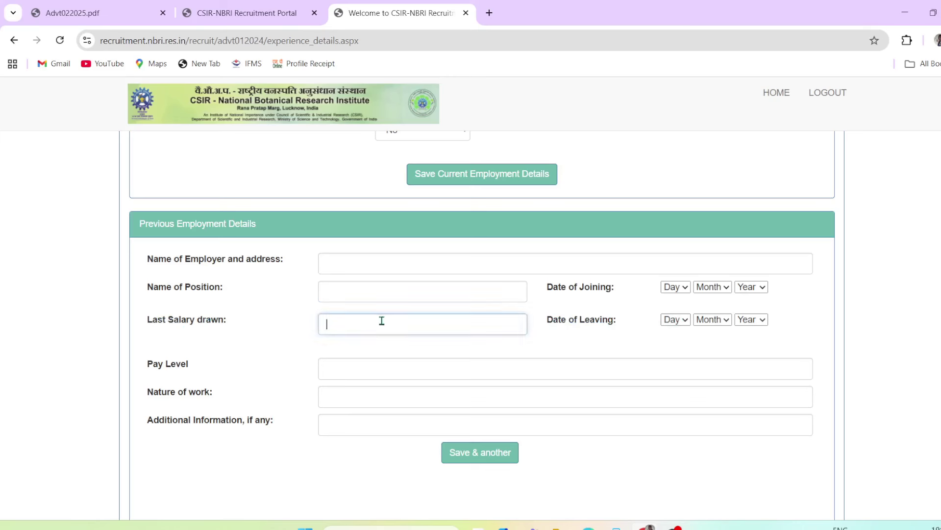
{"action": "left_click_drag", "start_coordinate": [156, 365], "coordinate": [365, 360]}
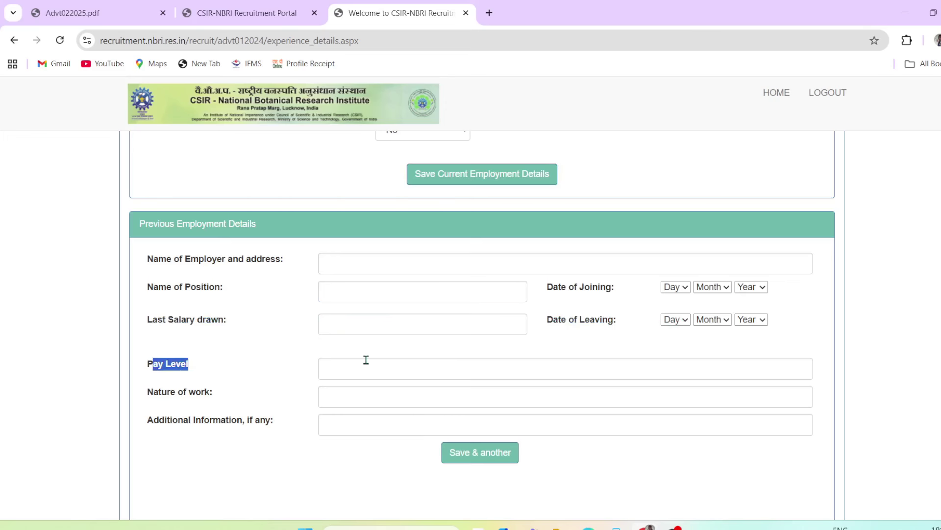
{"action": "left_click", "coordinate": [368, 365]}
{"action": "left_click_drag", "start_coordinate": [155, 393], "coordinate": [367, 391]}
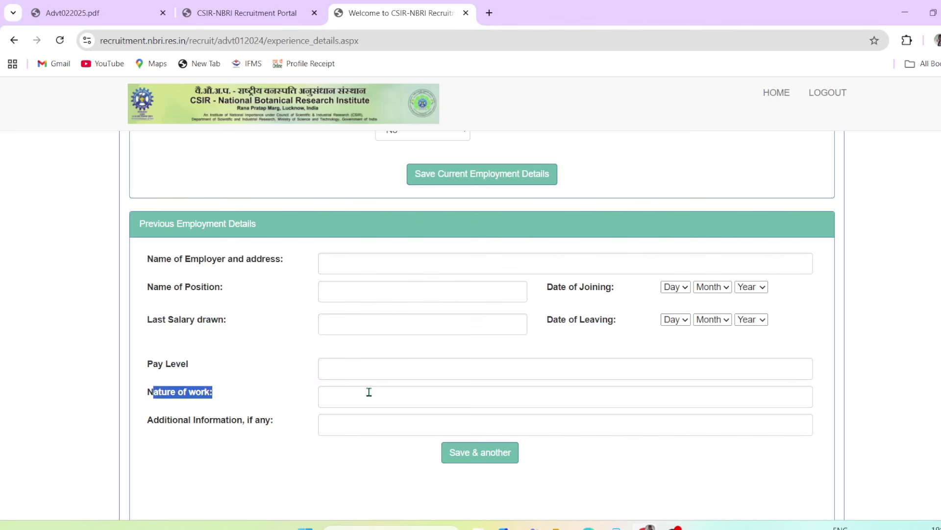
{"action": "left_click", "coordinate": [368, 391]}
{"action": "left_click_drag", "start_coordinate": [161, 420], "coordinate": [226, 423]}
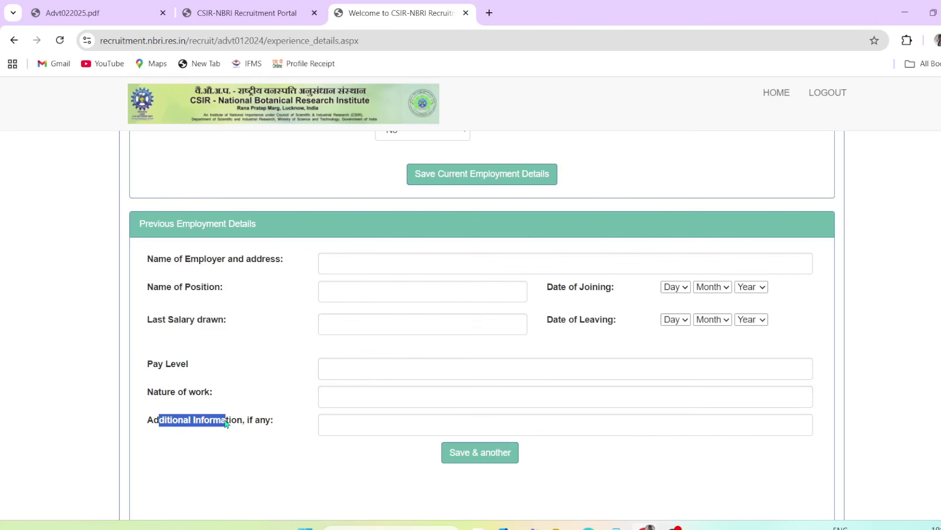
{"action": "left_click", "coordinate": [380, 425]}
{"action": "left_click", "coordinate": [372, 450]}
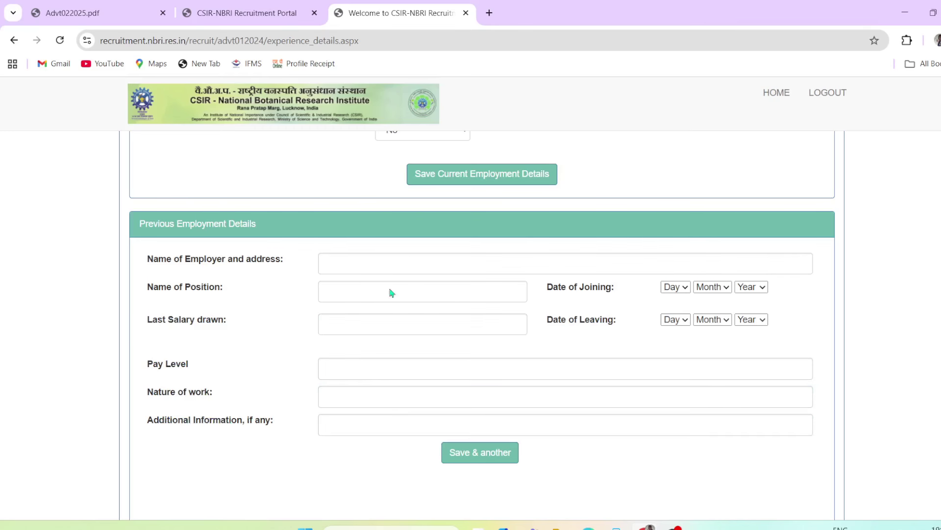
Switch 'Are you employed?' to Yes and then back to No
{"action": "scroll", "coordinate": [418, 351], "scroll_direction": "up", "scroll_amount": 5}
{"action": "scroll", "coordinate": [437, 252], "scroll_direction": "down", "scroll_amount": 8}
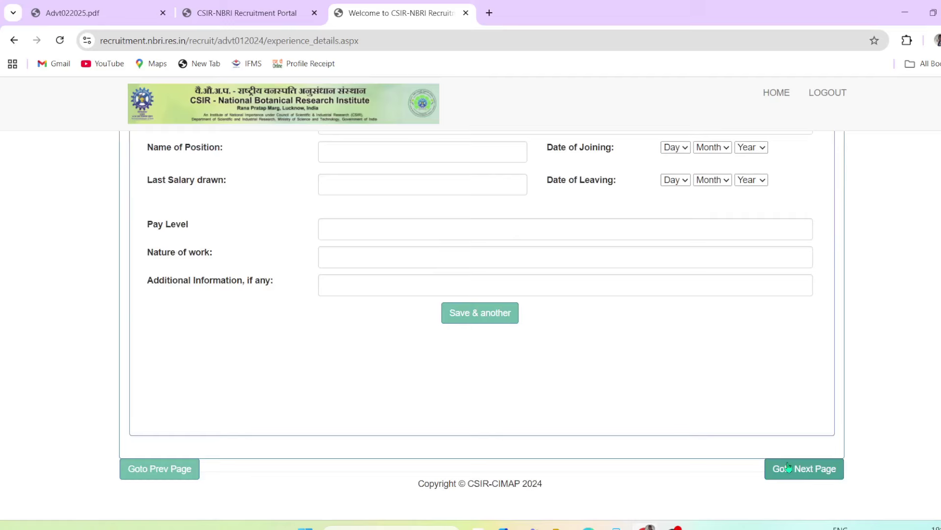
{"action": "scroll", "coordinate": [589, 306], "scroll_direction": "up", "scroll_amount": 6}
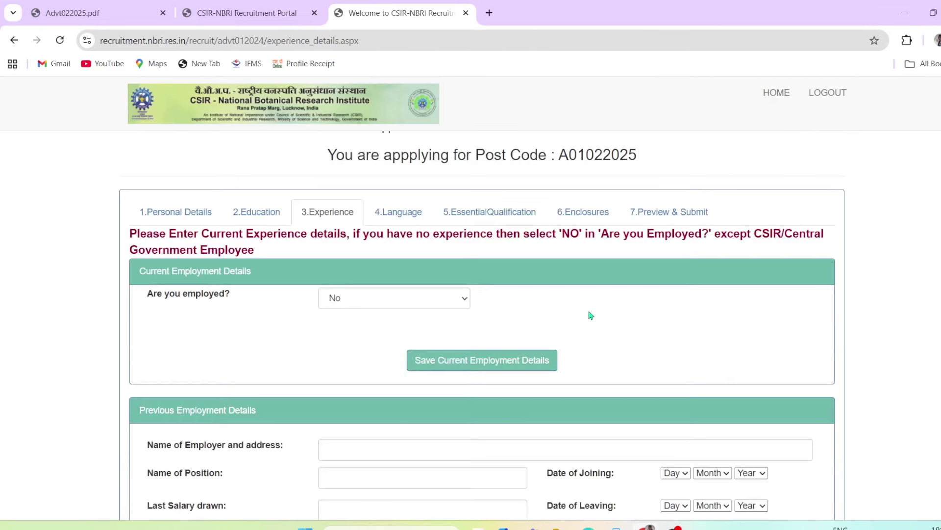
{"action": "left_click_drag", "start_coordinate": [153, 298], "coordinate": [328, 307]}
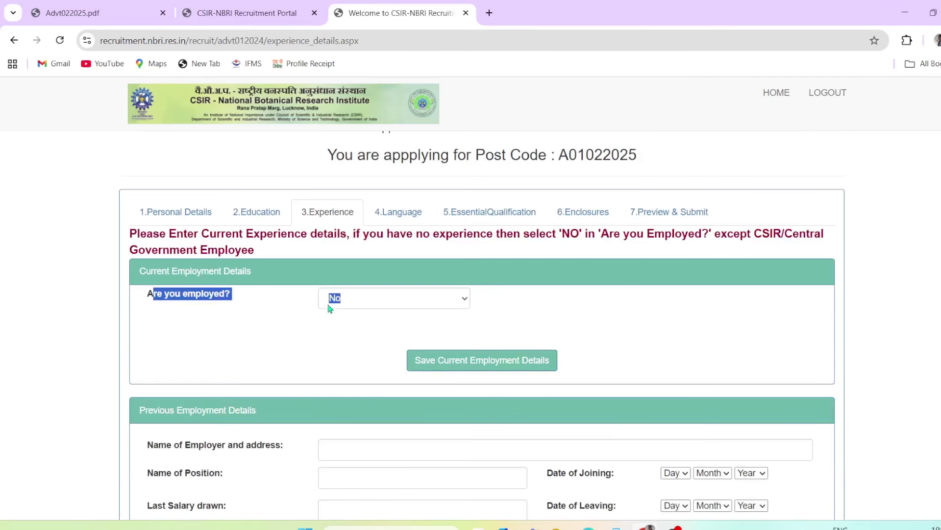
{"action": "left_click", "coordinate": [347, 298]}
{"action": "left_click", "coordinate": [359, 338]}
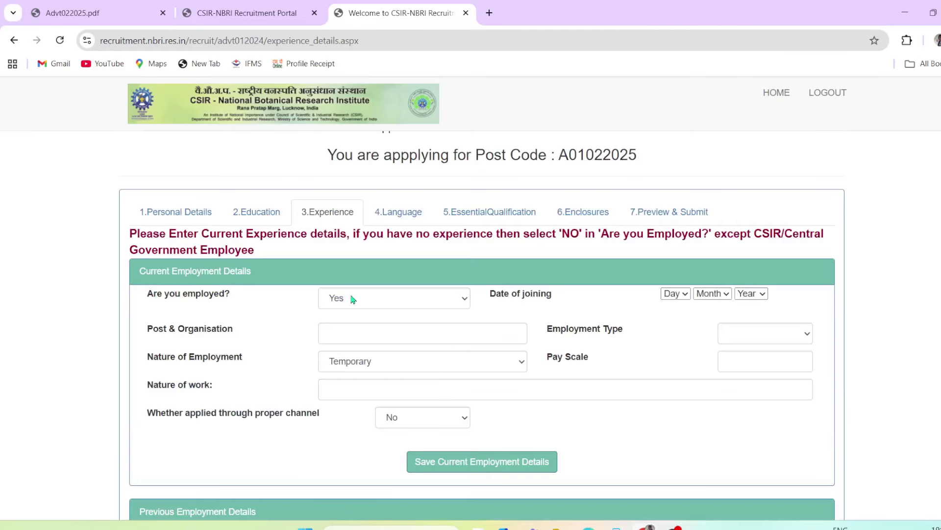
{"action": "left_click", "coordinate": [396, 301]}
{"action": "left_click", "coordinate": [354, 353]}
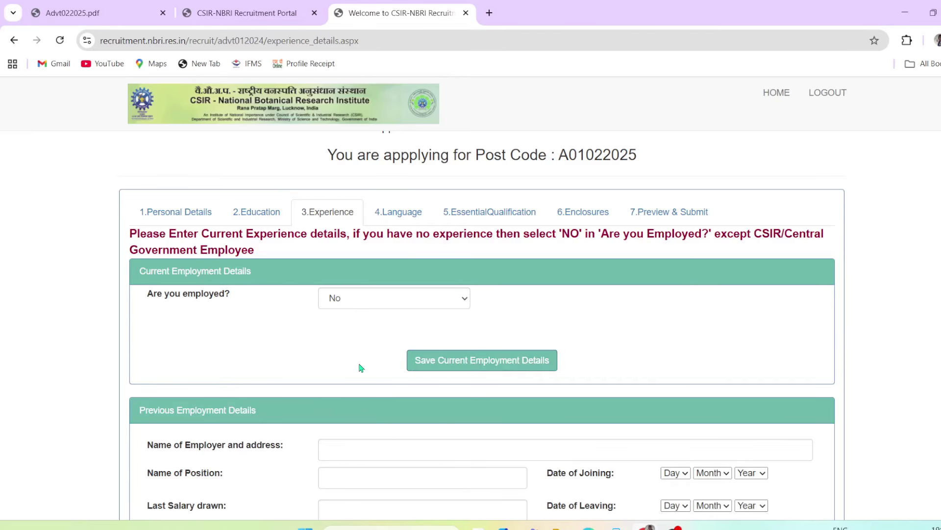
Continue from the Experience section to the Language section
{"action": "scroll", "coordinate": [357, 363], "scroll_direction": "down", "scroll_amount": 5}
{"action": "scroll", "coordinate": [515, 412], "scroll_direction": "down", "scroll_amount": 2}
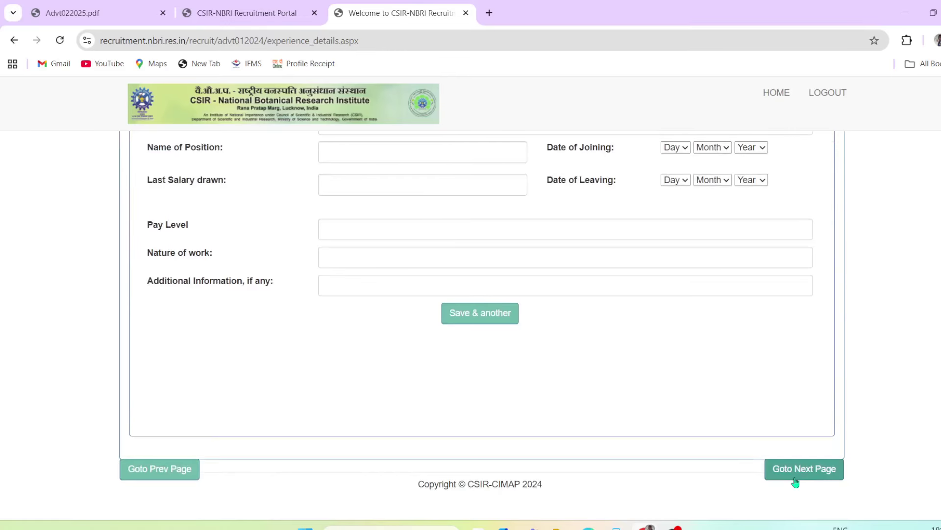
{"action": "left_click", "coordinate": [794, 479]}
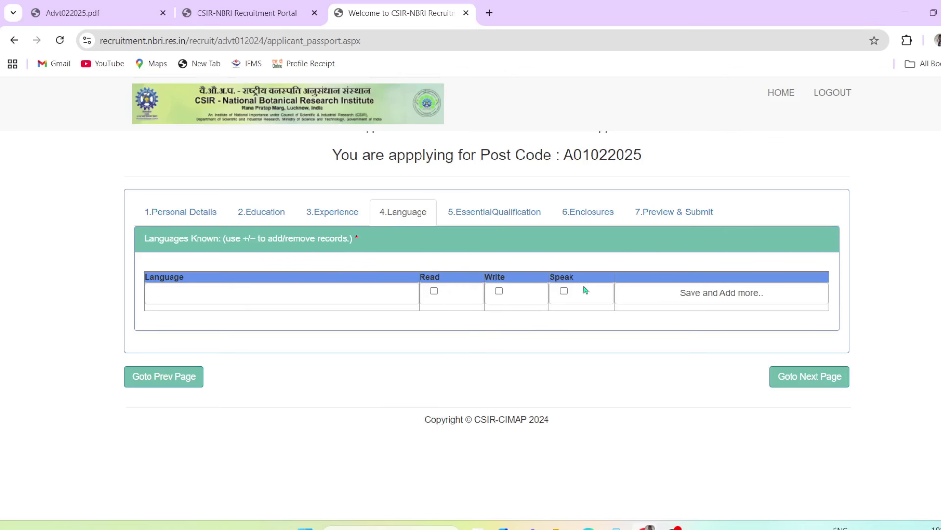
Save hindi as a known language with Read, Write and Speak ticked
{"action": "left_click", "coordinate": [290, 290]}
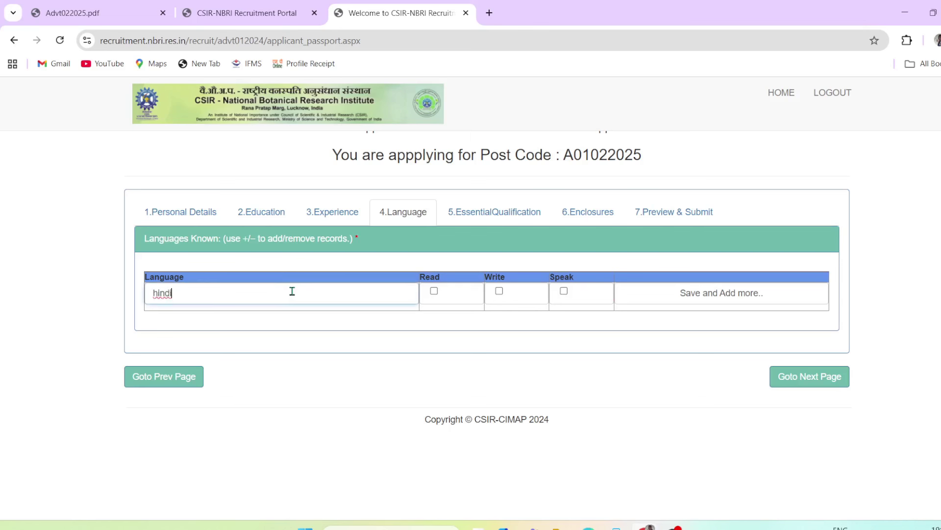
{"action": "left_click", "coordinate": [434, 290]}
{"action": "left_click", "coordinate": [499, 291]}
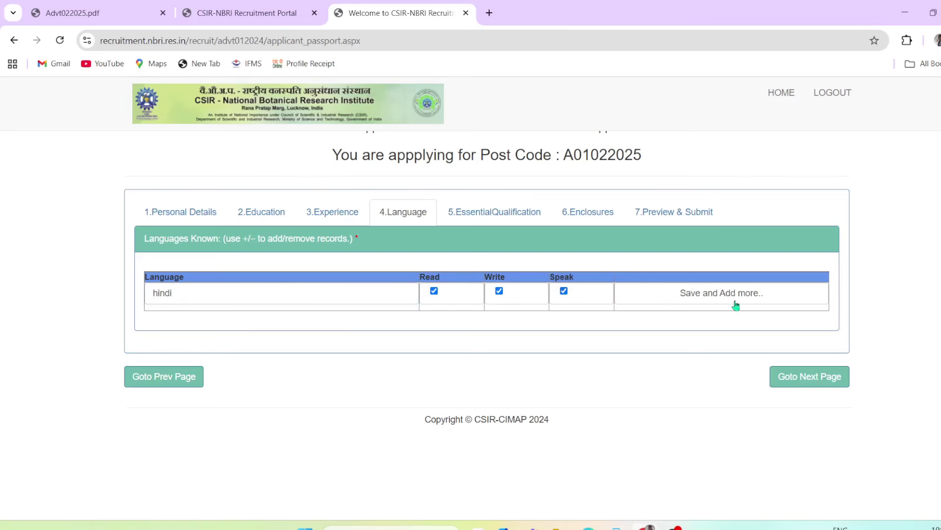
{"action": "left_click", "coordinate": [761, 294]}
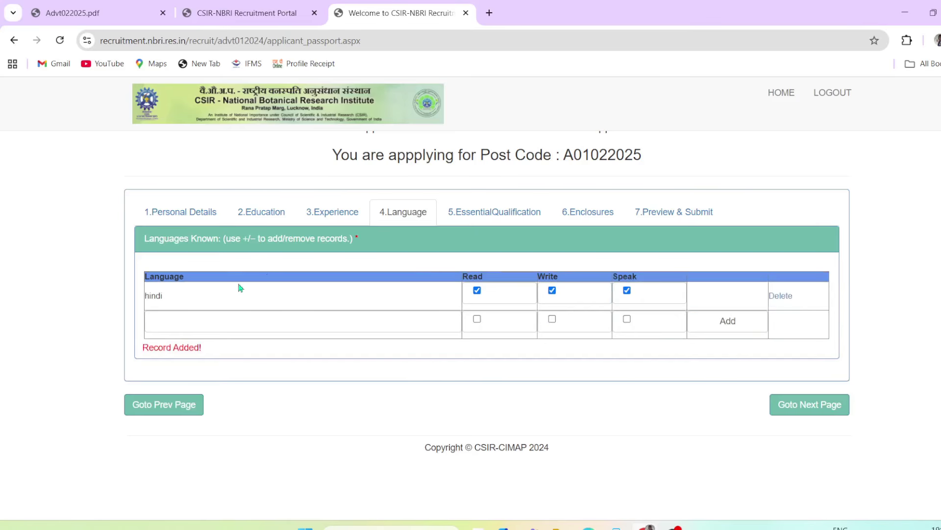
Leave the new language row empty and continue to Essential Qualification
{"action": "double_click", "coordinate": [158, 295]}
{"action": "left_click", "coordinate": [489, 389]}
{"action": "left_click", "coordinate": [348, 324]}
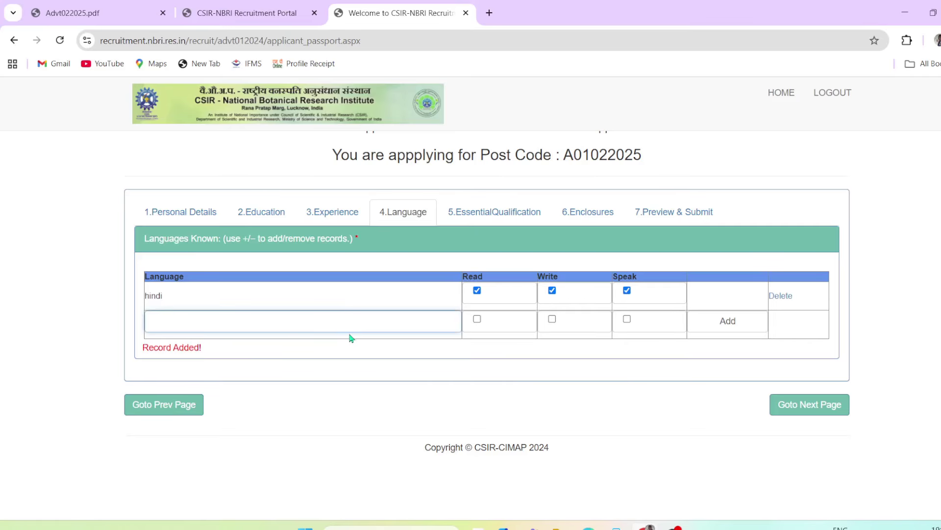
{"action": "left_click", "coordinate": [553, 401]}
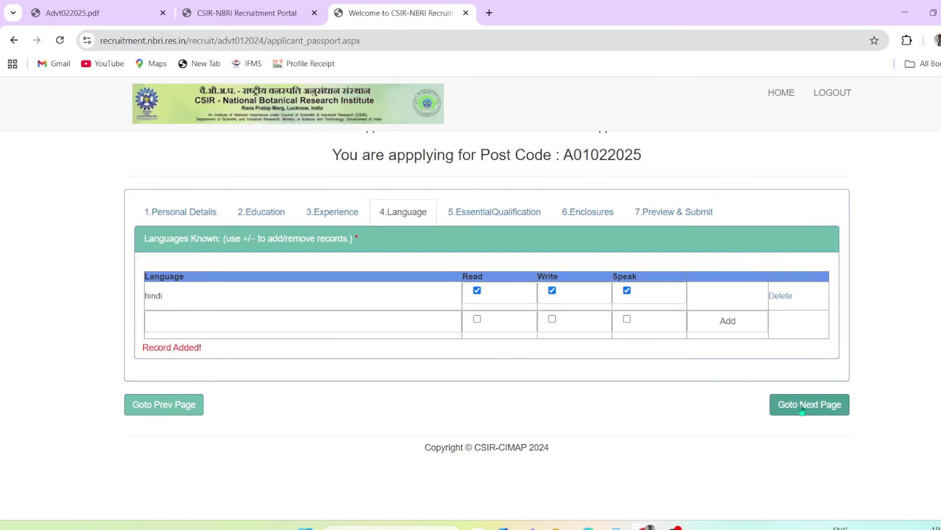
{"action": "left_click", "coordinate": [817, 409]}
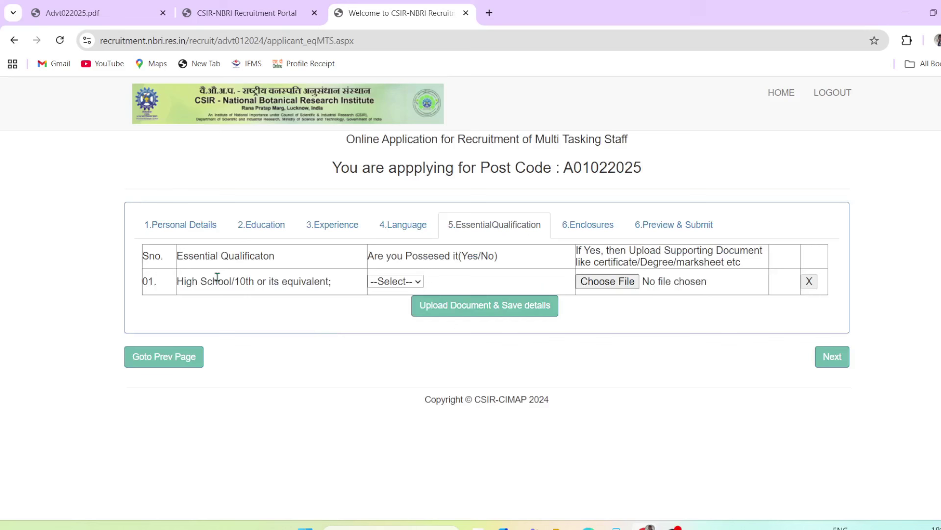
Answer YES to possessing the High School/10th qualification
{"action": "left_click_drag", "start_coordinate": [186, 281], "coordinate": [270, 295]}
{"action": "left_click", "coordinate": [286, 319]}
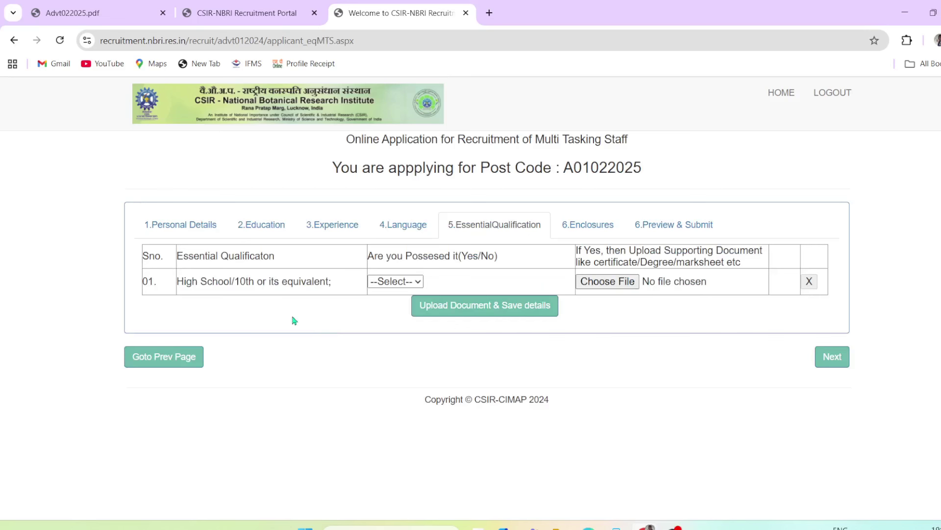
{"action": "left_click", "coordinate": [412, 286]}
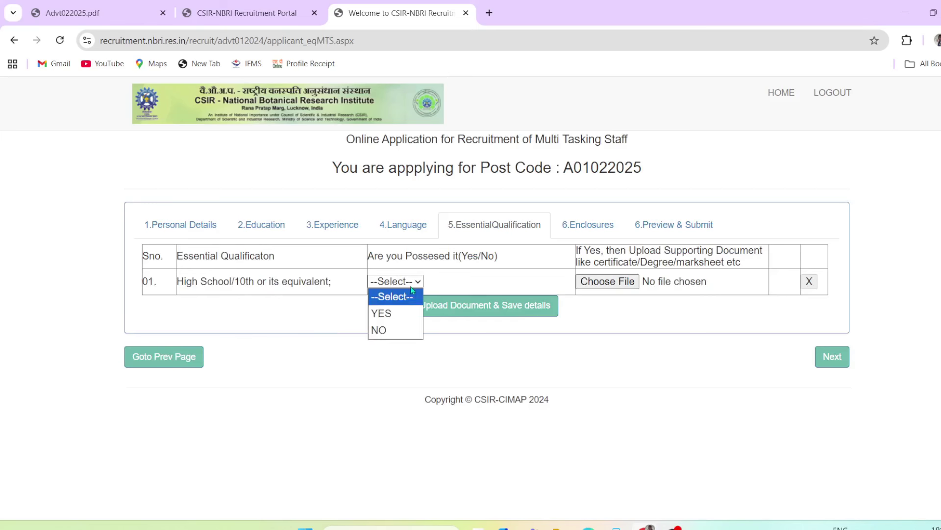
{"action": "left_click", "coordinate": [393, 311]}
Cancel the supporting-document upload without choosing a file and go to the Enclosures page
{"action": "left_click_drag", "start_coordinate": [579, 247], "coordinate": [688, 278]}
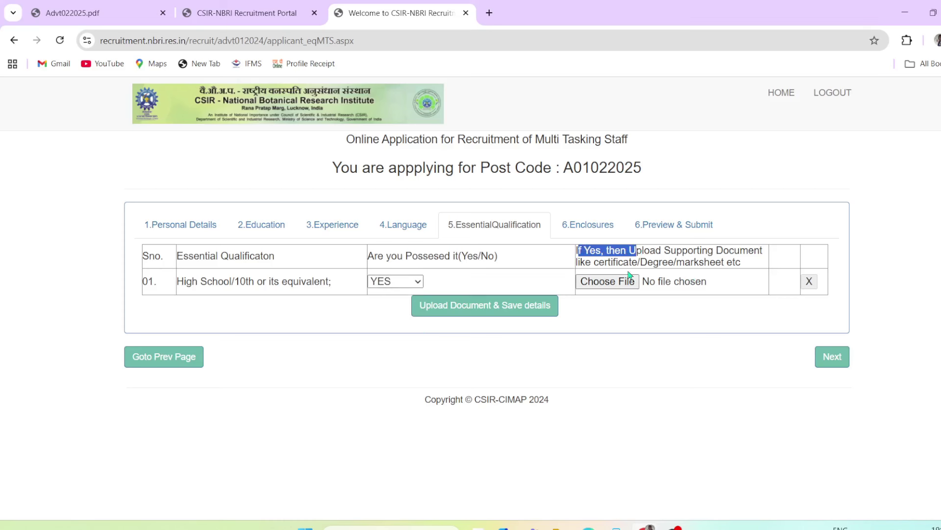
{"action": "left_click_drag", "start_coordinate": [593, 264], "coordinate": [710, 265]}
{"action": "left_click", "coordinate": [705, 311]}
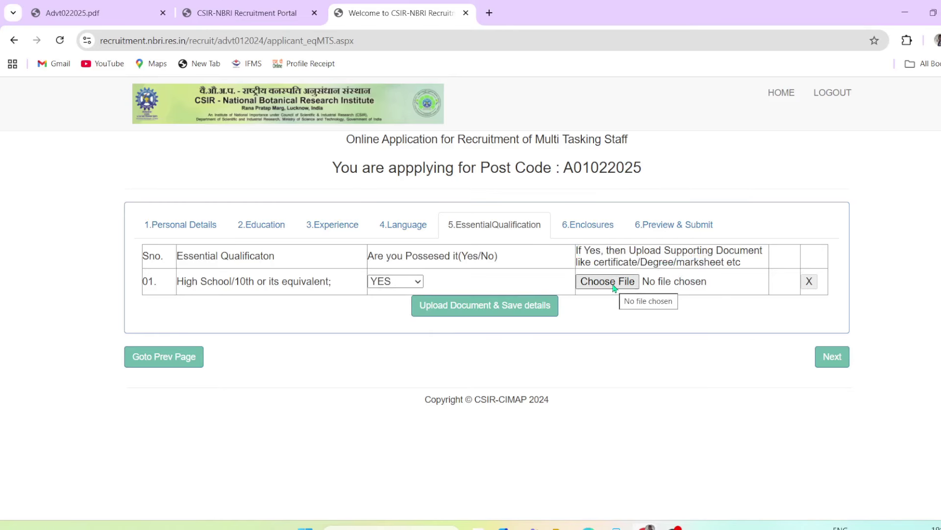
{"action": "left_click", "coordinate": [616, 283]}
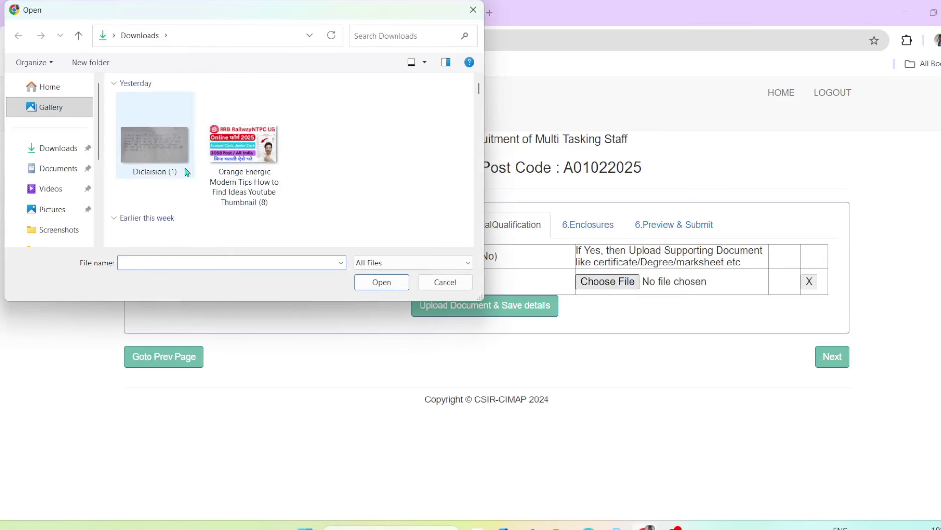
{"action": "scroll", "coordinate": [178, 158], "scroll_direction": "down", "scroll_amount": 5}
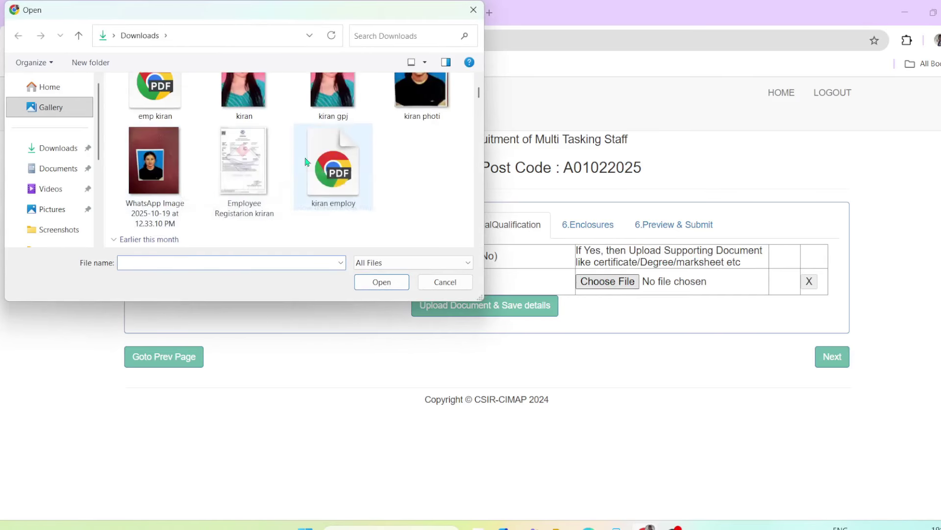
{"action": "left_click", "coordinate": [444, 281]}
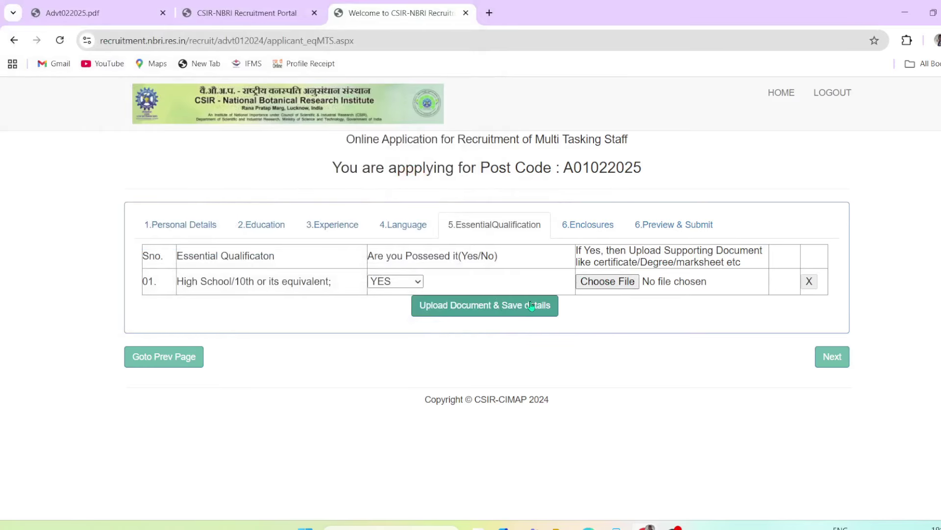
{"action": "left_click", "coordinate": [826, 358]}
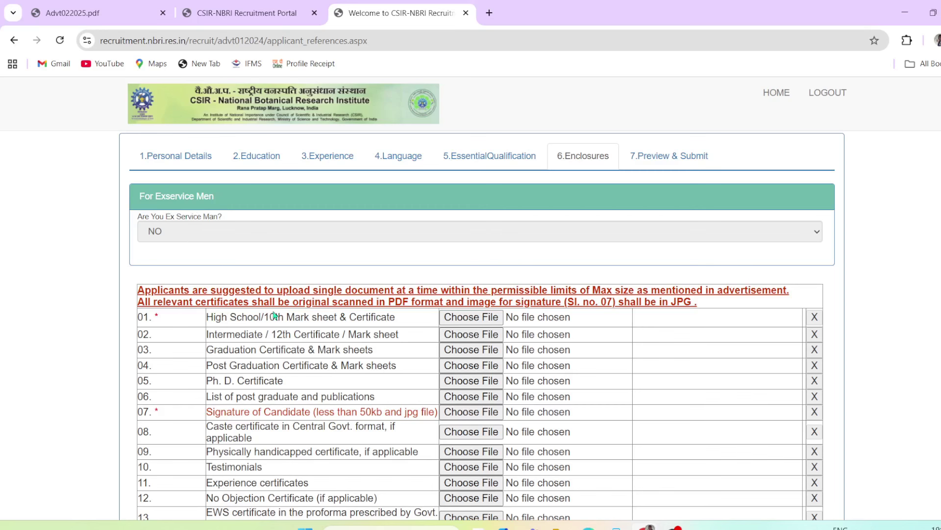
Review the enclosure list rows 01 to 08, including the 10th mark sheet and degree rows
{"action": "left_click_drag", "start_coordinate": [228, 318], "coordinate": [338, 441]}
{"action": "scroll", "coordinate": [339, 442], "scroll_direction": "down", "scroll_amount": 3}
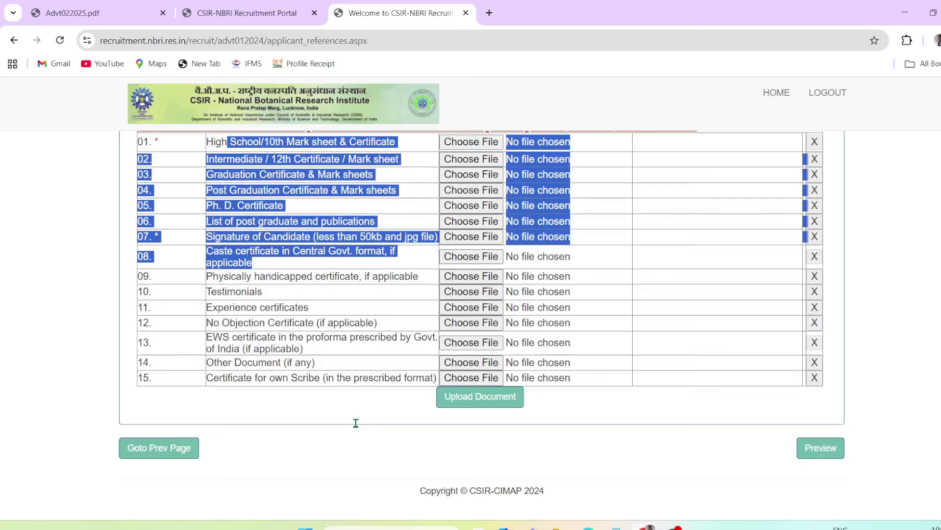
{"action": "left_click", "coordinate": [346, 397]}
{"action": "scroll", "coordinate": [298, 354], "scroll_direction": "up", "scroll_amount": 4}
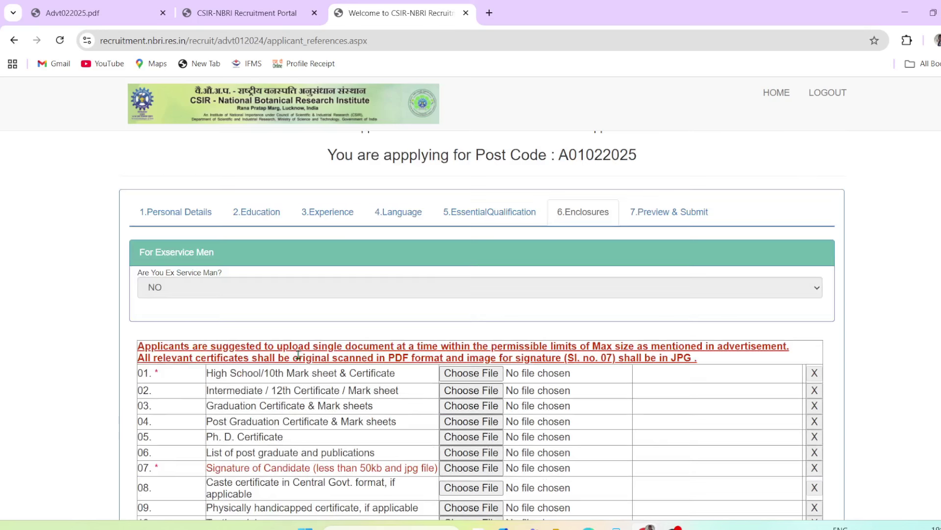
{"action": "scroll", "coordinate": [299, 356], "scroll_direction": "down", "scroll_amount": 4}
{"action": "scroll", "coordinate": [297, 358], "scroll_direction": "up", "scroll_amount": 4}
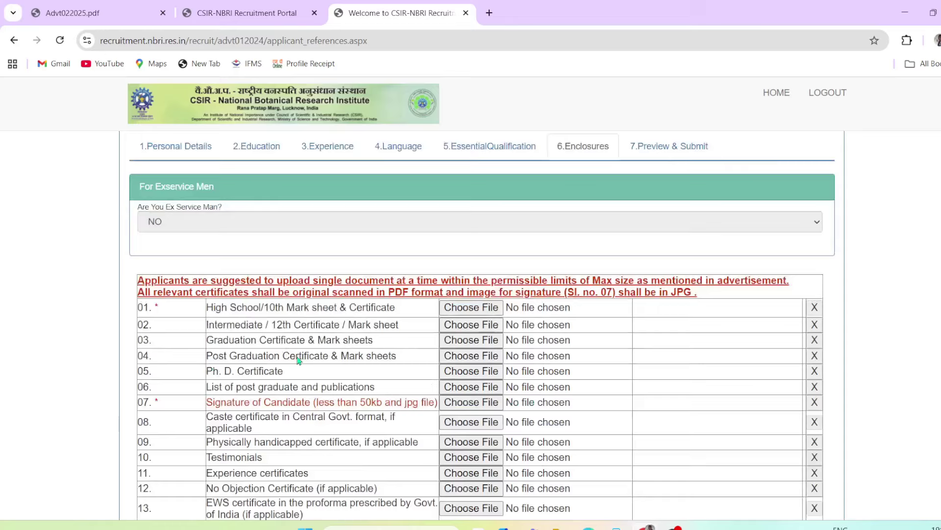
{"action": "left_click_drag", "start_coordinate": [219, 373], "coordinate": [308, 372]}
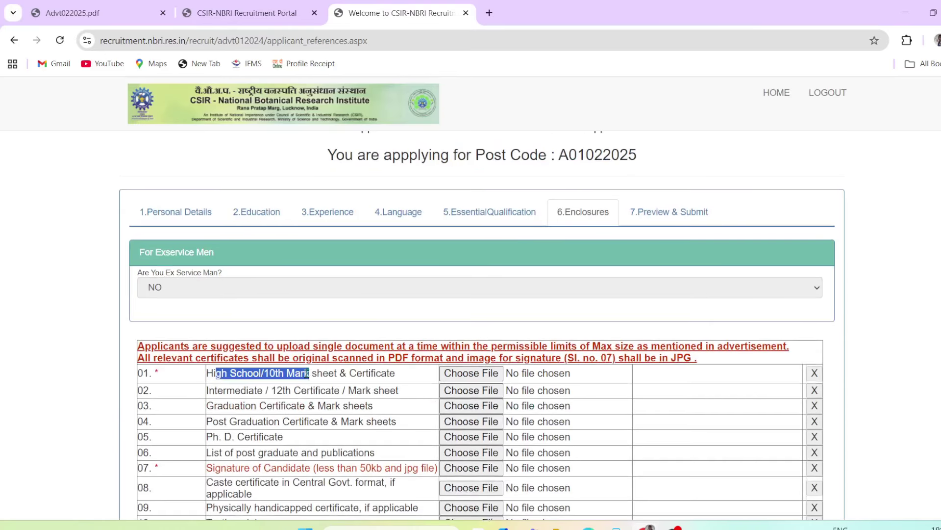
{"action": "left_click", "coordinate": [261, 390]}
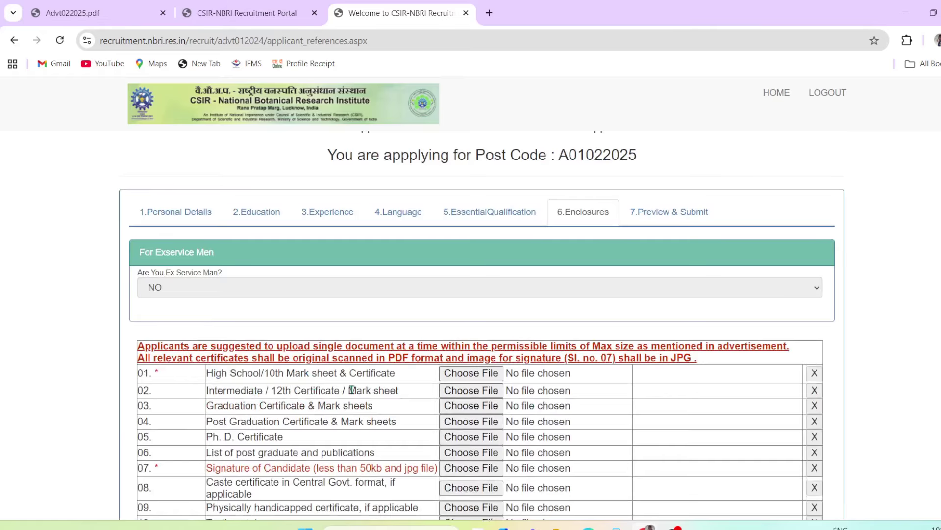
{"action": "scroll", "coordinate": [340, 391], "scroll_direction": "down", "scroll_amount": 1}
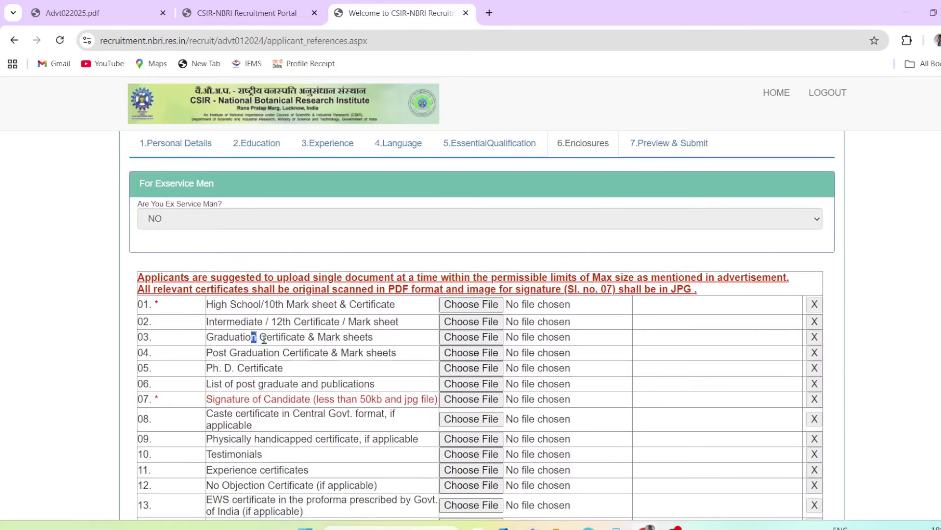
{"action": "left_click_drag", "start_coordinate": [254, 336], "coordinate": [280, 352]}
{"action": "left_click", "coordinate": [325, 364]}
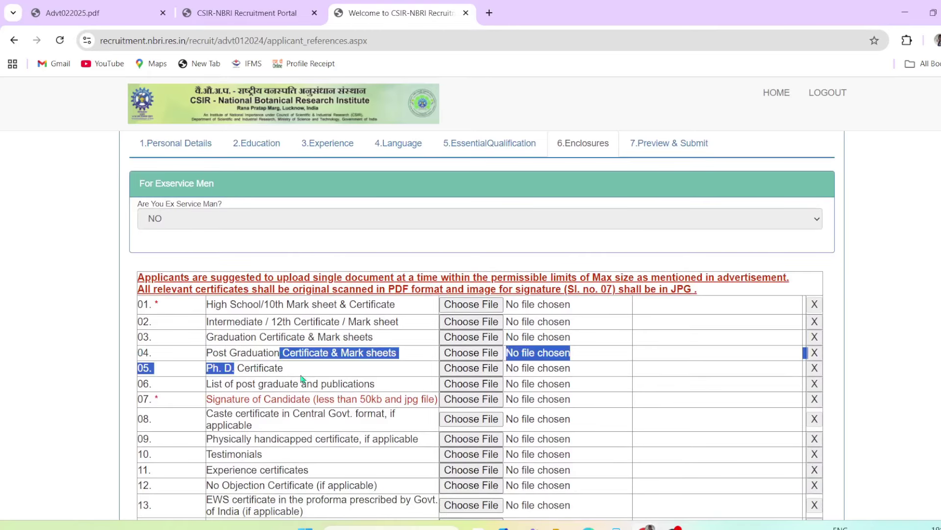
{"action": "left_click", "coordinate": [319, 437]}
Check the signature size requirement, the caste certificate row and optional enclosures 09 to 15
{"action": "left_click_drag", "start_coordinate": [227, 408], "coordinate": [404, 405]}
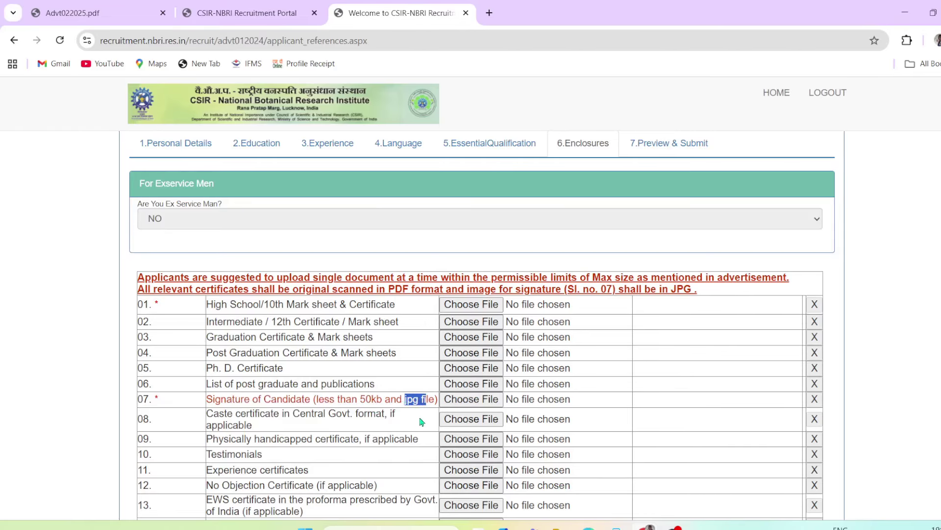
{"action": "scroll", "coordinate": [350, 420], "scroll_direction": "down", "scroll_amount": 1}
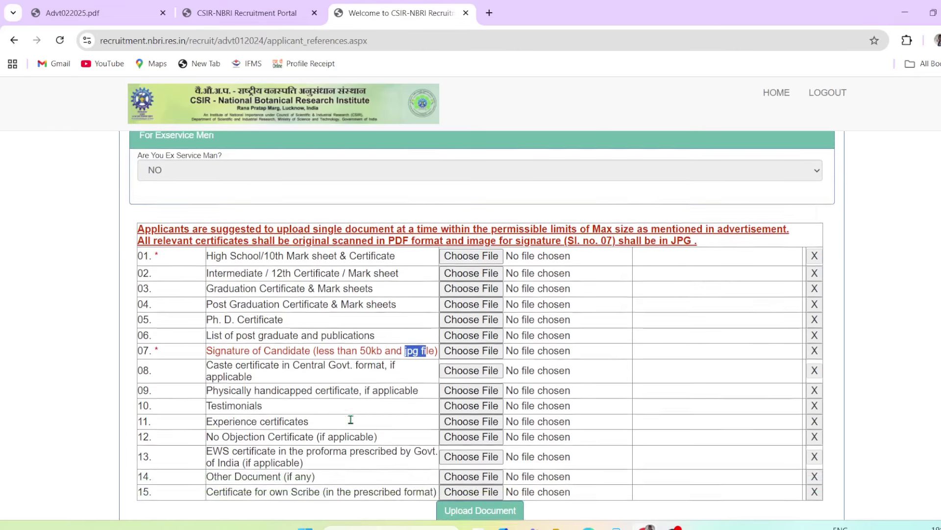
{"action": "left_click_drag", "start_coordinate": [218, 362], "coordinate": [291, 382]}
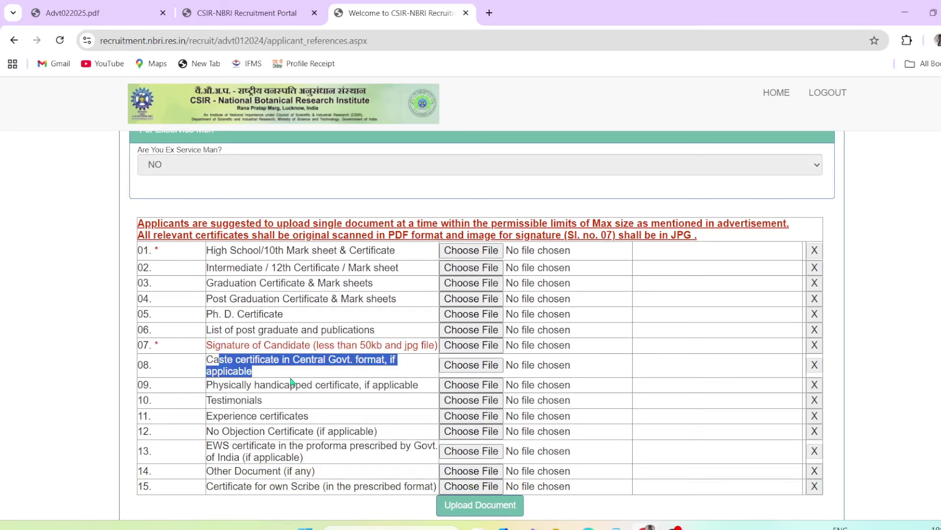
{"action": "left_click", "coordinate": [322, 377]}
{"action": "left_click_drag", "start_coordinate": [235, 368], "coordinate": [306, 473]}
{"action": "left_click", "coordinate": [344, 420]}
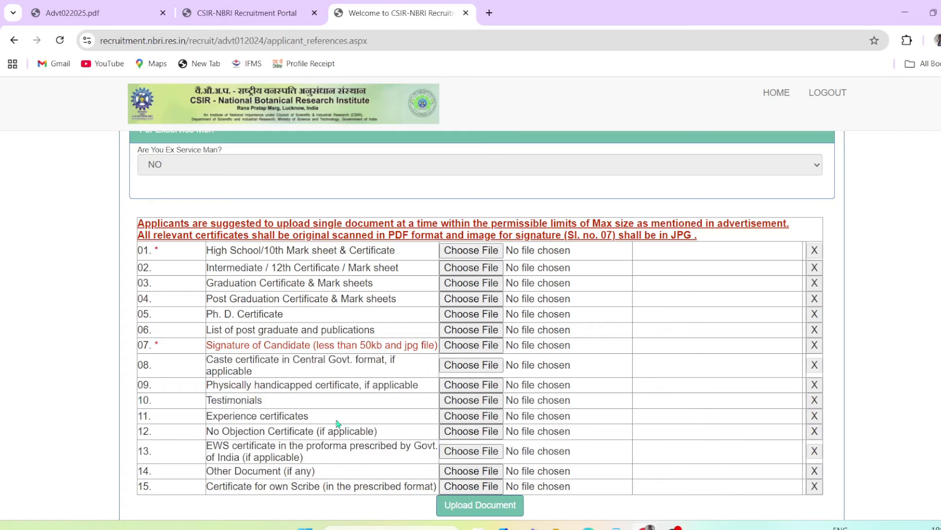
{"action": "left_click_drag", "start_coordinate": [231, 384], "coordinate": [324, 488]}
{"action": "left_click", "coordinate": [353, 420]}
{"action": "left_click_drag", "start_coordinate": [246, 251], "coordinate": [312, 267]}
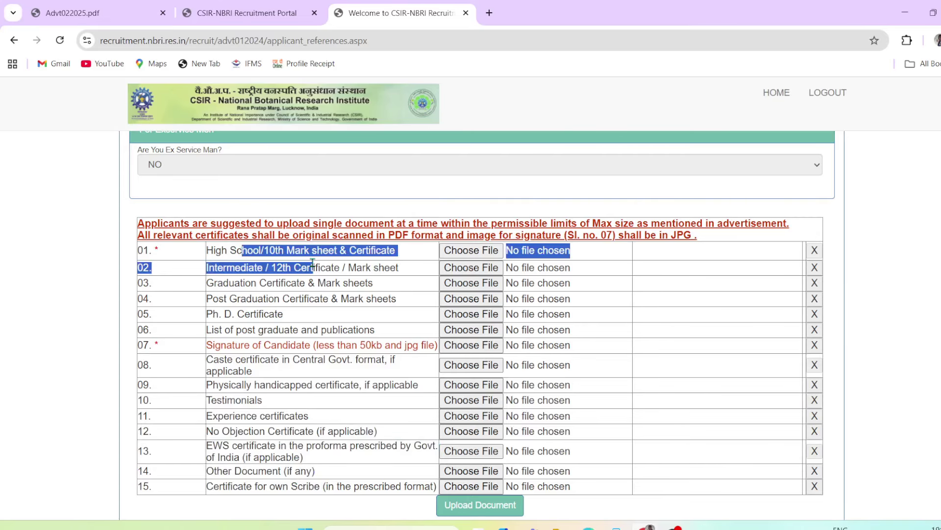
{"action": "left_click", "coordinate": [406, 271]}
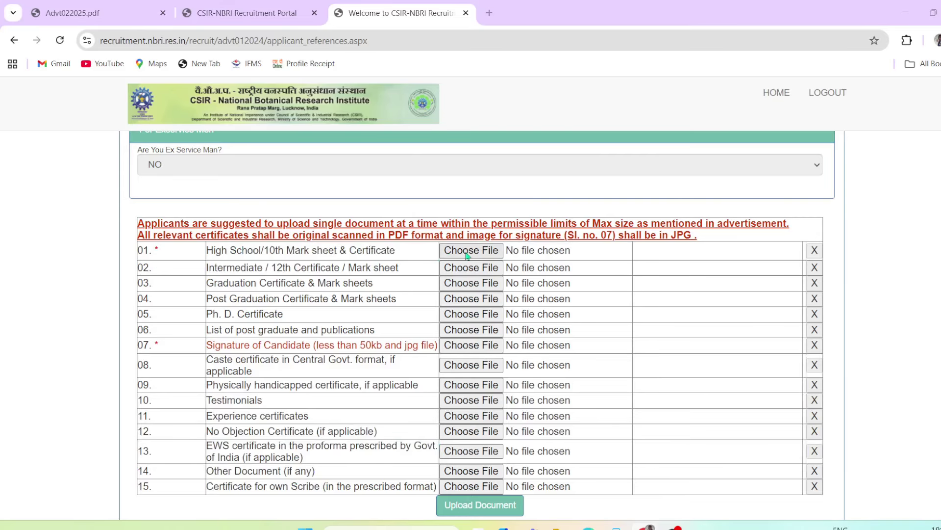
Attach '10th class.pdf' from Downloads to the 10th mark sheet row 01
{"action": "left_click", "coordinate": [467, 256]}
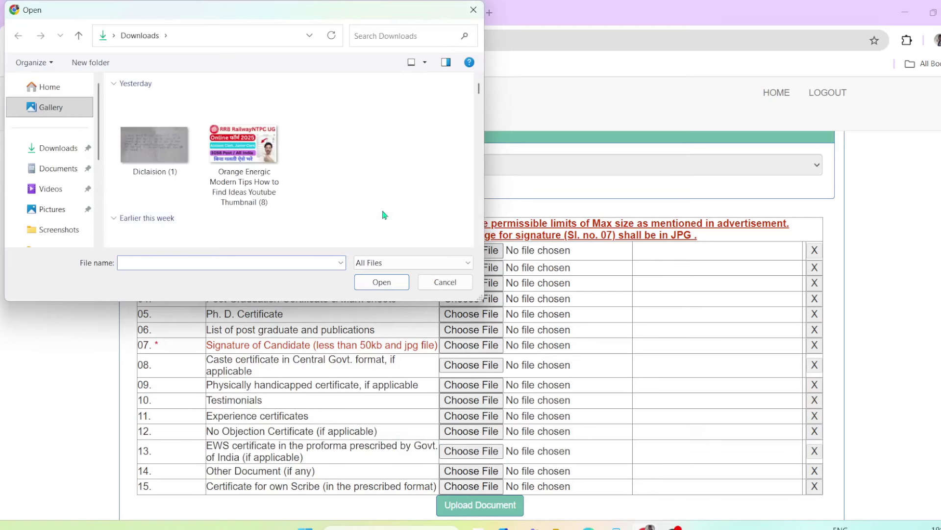
{"action": "left_click", "coordinate": [396, 35]}
{"action": "type", "text": "10th$"}
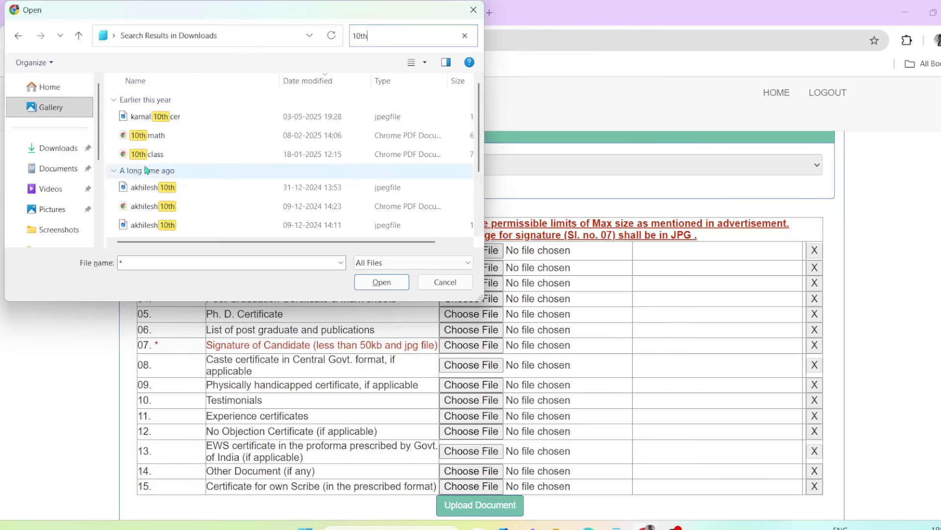
{"action": "left_click", "coordinate": [151, 154]}
{"action": "left_click", "coordinate": [382, 286]}
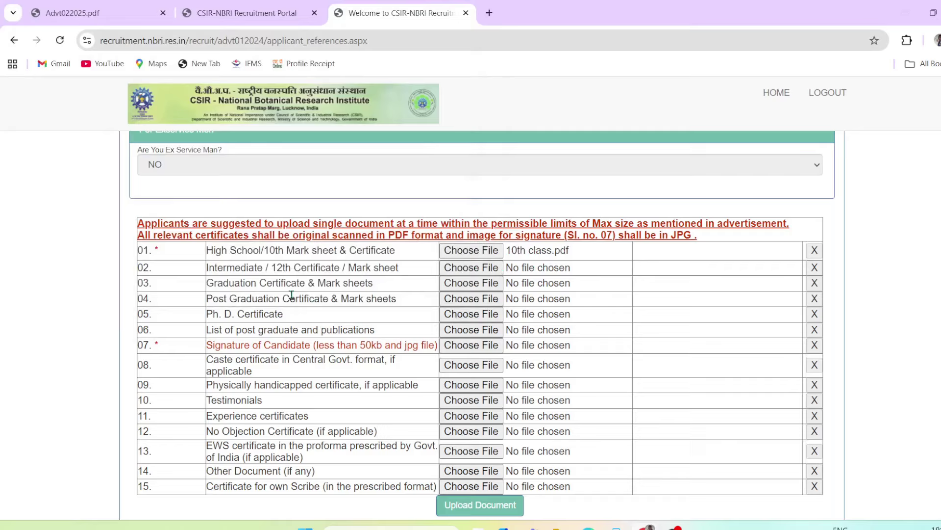
Open the 12th certificate file picker, close it without choosing a file, and recheck the rows
{"action": "left_click_drag", "start_coordinate": [227, 267], "coordinate": [334, 268]}
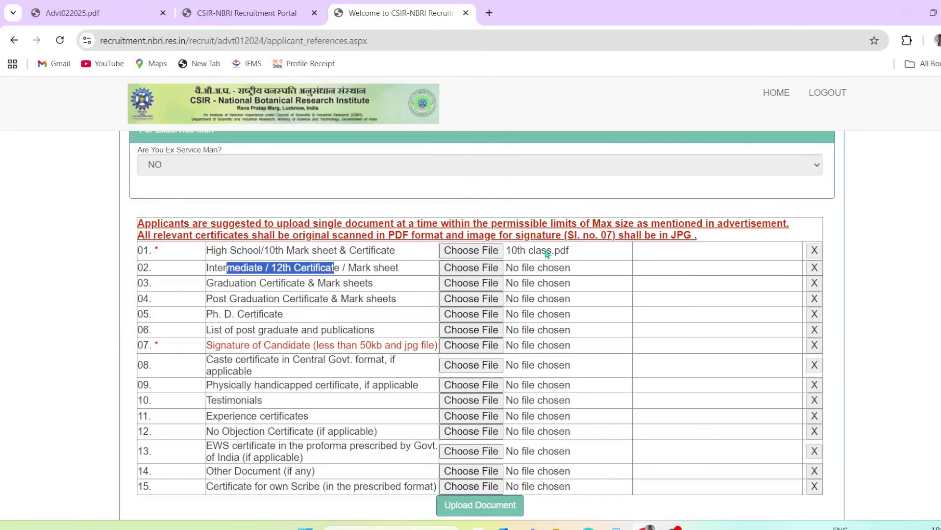
{"action": "left_click", "coordinate": [524, 251]}
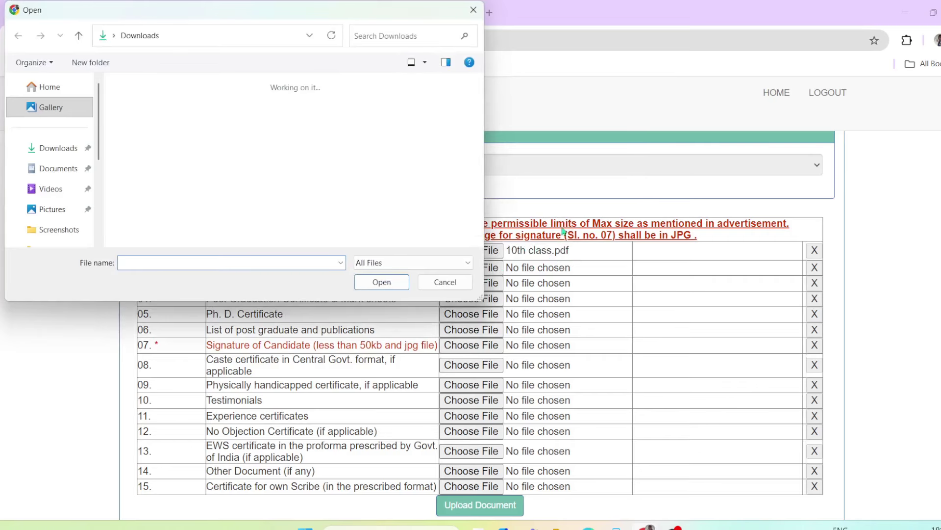
{"action": "left_click", "coordinate": [463, 284]}
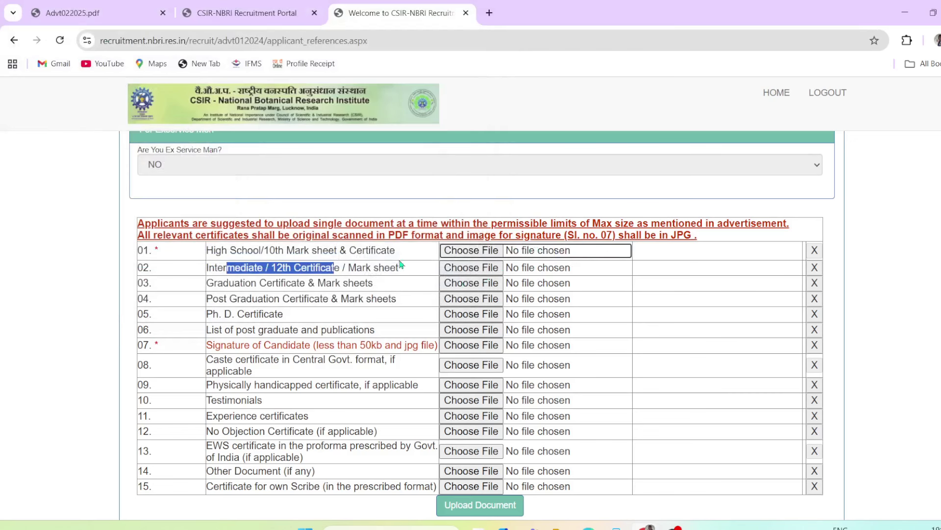
{"action": "left_click_drag", "start_coordinate": [312, 265], "coordinate": [357, 265]}
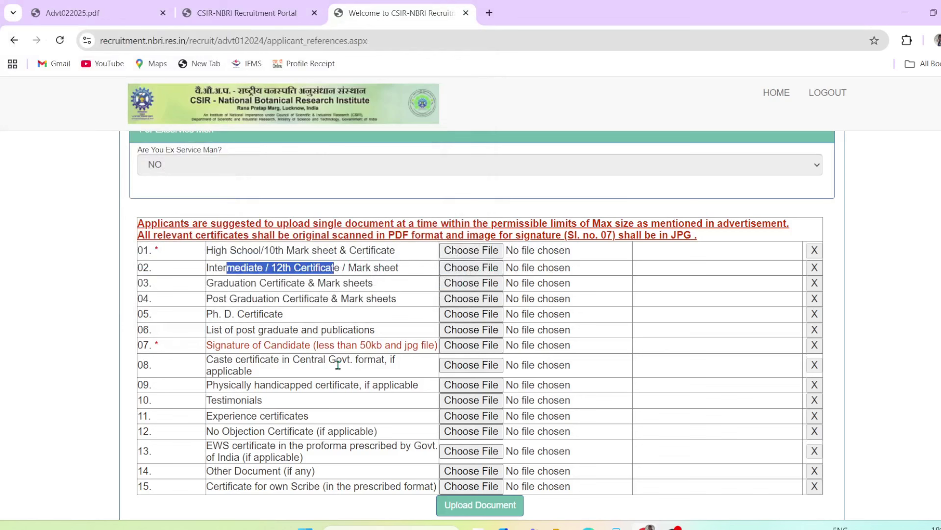
{"action": "left_click_drag", "start_coordinate": [229, 384], "coordinate": [294, 454]}
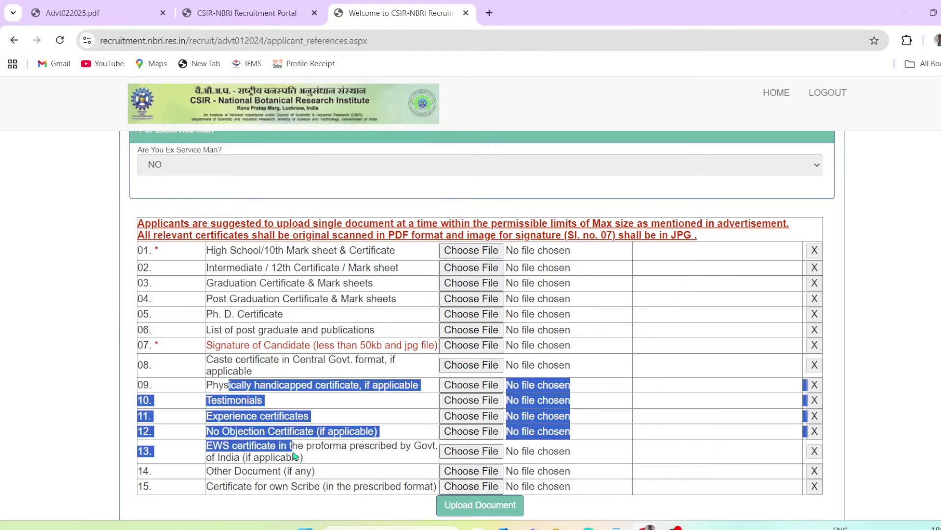
{"action": "left_click", "coordinate": [347, 421]}
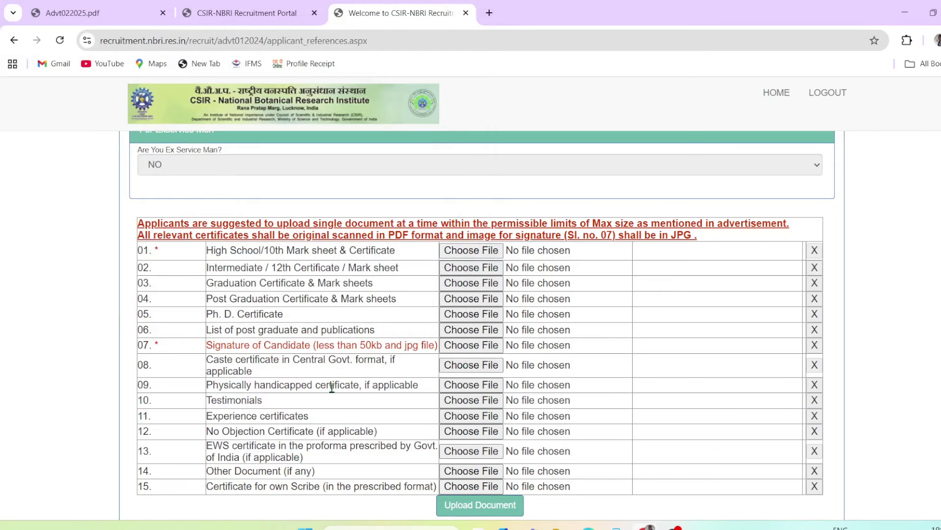
{"action": "left_click_drag", "start_coordinate": [258, 250], "coordinate": [321, 267]}
{"action": "left_click_drag", "start_coordinate": [232, 345], "coordinate": [252, 360]}
{"action": "scroll", "coordinate": [344, 352], "scroll_direction": "down", "scroll_amount": 3}
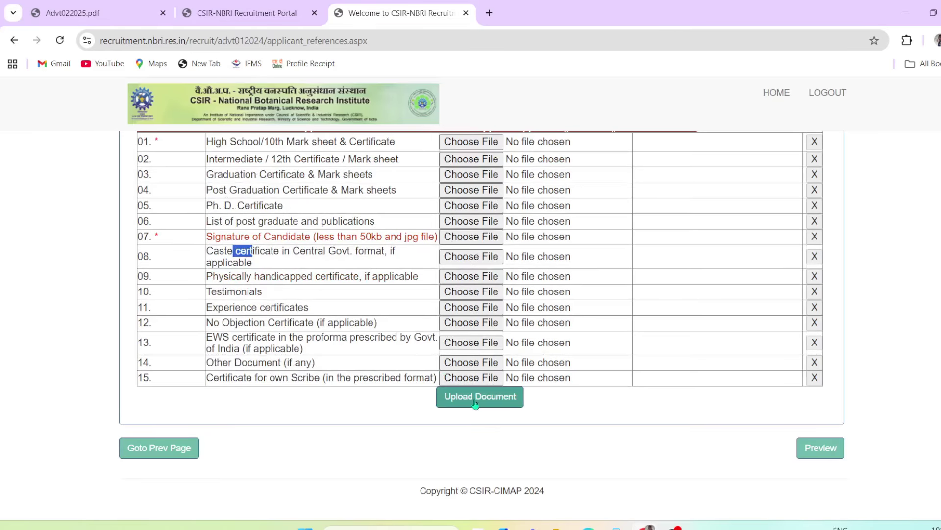
Upload the chosen enclosures and confirm the rows show File Uploaded before previewing
{"action": "left_click", "coordinate": [829, 447]}
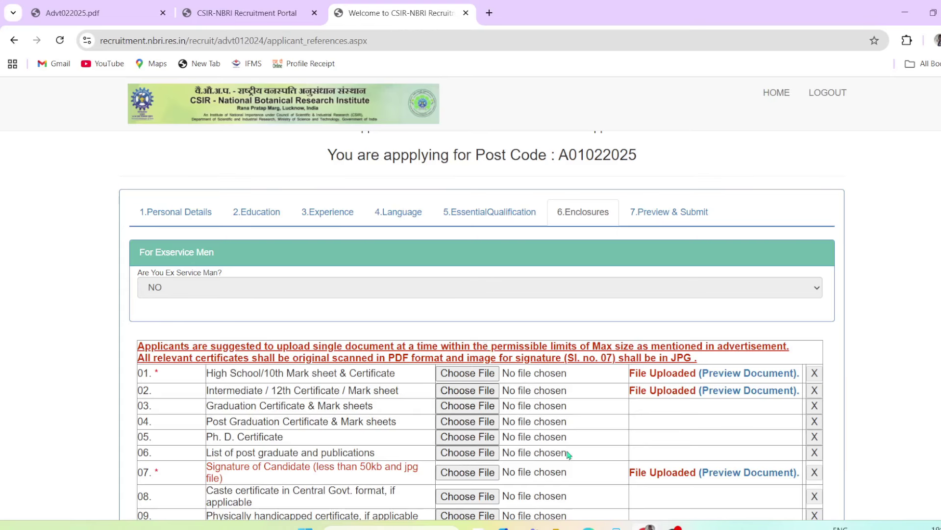
{"action": "scroll", "coordinate": [622, 411], "scroll_direction": "down", "scroll_amount": 5}
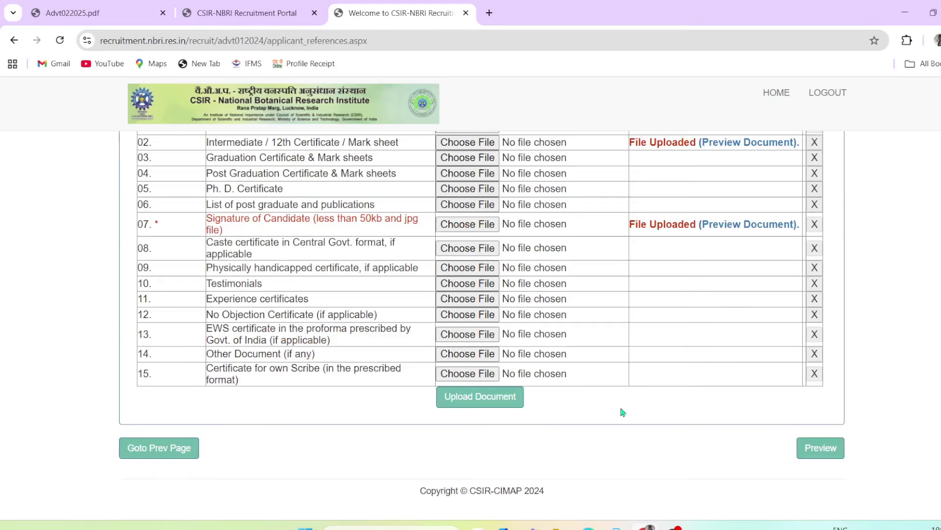
{"action": "scroll", "coordinate": [695, 288], "scroll_direction": "up", "scroll_amount": 5}
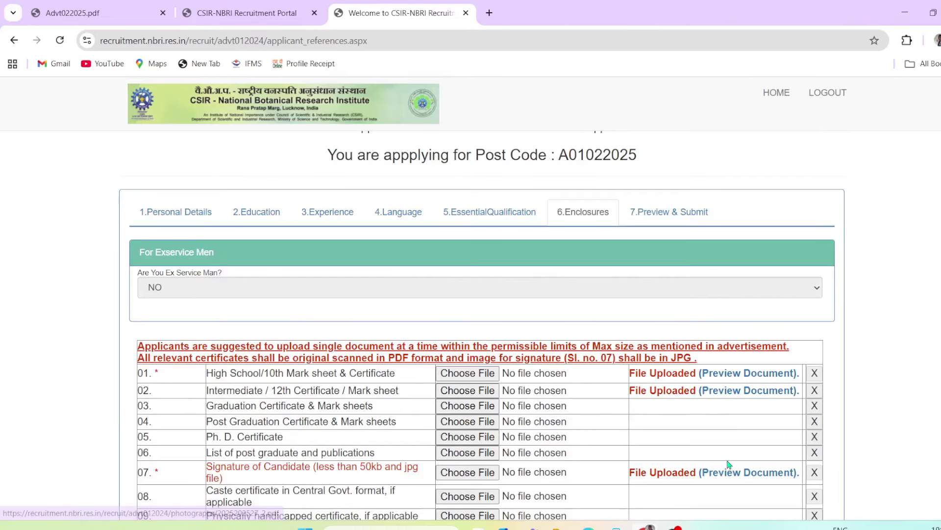
{"action": "scroll", "coordinate": [726, 467], "scroll_direction": "down", "scroll_amount": 5}
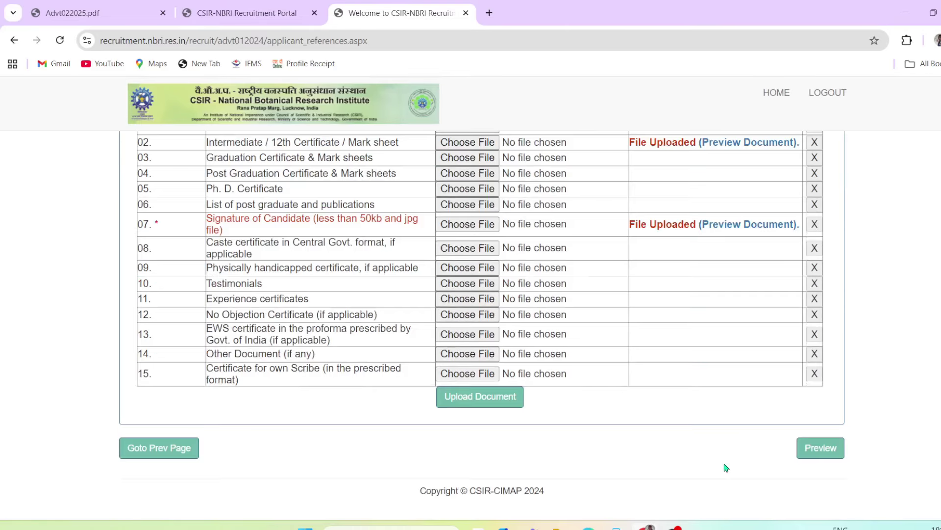
{"action": "left_click", "coordinate": [820, 448]}
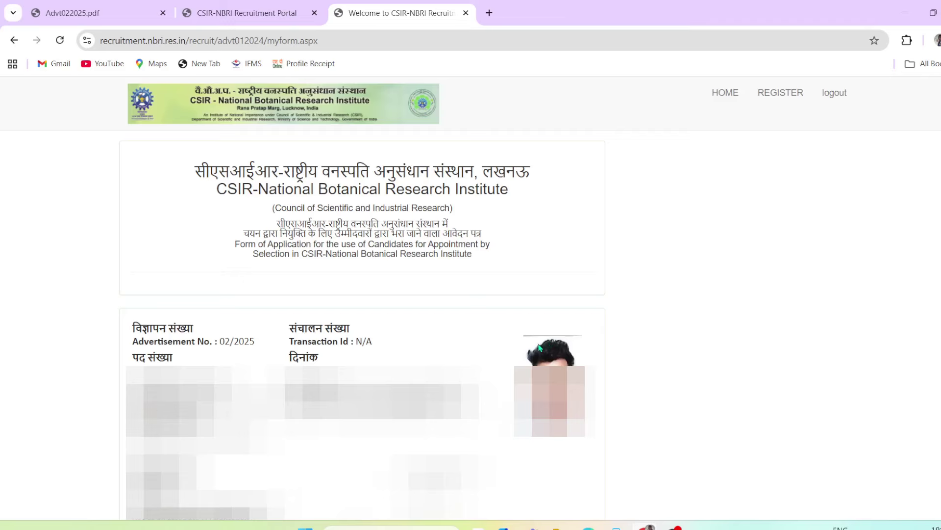
Submit the application, acknowledge the locking warning, and confirm to reach the ₹500 fee payment
{"action": "scroll", "coordinate": [333, 364], "scroll_direction": "down", "scroll_amount": 15}
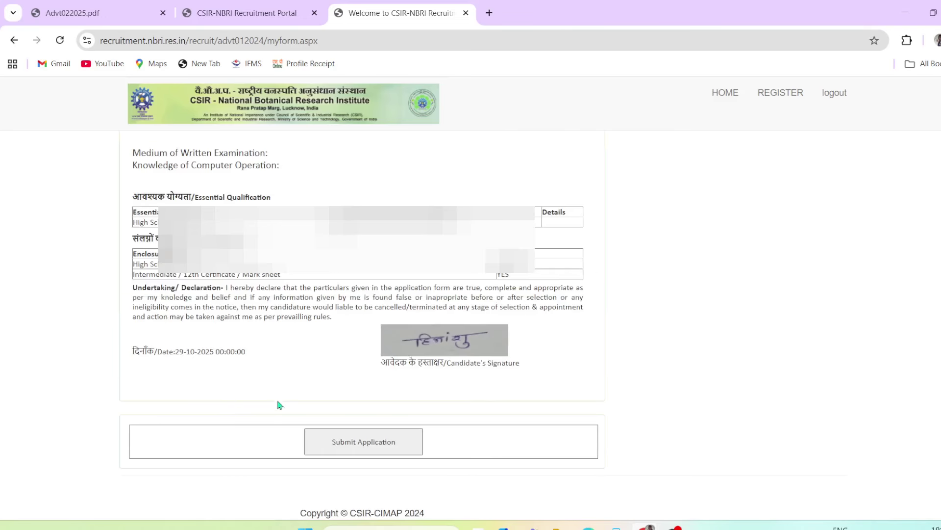
{"action": "left_click", "coordinate": [399, 452]}
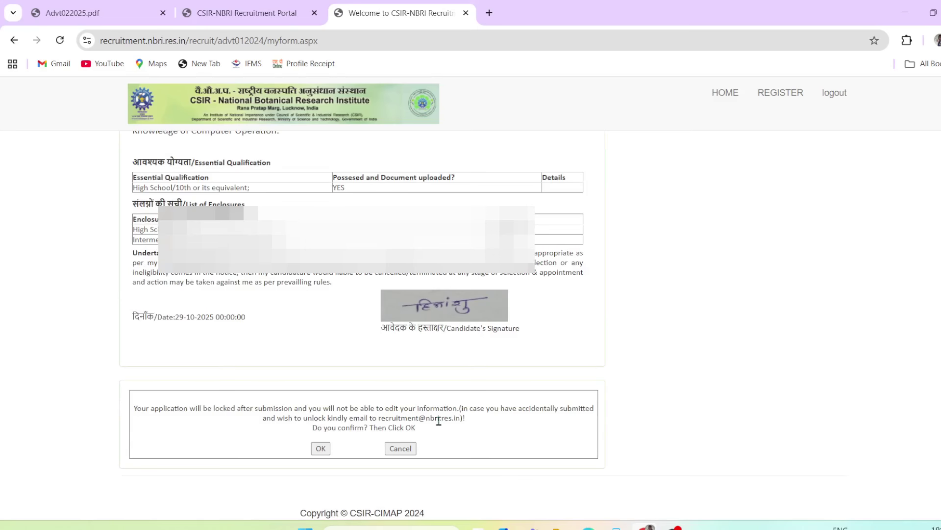
{"action": "left_click_drag", "start_coordinate": [157, 406], "coordinate": [278, 412]}
{"action": "left_click", "coordinate": [268, 437]}
{"action": "left_click", "coordinate": [321, 448]}
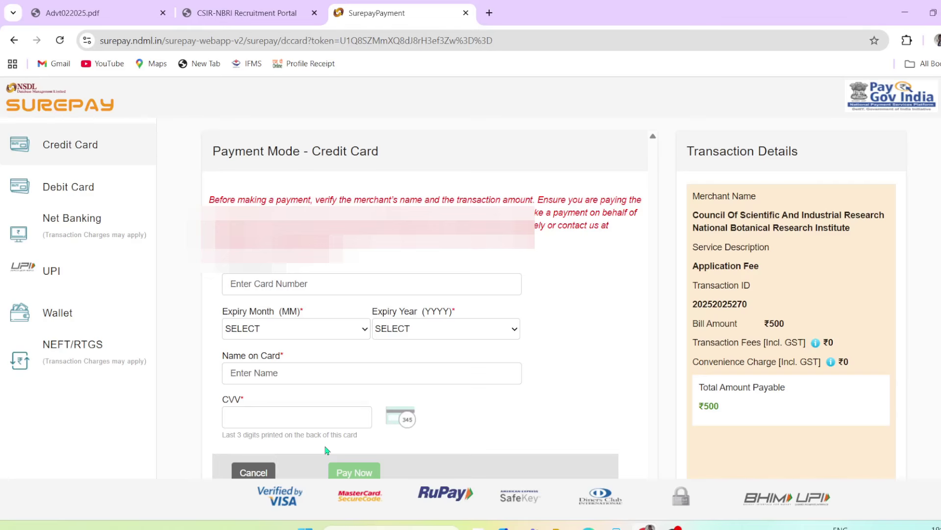